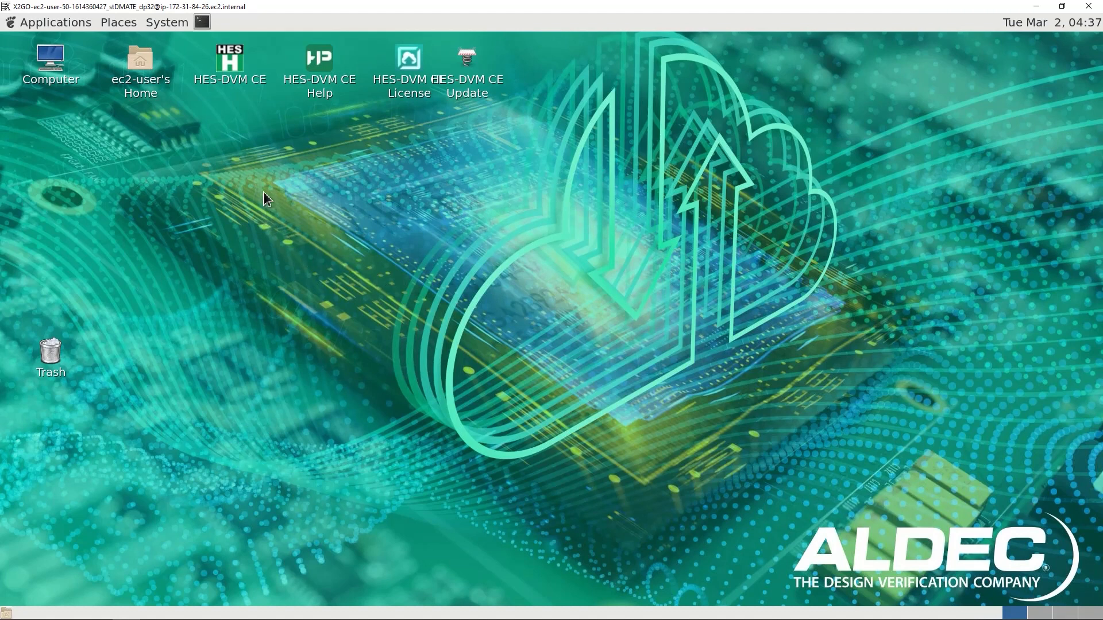
# Launch HES-DVM CE and accept the existing license settings.
pyautogui.click(236, 68)
pyautogui.doubleClick(236, 68)
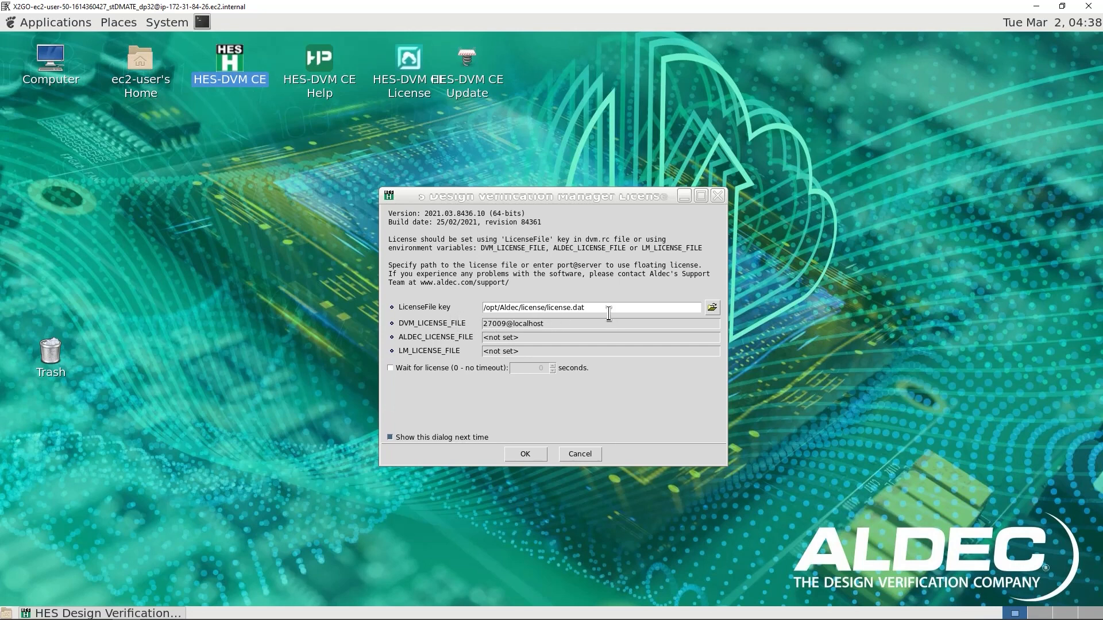
pyautogui.click(525, 455)
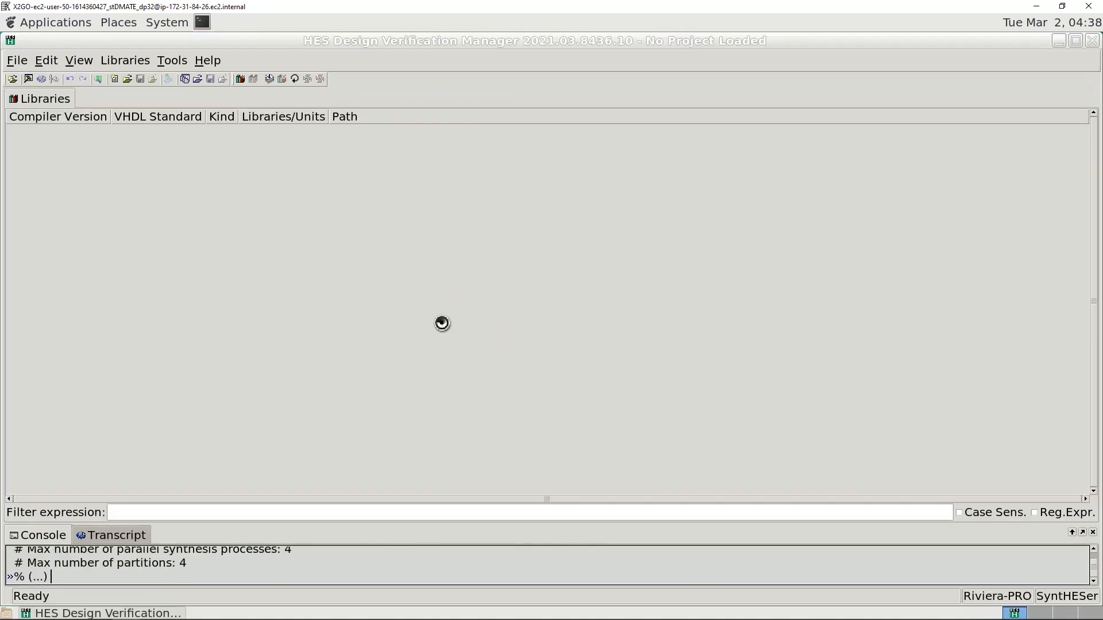
# Start a new project and browse for its directory to HES-DVM/Cores-SweRV-v1.7-PROTO/run.
pyautogui.click(19, 62)
pyautogui.click(30, 110)
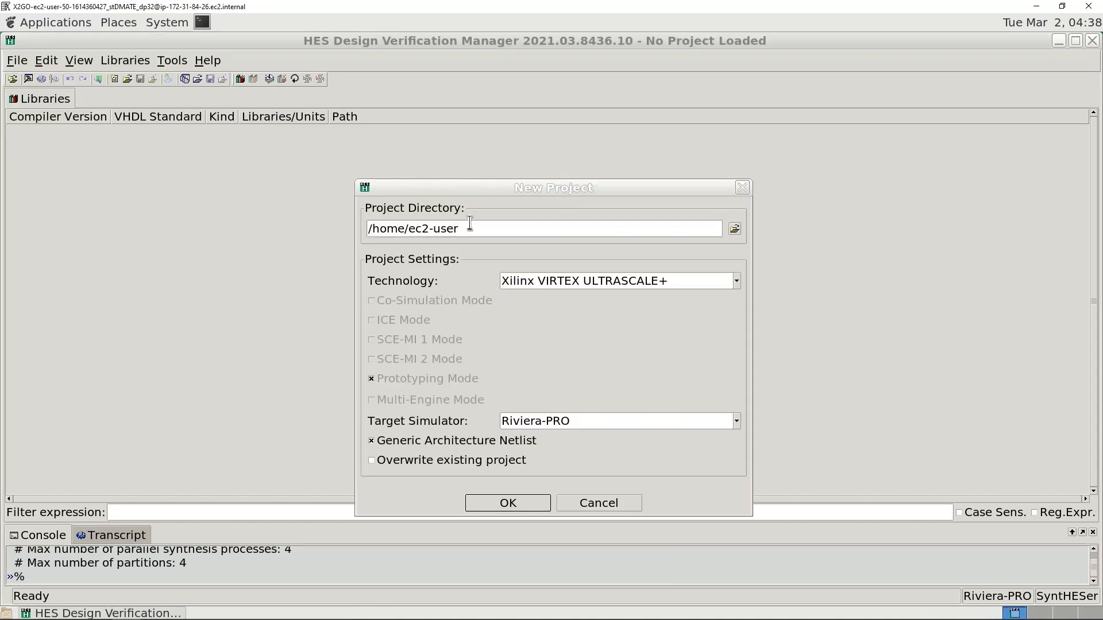
pyautogui.click(734, 229)
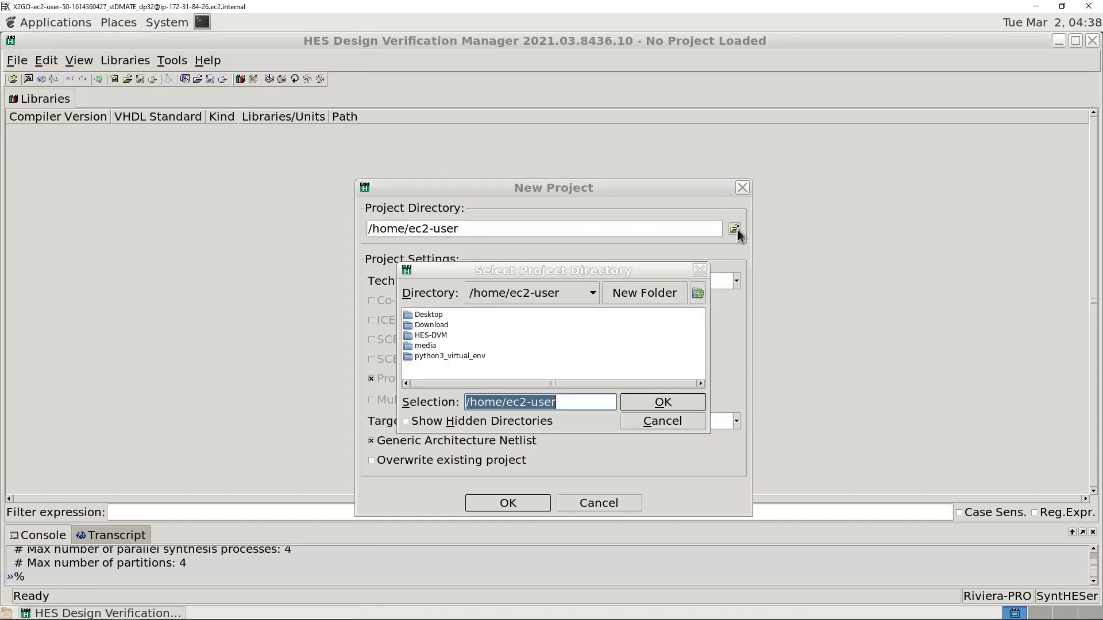
pyautogui.doubleClick(432, 336)
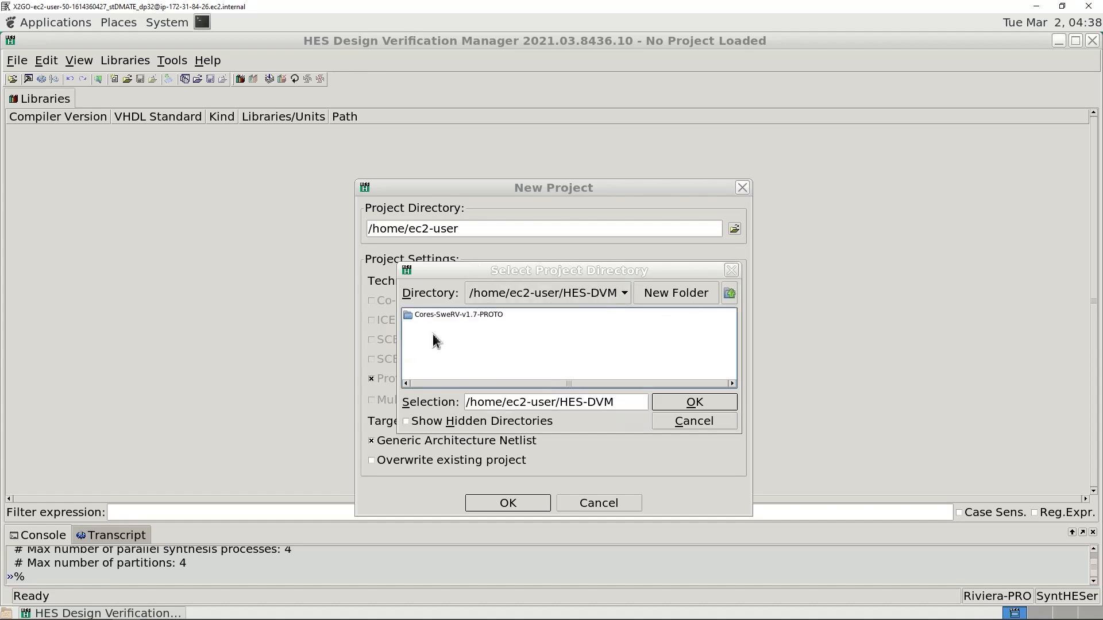
pyautogui.doubleClick(449, 316)
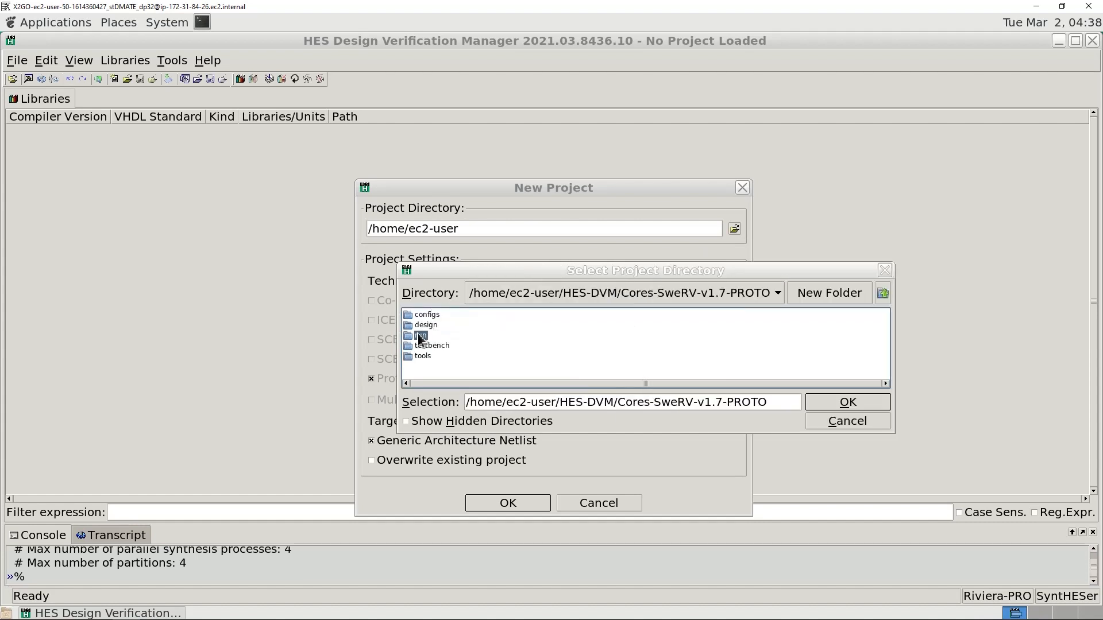
pyautogui.doubleClick(421, 335)
# Create a folder named HESPROJ inside run and choose it as the project directory.
pyautogui.click(854, 293)
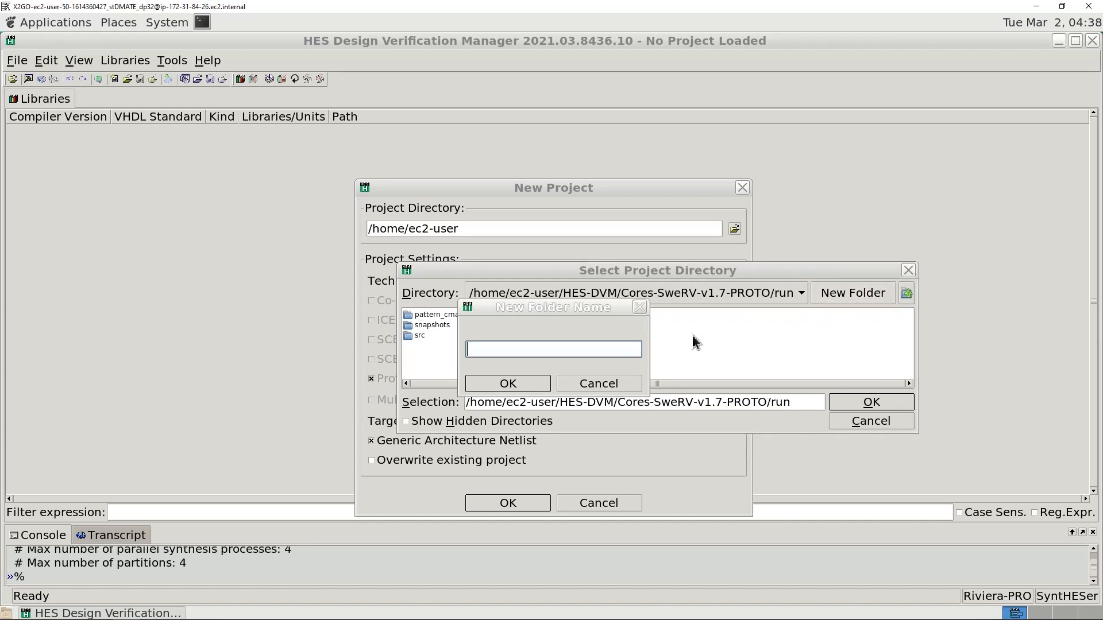
pyautogui.write('HESPROJ')
pyautogui.press('Return')
pyautogui.click(432, 314)
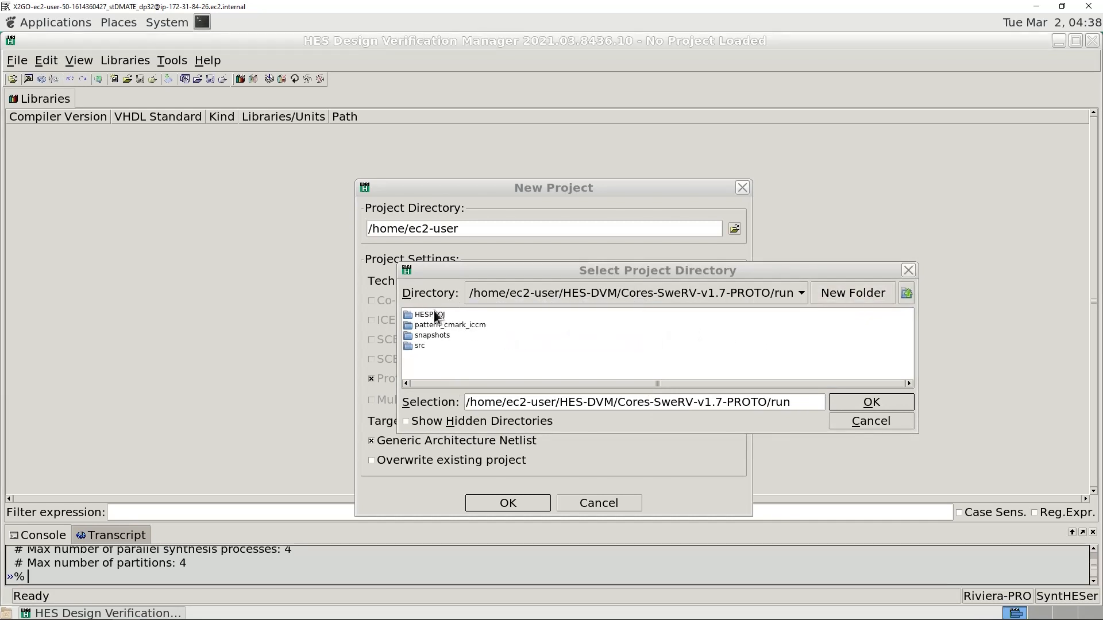
pyautogui.click(923, 402)
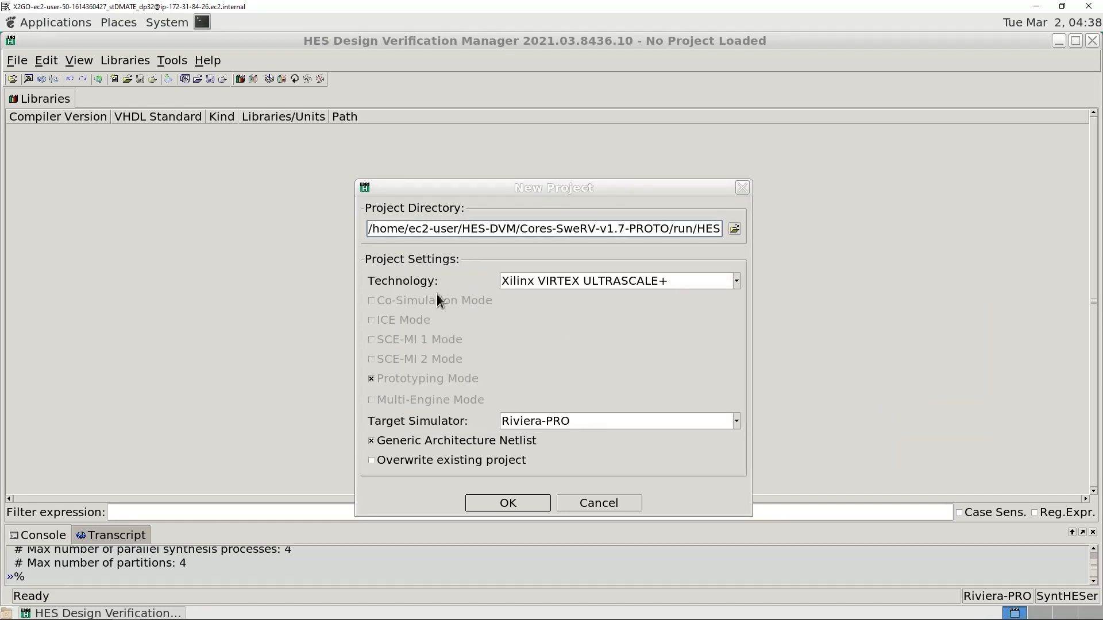
# Set the project technology to Xilinx VIRTEX ULTRASCALE and create the project.
pyautogui.click(737, 281)
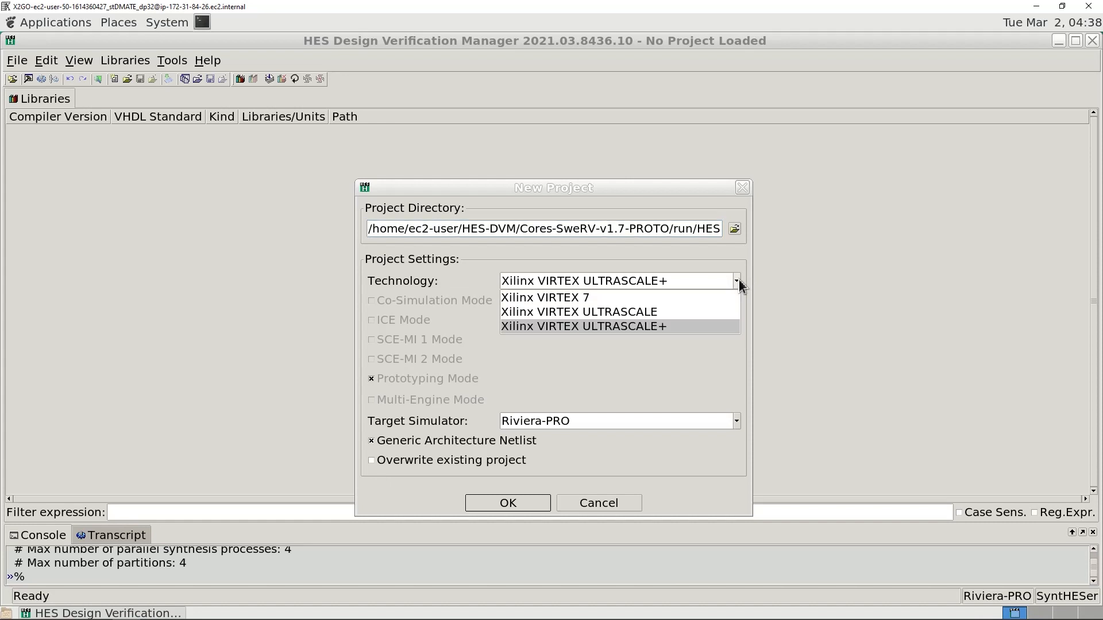
pyautogui.click(659, 310)
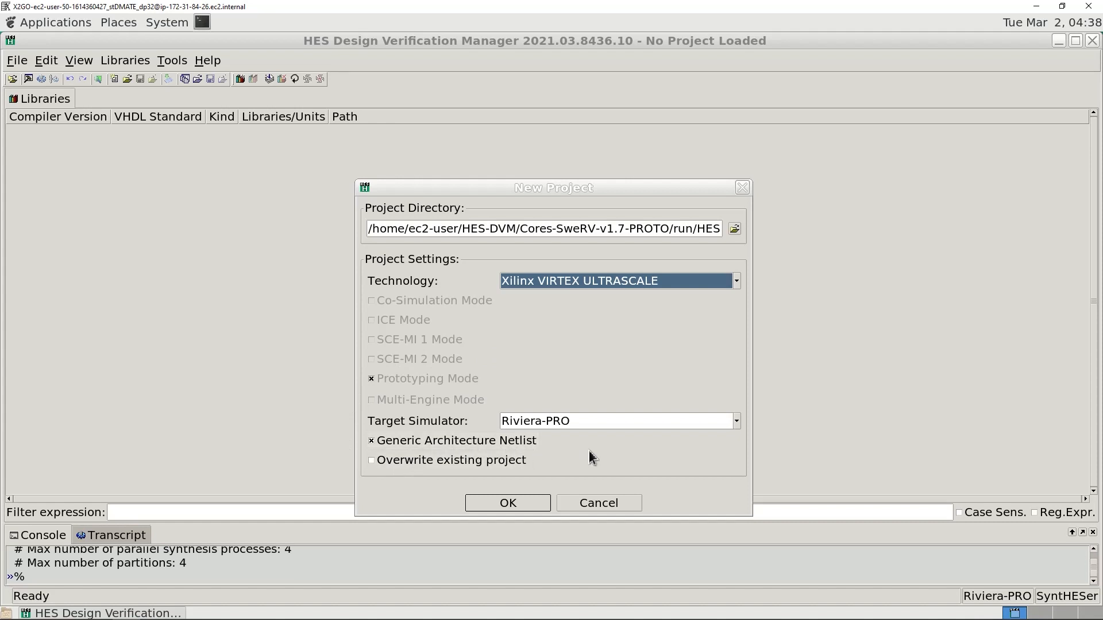
pyautogui.click(508, 503)
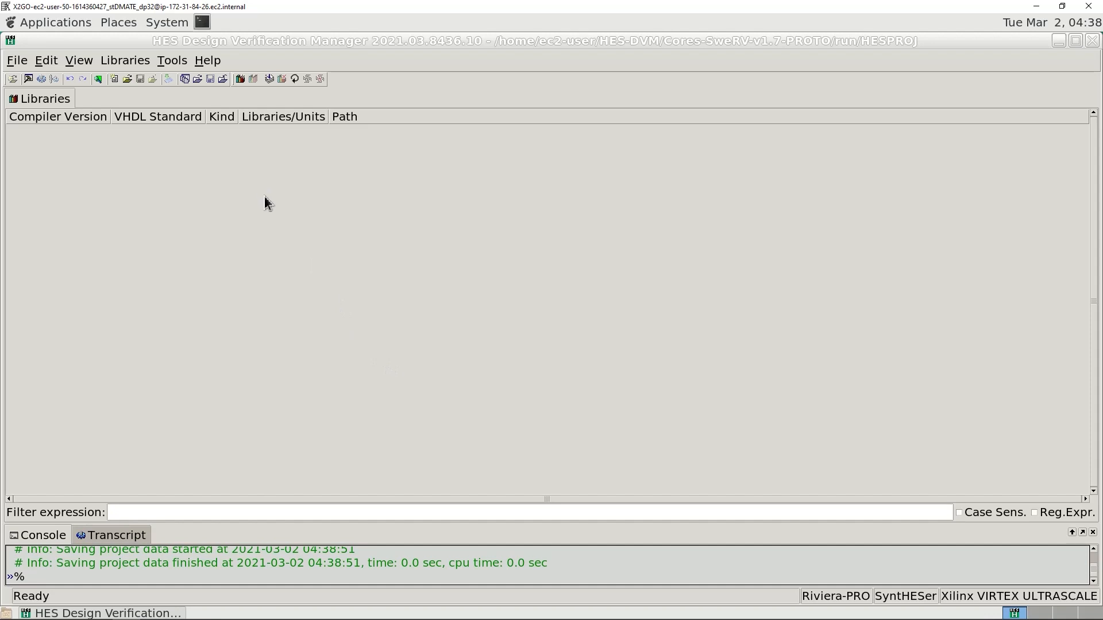
# Create a new library named work together with a logical mapping to it.
pyautogui.click(240, 81)
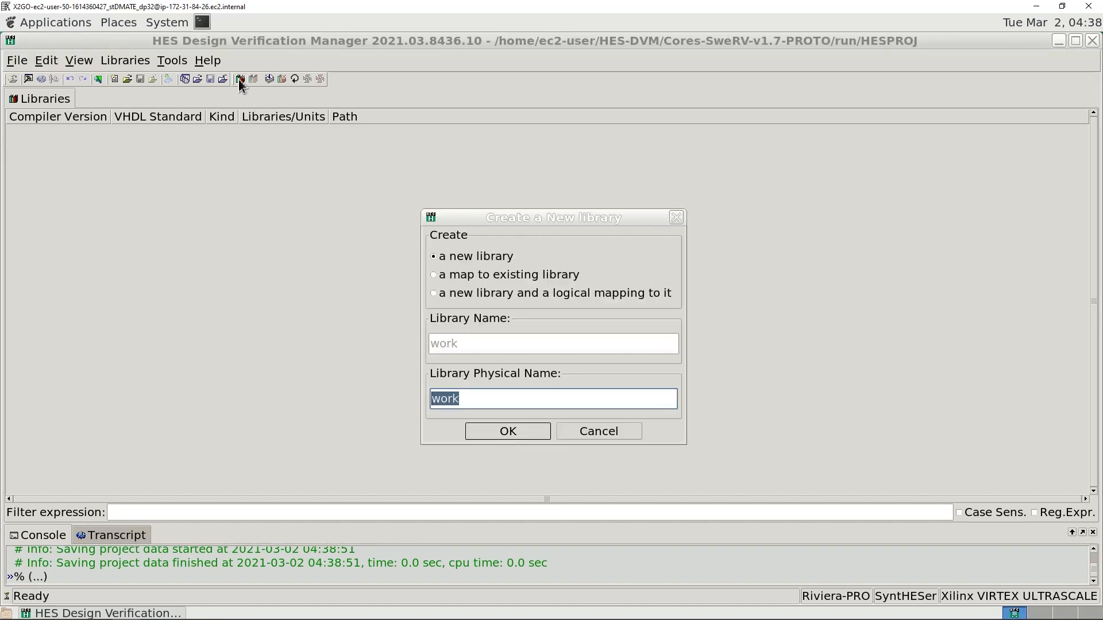
pyautogui.click(482, 299)
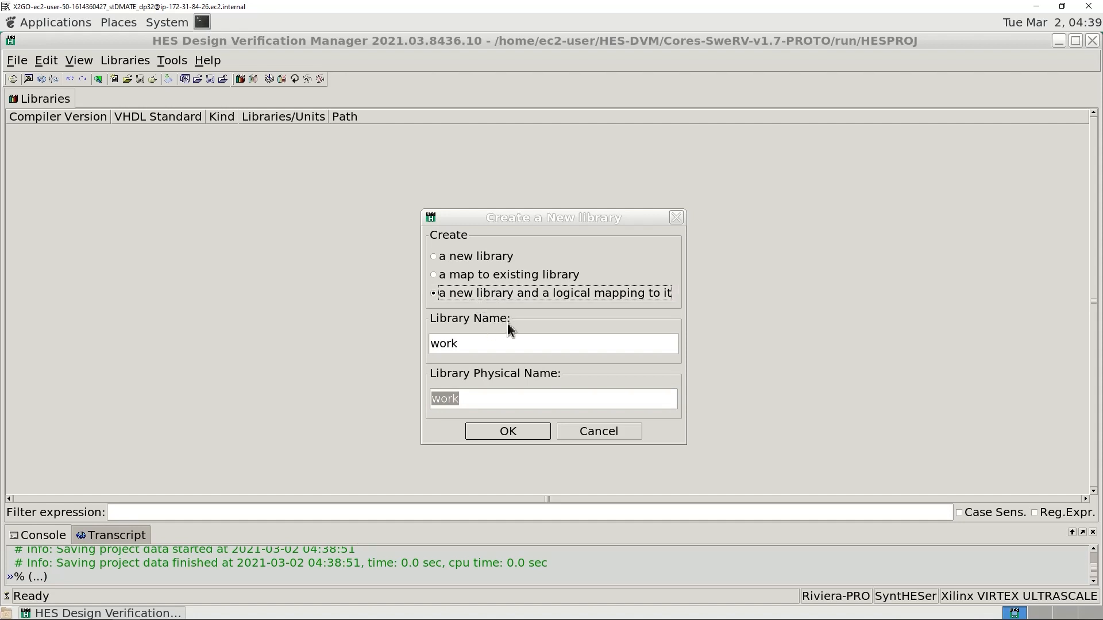
pyautogui.click(506, 430)
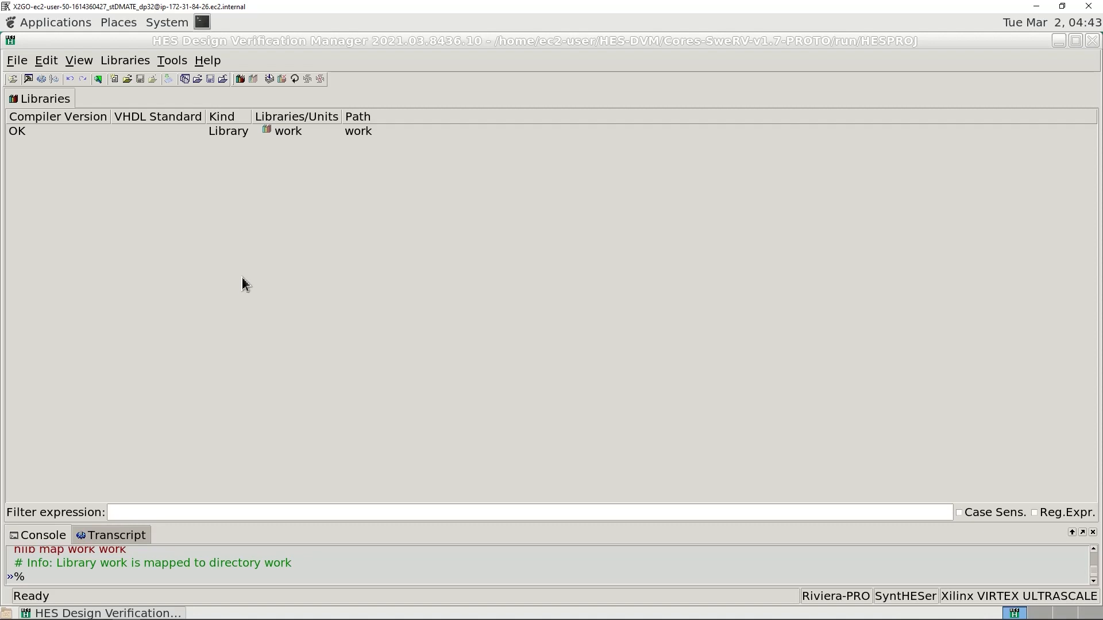
# Compile Control.v from the run/src folder into the work library using Compile Files With Options, and expand the library's contents.
pyautogui.click(172, 59)
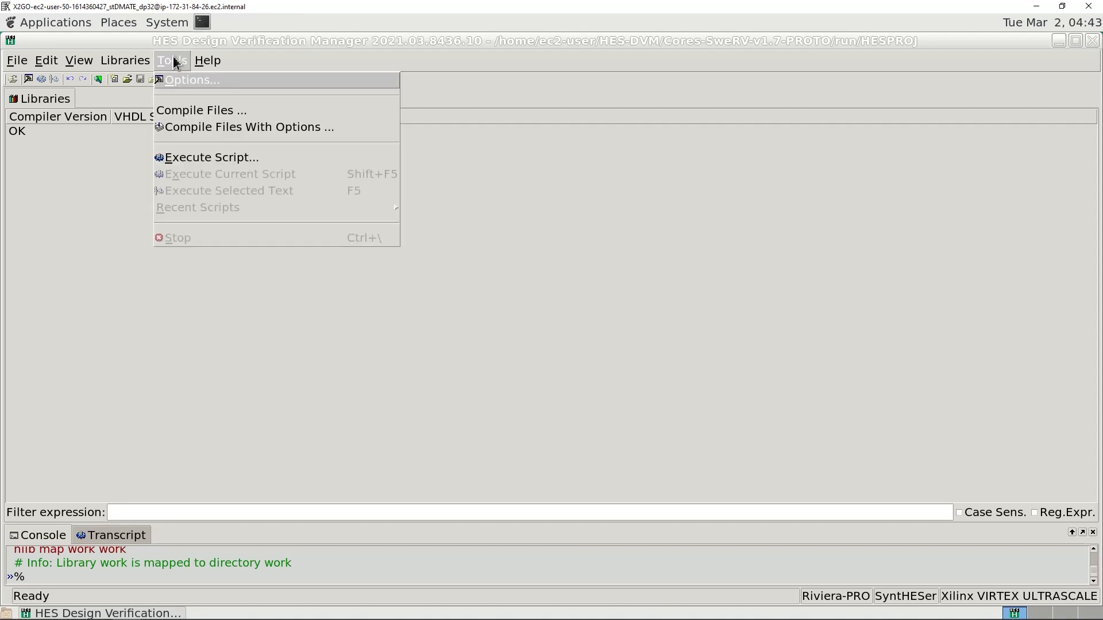
pyautogui.click(205, 134)
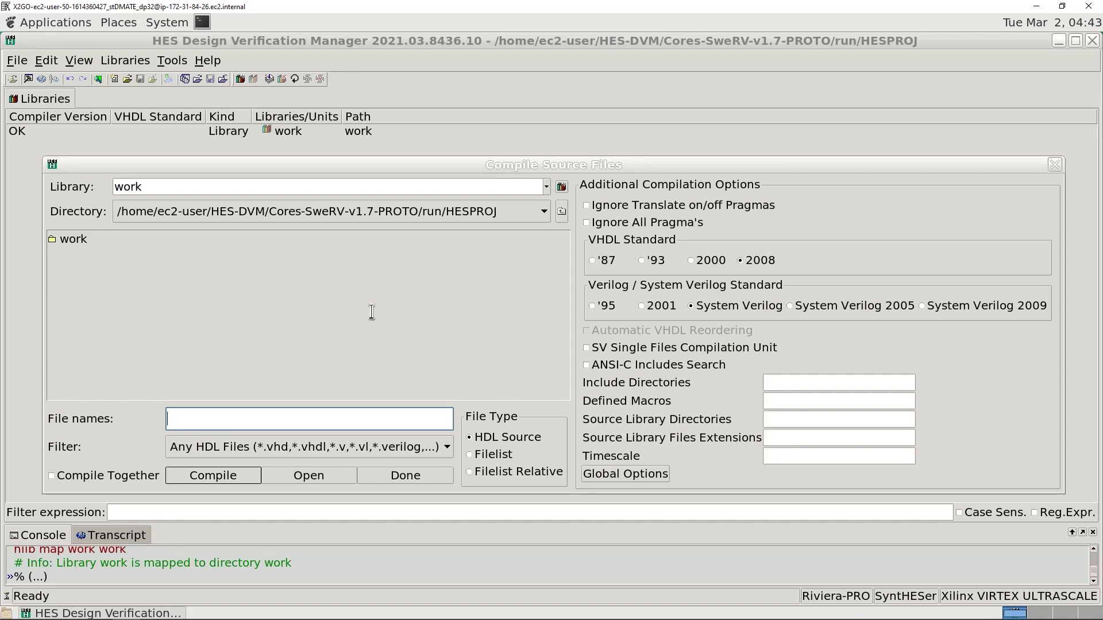
pyautogui.click(387, 291)
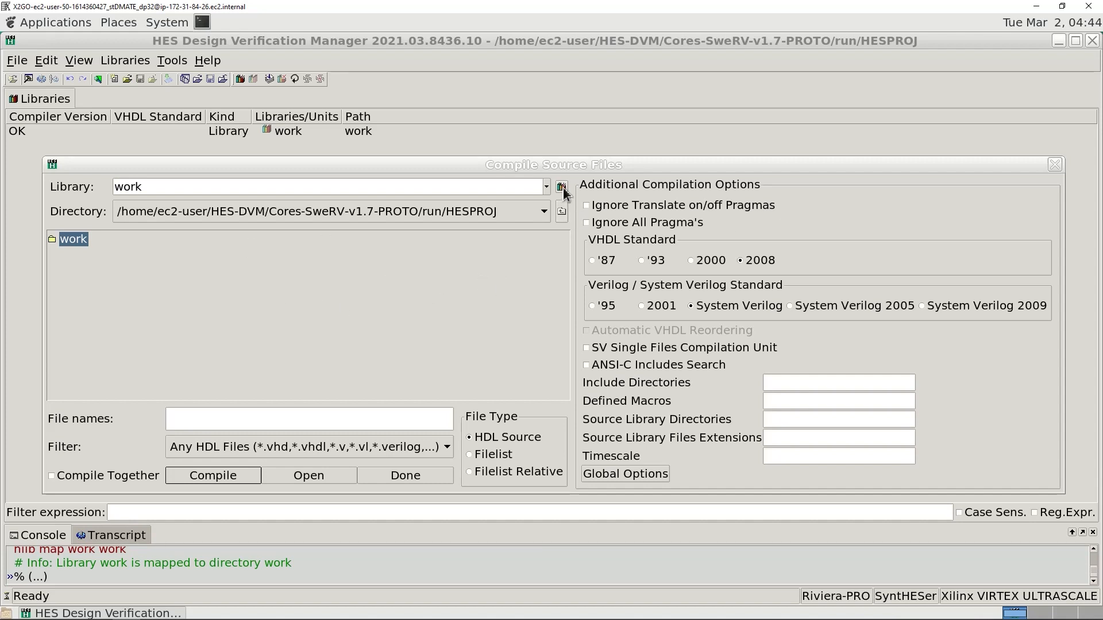
pyautogui.click(561, 212)
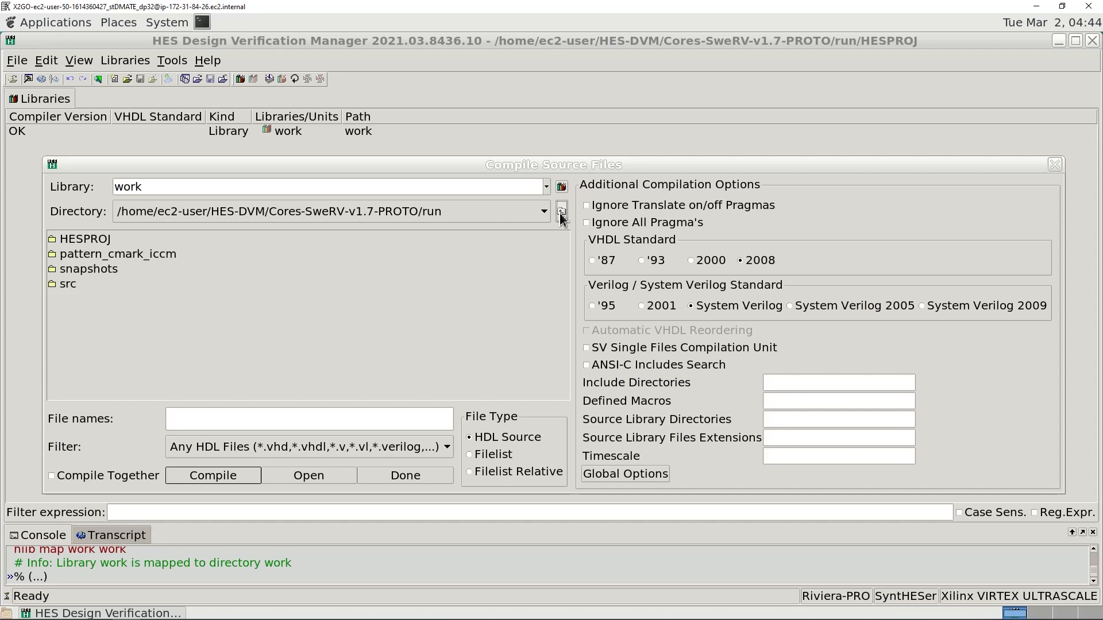
pyautogui.doubleClick(68, 283)
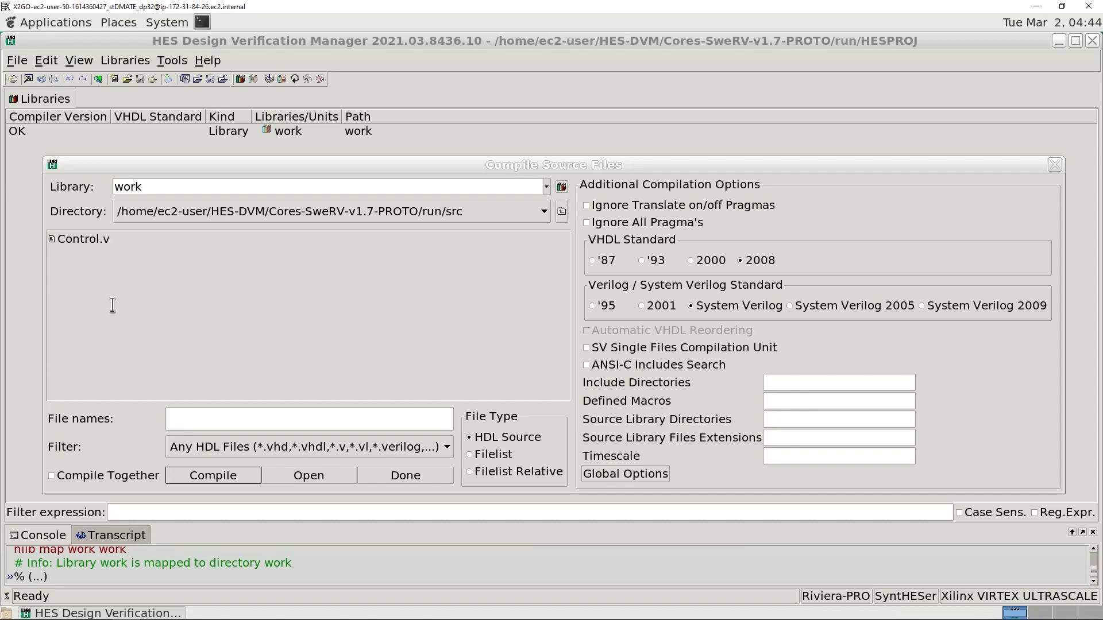
pyautogui.doubleClick(74, 239)
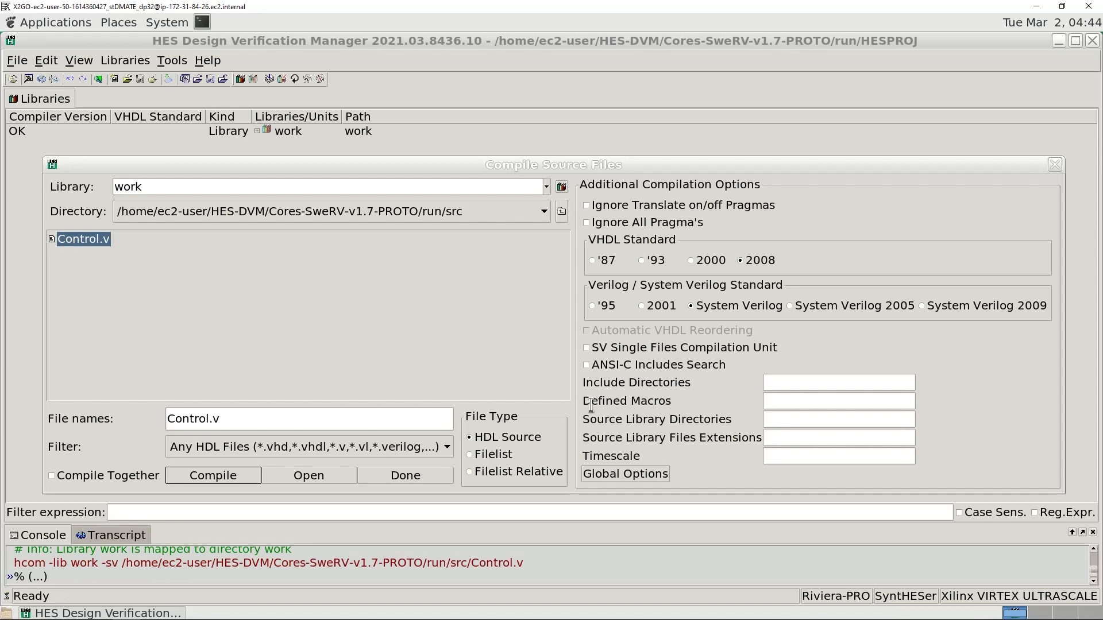
pyautogui.click(225, 477)
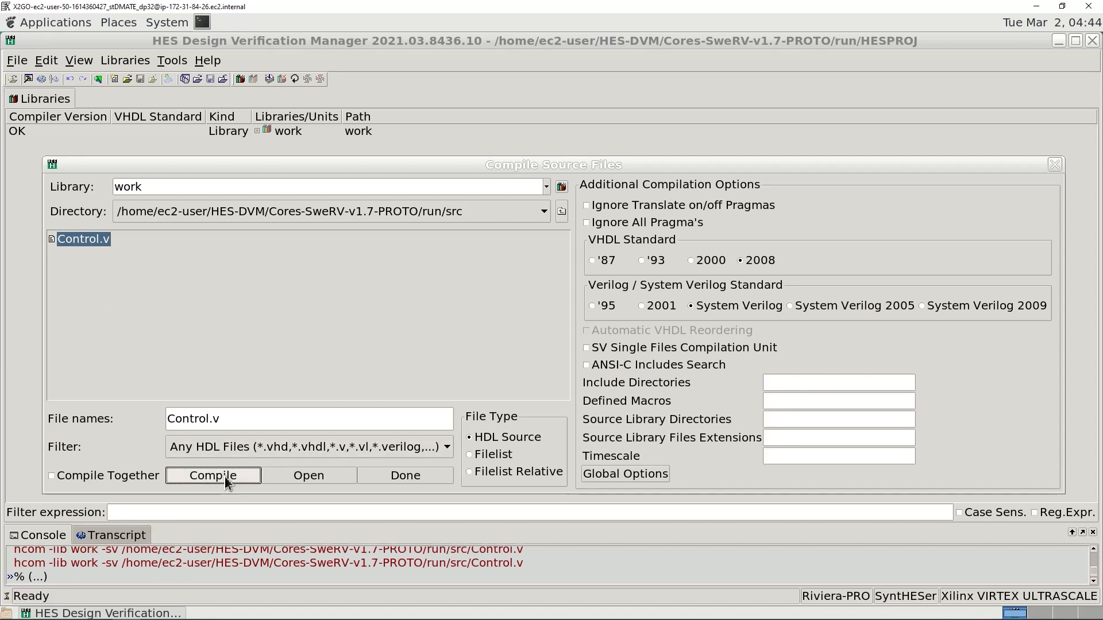
pyautogui.click(397, 476)
pyautogui.click(257, 131)
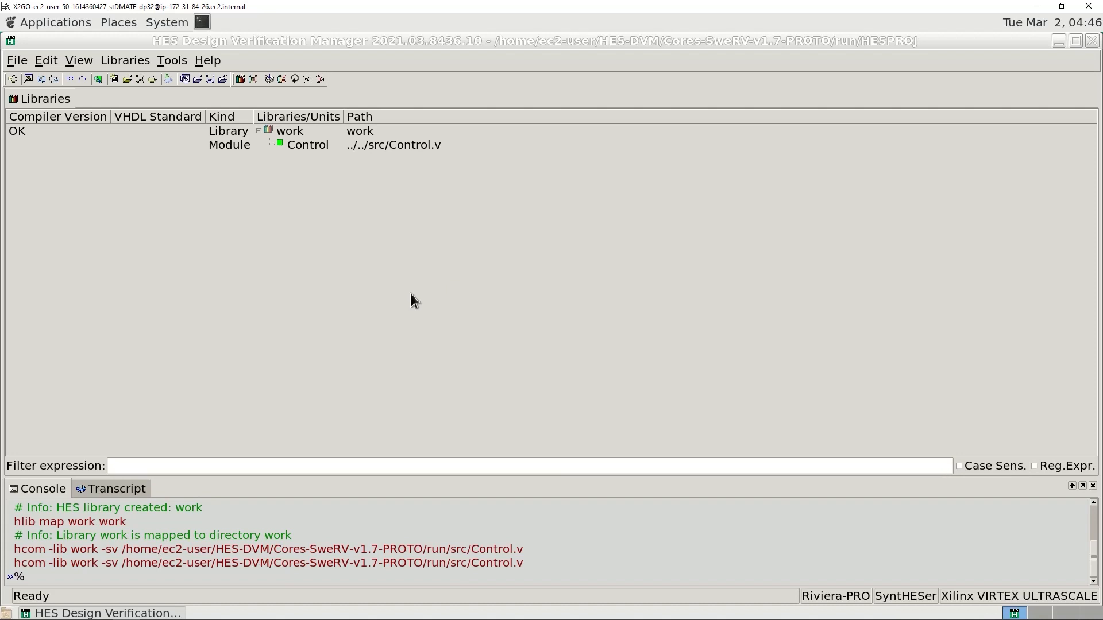
# Open the script dvm-proto.do from the Cores-SweRV-v1.7-PROTO/run folder.
pyautogui.click(125, 81)
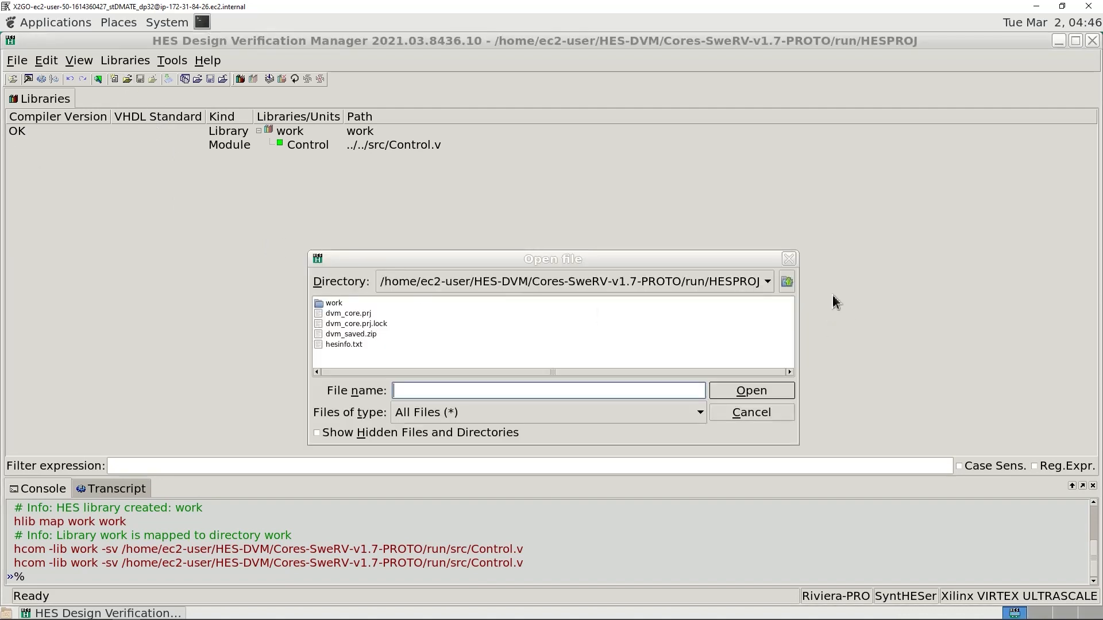
pyautogui.click(786, 282)
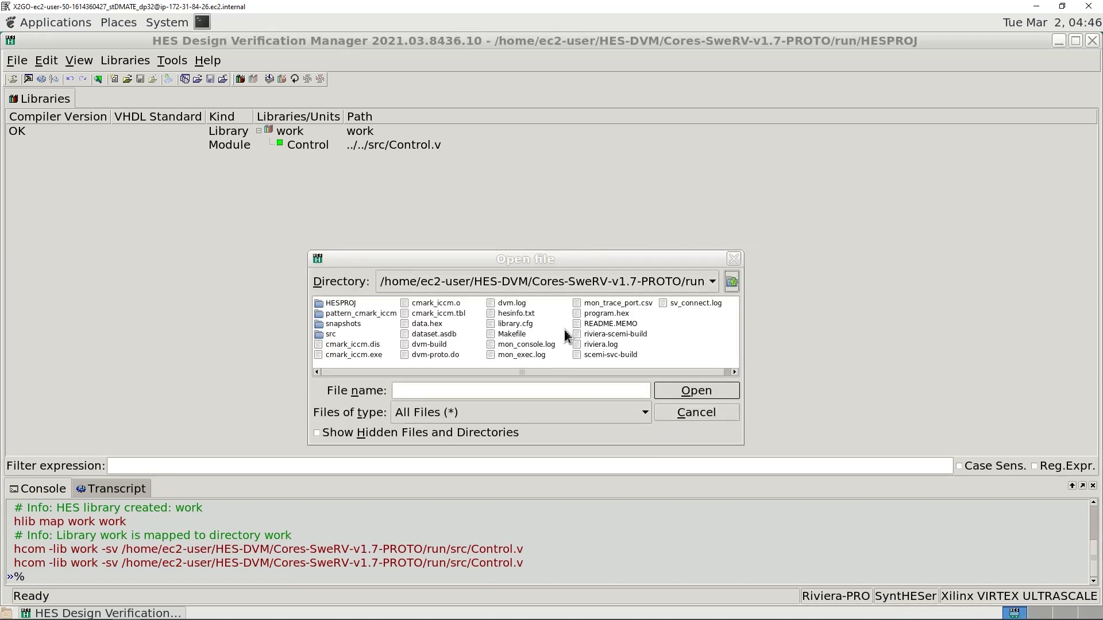
pyautogui.doubleClick(434, 355)
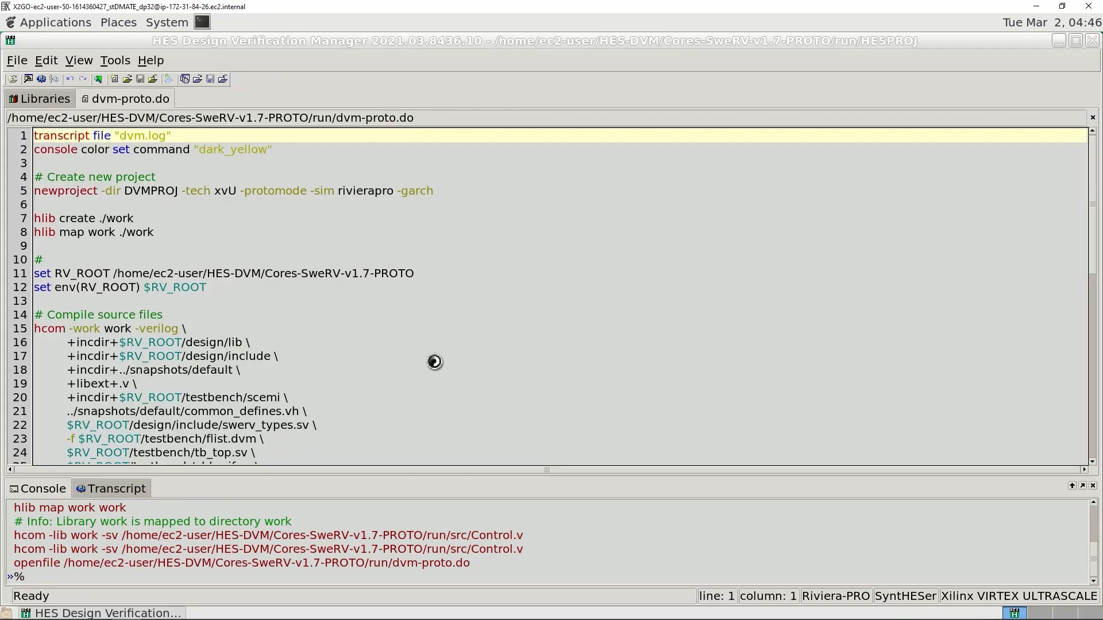
# Examine the script's RV_ROOT settings and the hcom command that compiles the source files.
pyautogui.scroll(-1, 183, 248)
pyautogui.scroll(1, 183, 247)
pyautogui.scroll(-2, 137, 267)
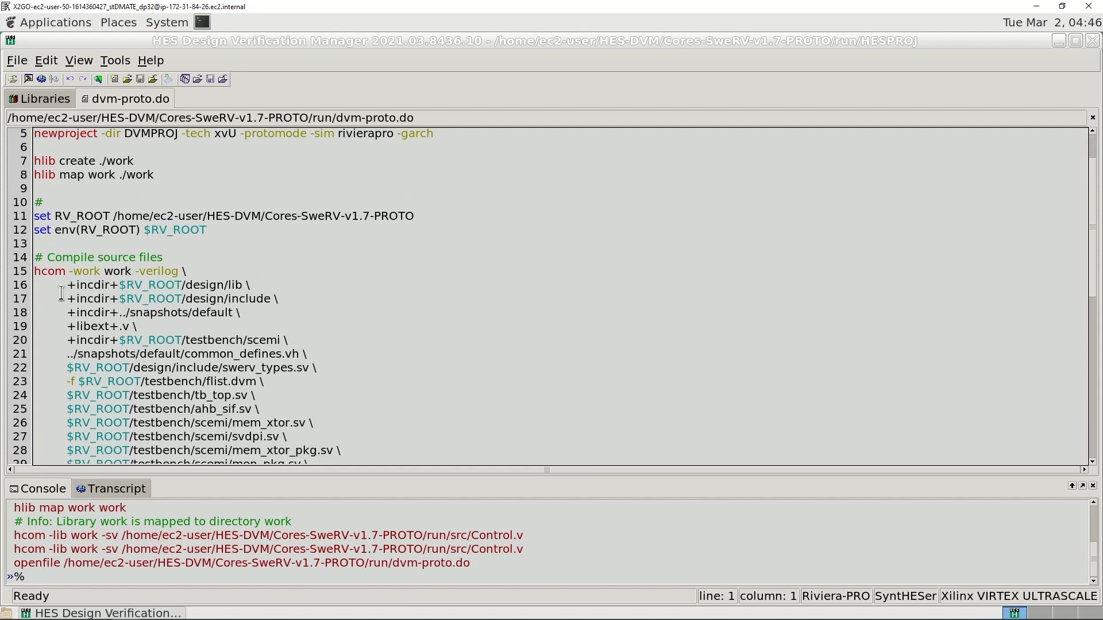
pyautogui.moveTo(34, 217); pyautogui.dragTo(274, 448)
pyautogui.scroll(3, 267, 390)
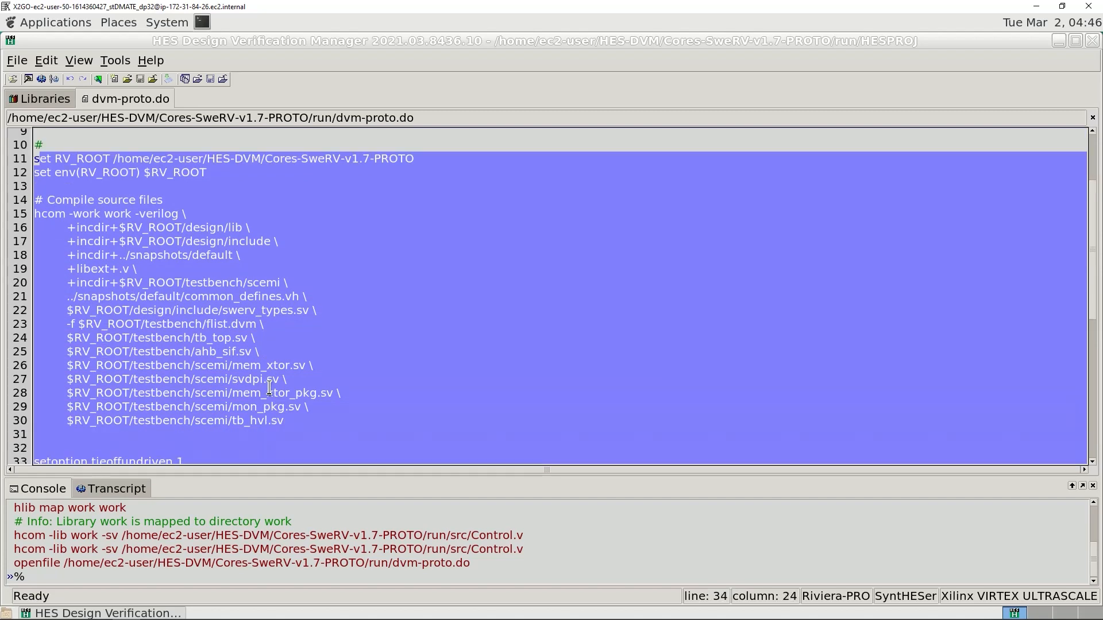
pyautogui.click(119, 271)
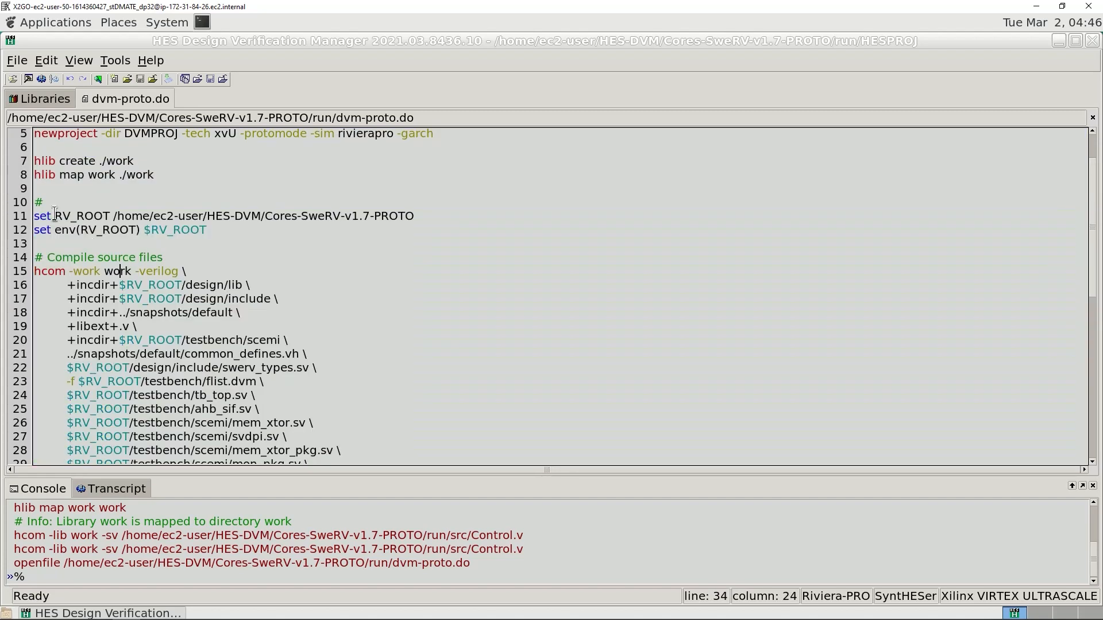
pyautogui.moveTo(35, 215); pyautogui.dragTo(204, 423)
pyautogui.scroll(3, 227, 386)
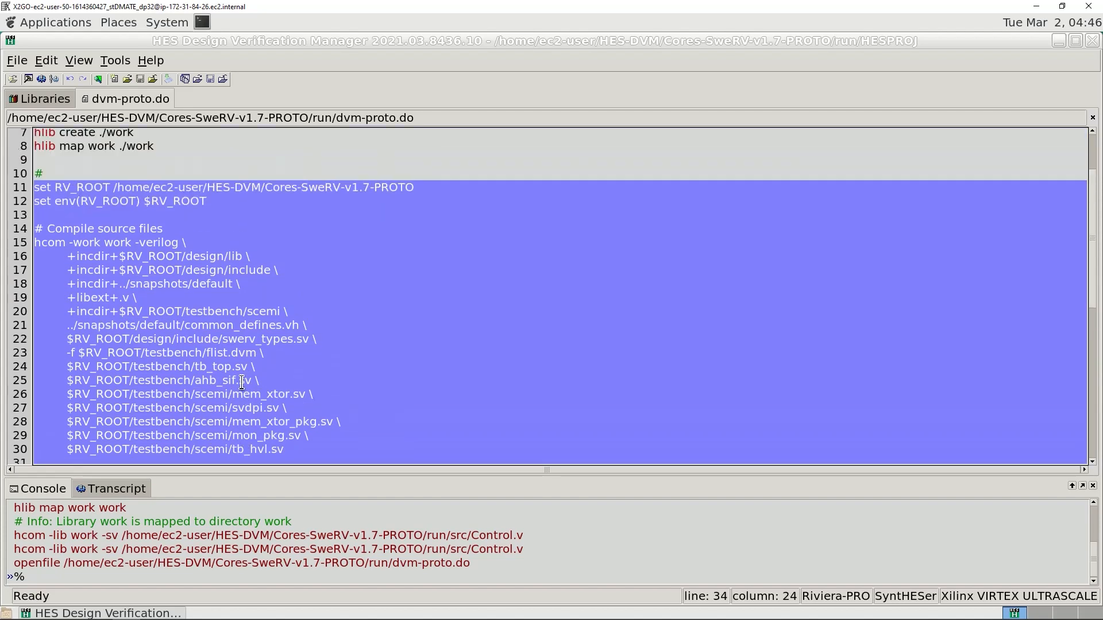
pyautogui.doubleClick(50, 243)
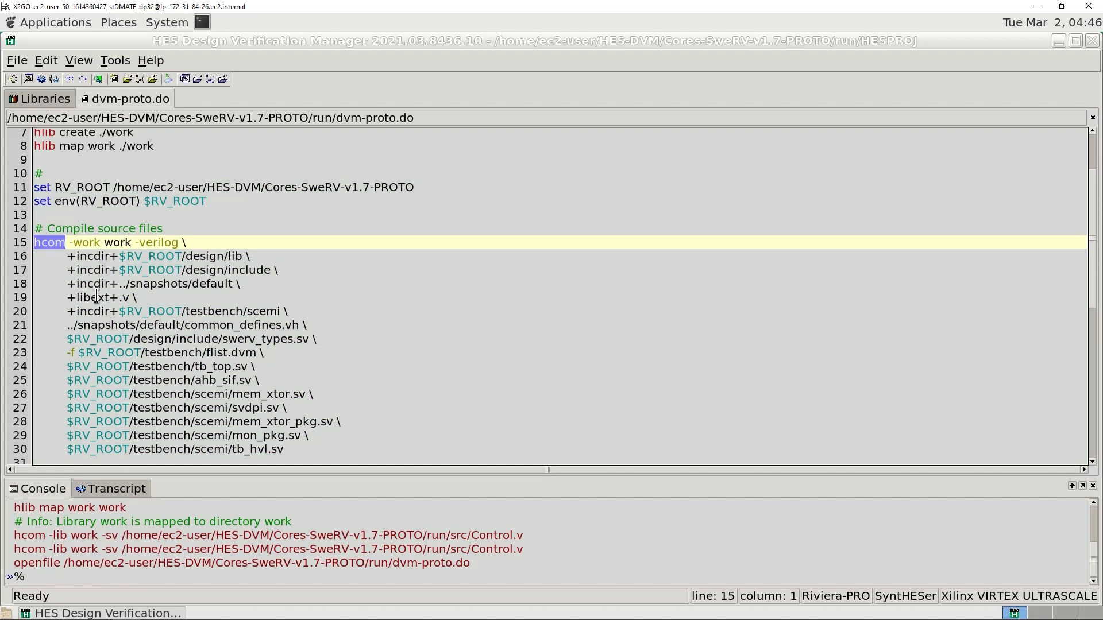
# Run hcom -help in the console and review the option descriptions against the script's hcom command.
pyautogui.click(50, 575)
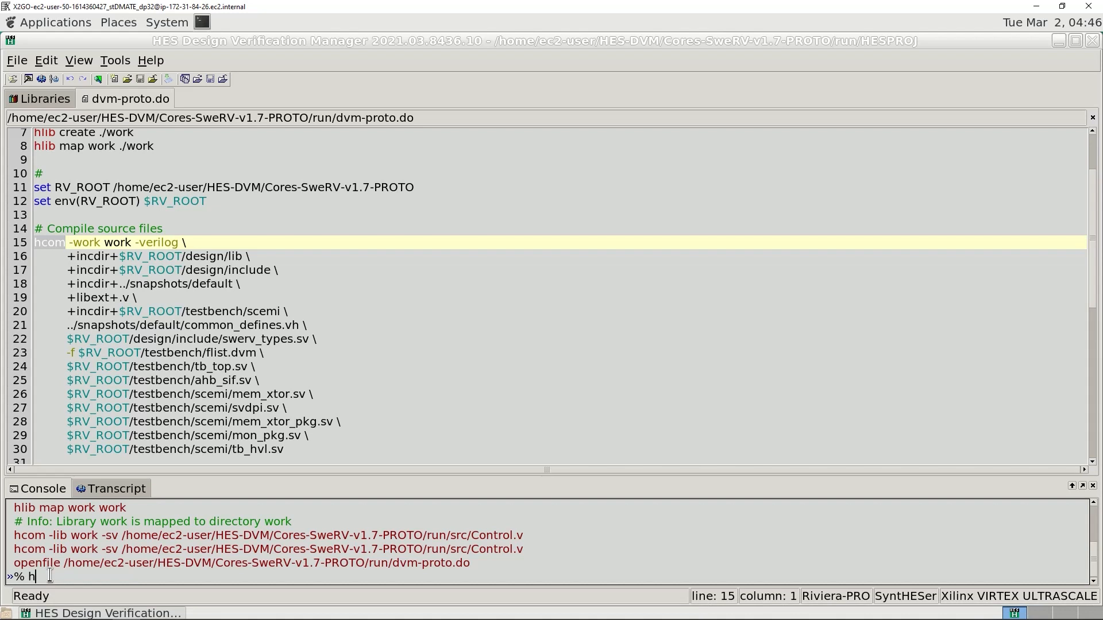
pyautogui.write('hcom -help')
pyautogui.press('Return')
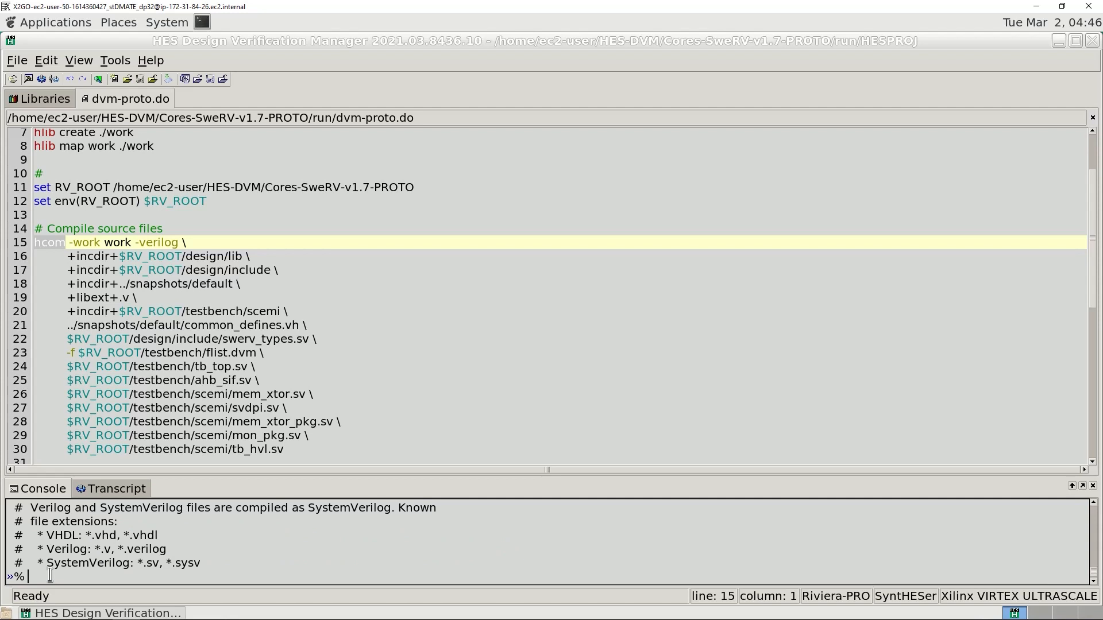
pyautogui.scroll(5, 107, 548)
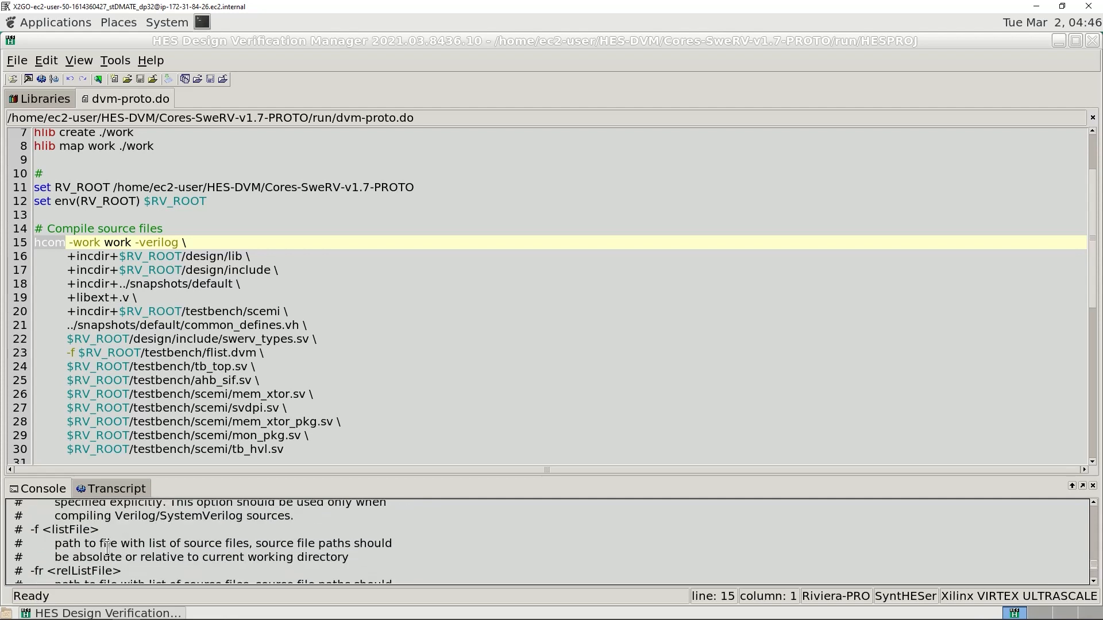
pyautogui.scroll(4, 107, 548)
pyautogui.click(198, 353)
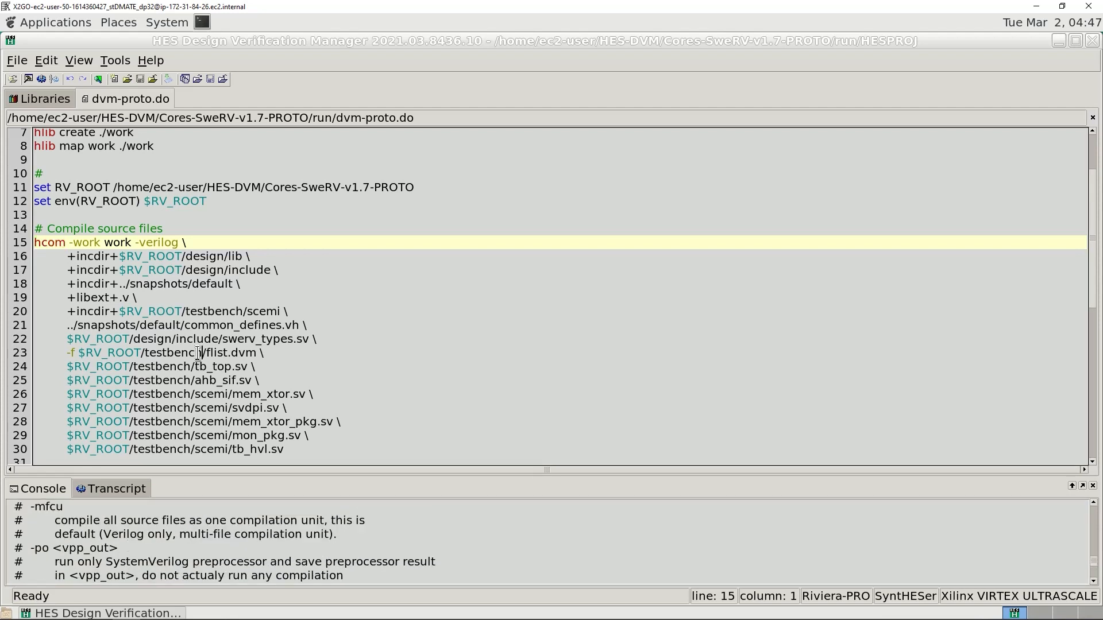
# Execute the selected part of dvm-proto.do, from the RV_ROOT settings on line 11 through the hcom compile command to line 34.
pyautogui.scroll(-2, 198, 354)
pyautogui.scroll(1, 197, 356)
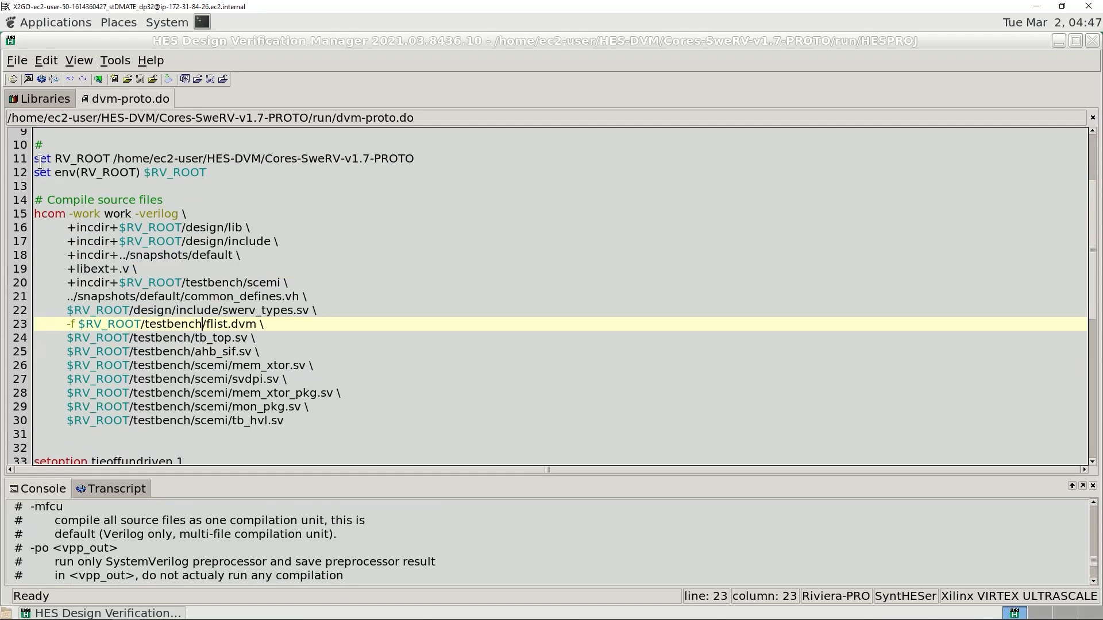
pyautogui.moveTo(34, 160); pyautogui.dragTo(163, 225)
pyautogui.moveTo(185, 410); pyautogui.dragTo(195, 451)
pyautogui.scroll(1, 201, 328)
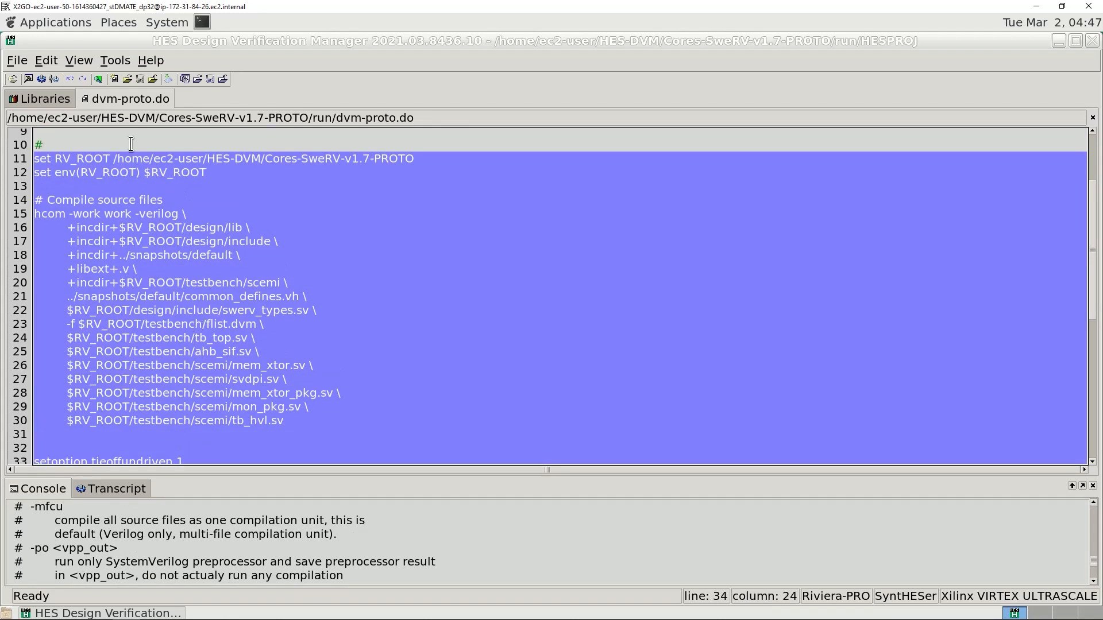
pyautogui.click(53, 78)
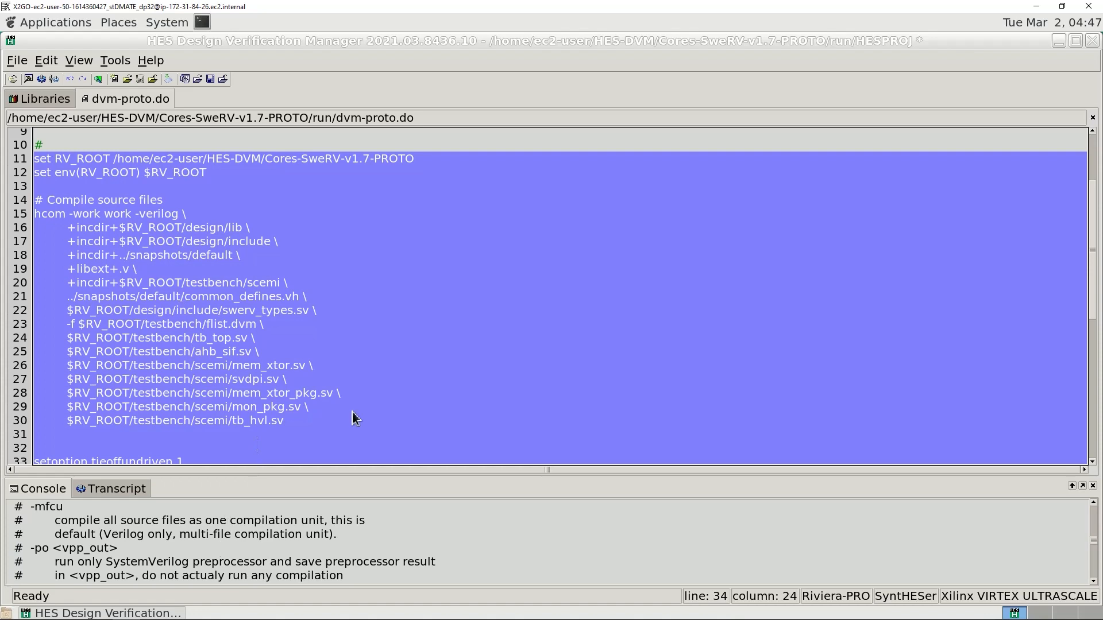
pyautogui.click(353, 406)
# Elaborate the tb_top module from the work library, keeping the default MAX_CYCLES value and work as the searched library.
pyautogui.click(38, 100)
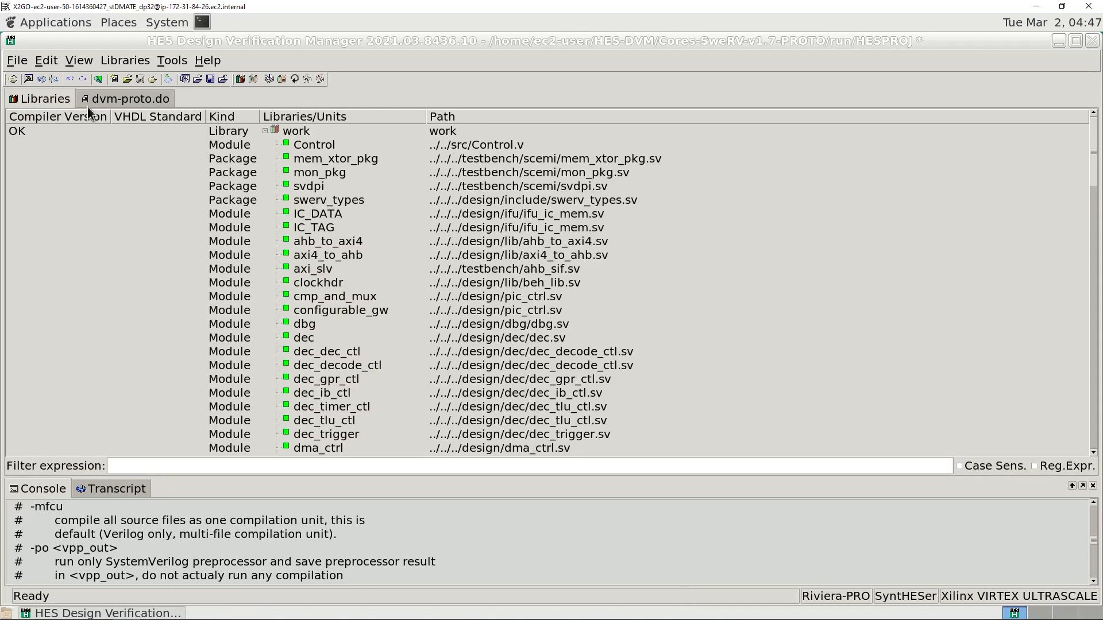
pyautogui.scroll(-7, 323, 189)
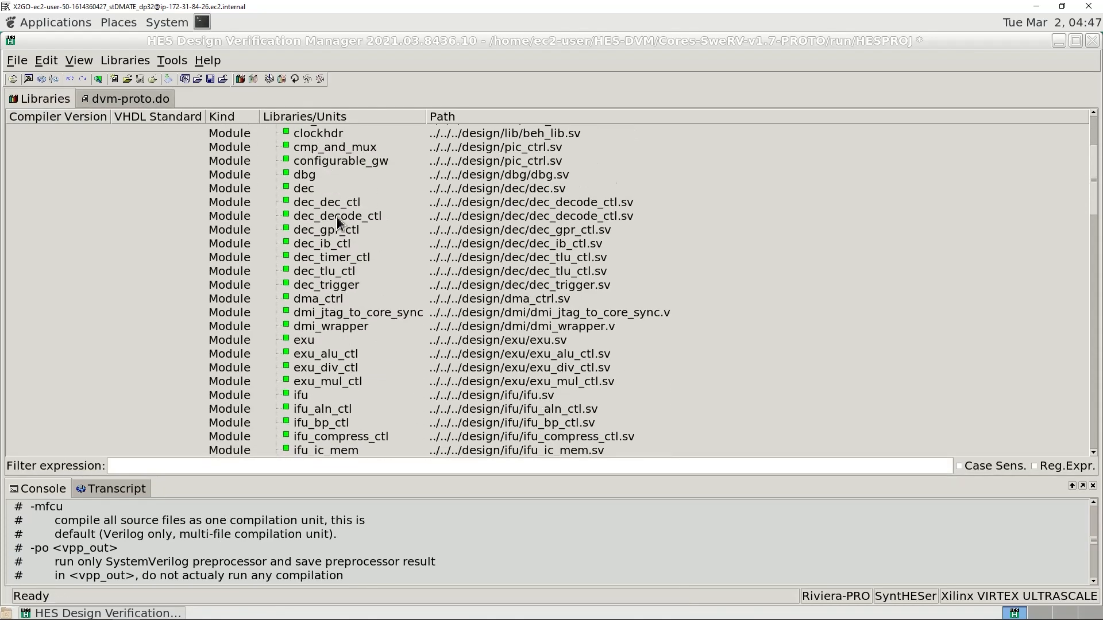
pyautogui.scroll(-18, 340, 232)
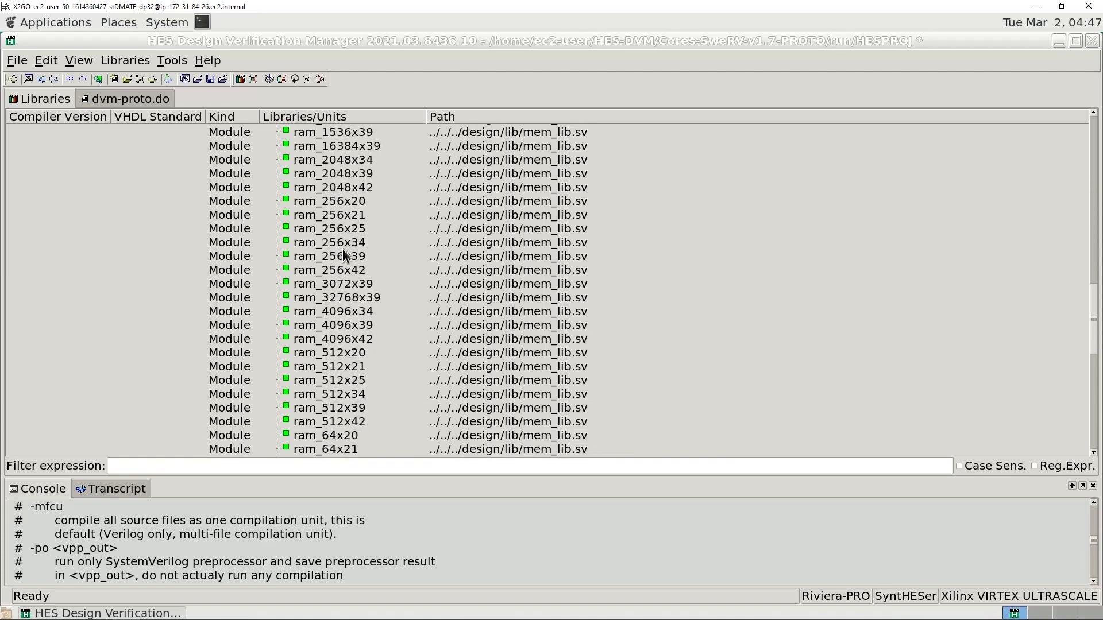
pyautogui.scroll(-7, 343, 269)
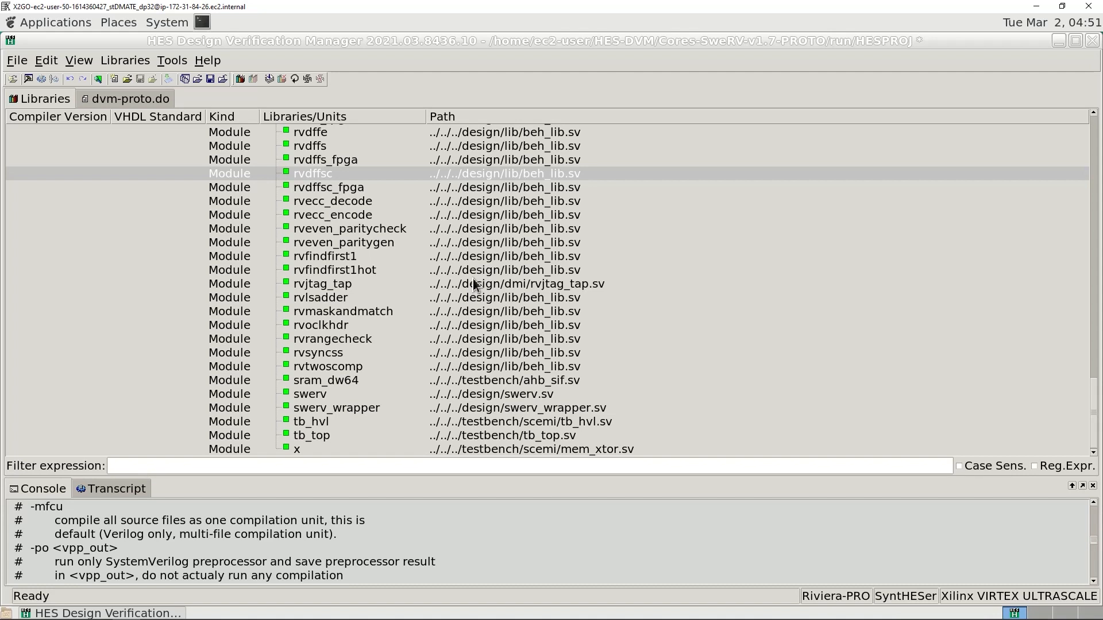
pyautogui.click(327, 436)
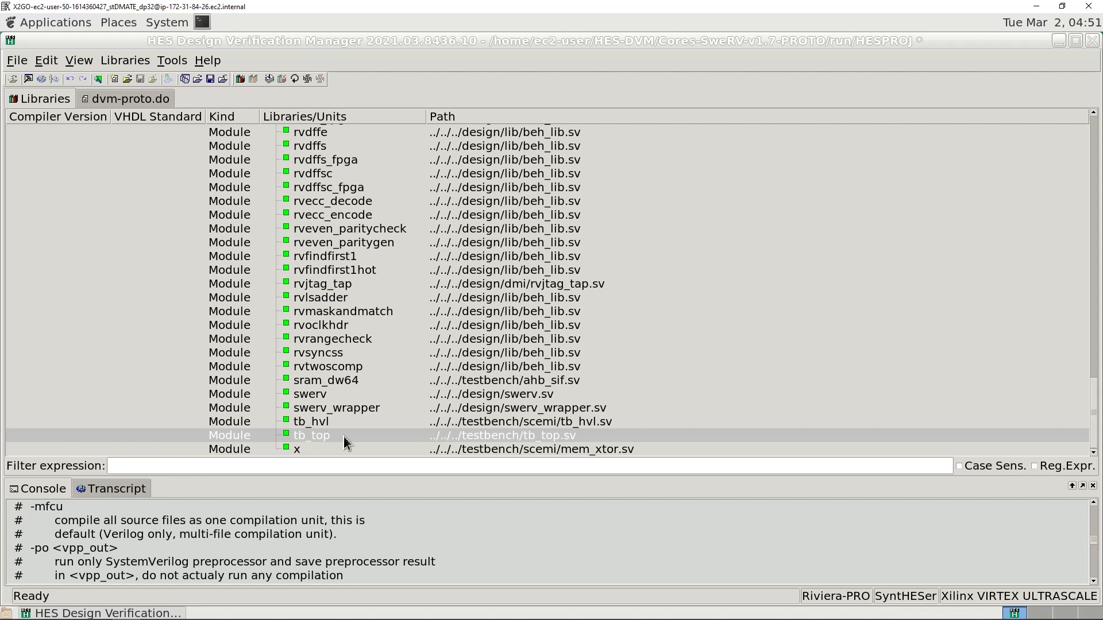
pyautogui.rightClick(346, 436)
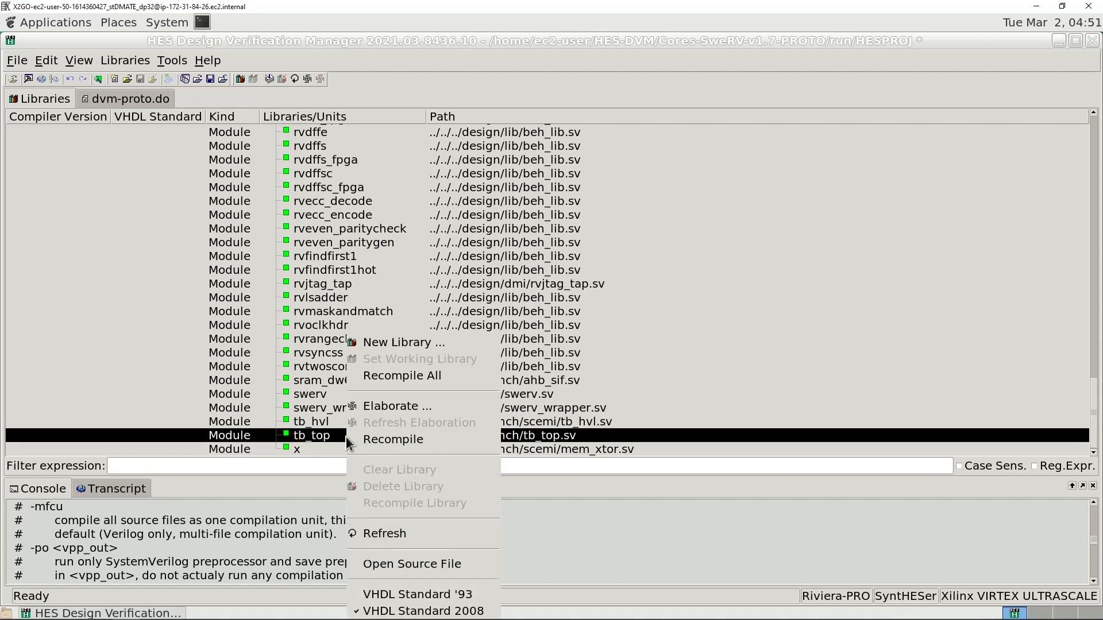
pyautogui.click(439, 407)
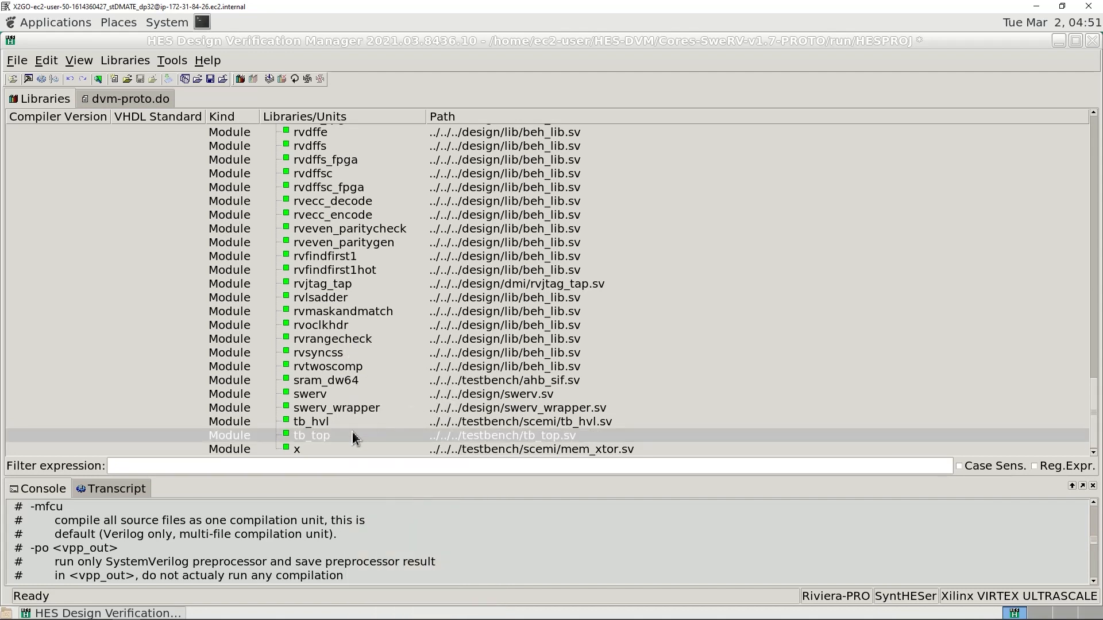
pyautogui.rightClick(355, 438)
pyautogui.click(426, 408)
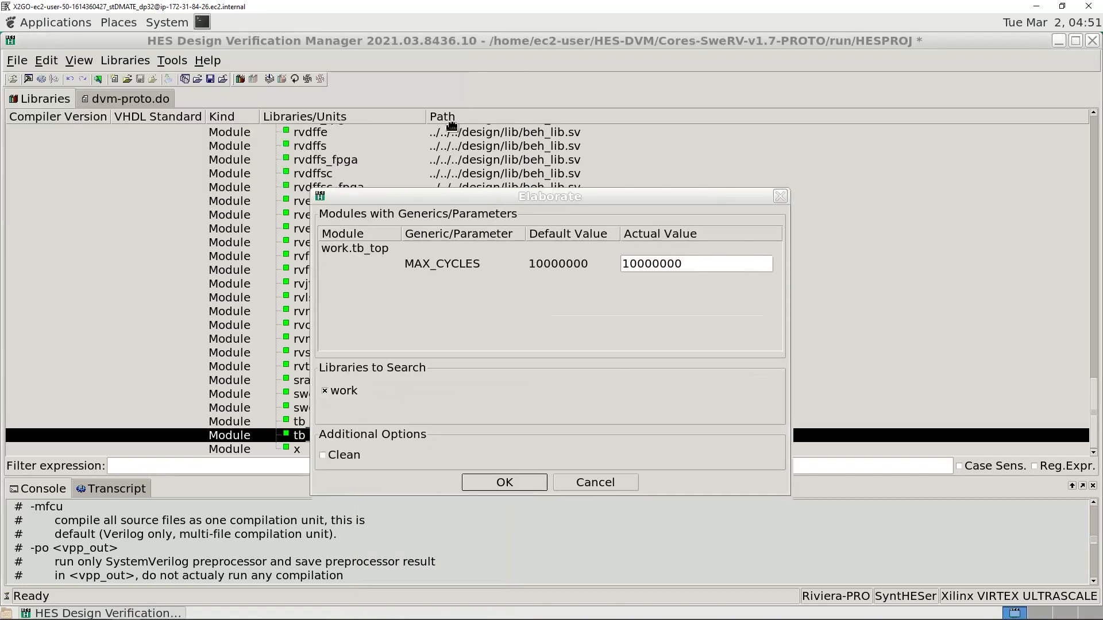
pyautogui.moveTo(489, 202); pyautogui.dragTo(447, 117)
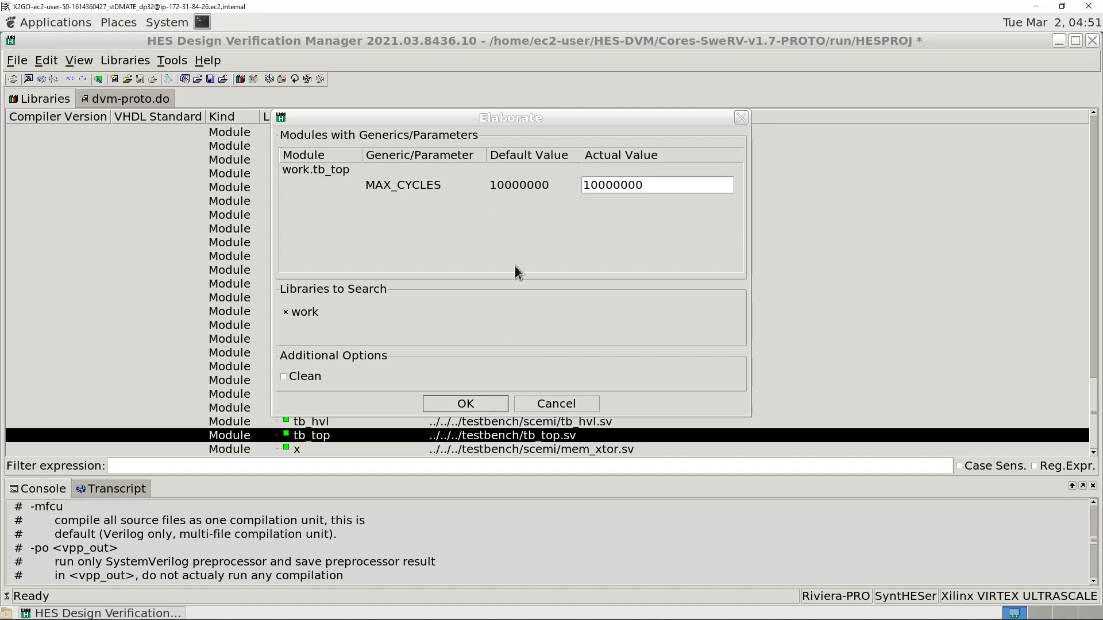
pyautogui.click(466, 404)
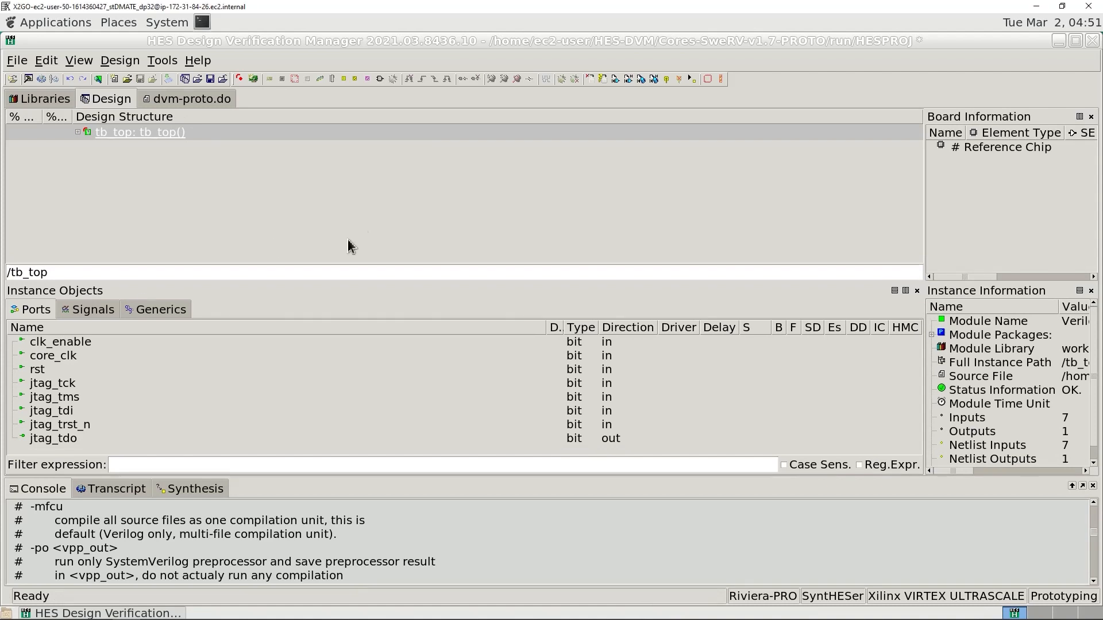
# Widen the Board Information area and inspect the design hierarchy of tb_top and its rvtop: swerv_wrapper instance.
pyautogui.moveTo(920, 190); pyautogui.dragTo(629, 216)
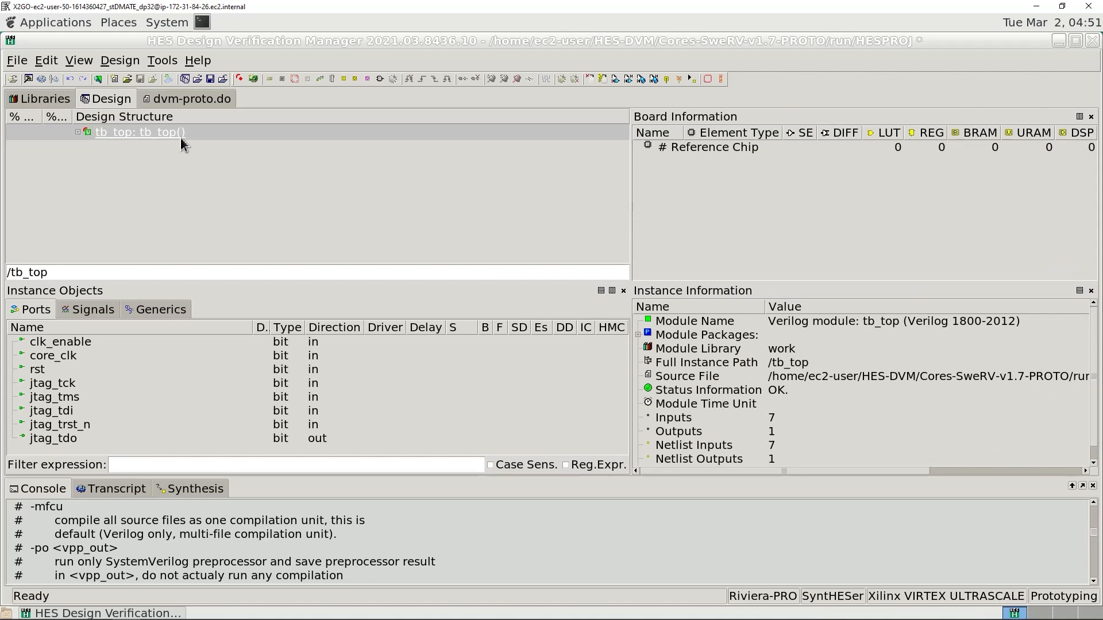
pyautogui.click(78, 132)
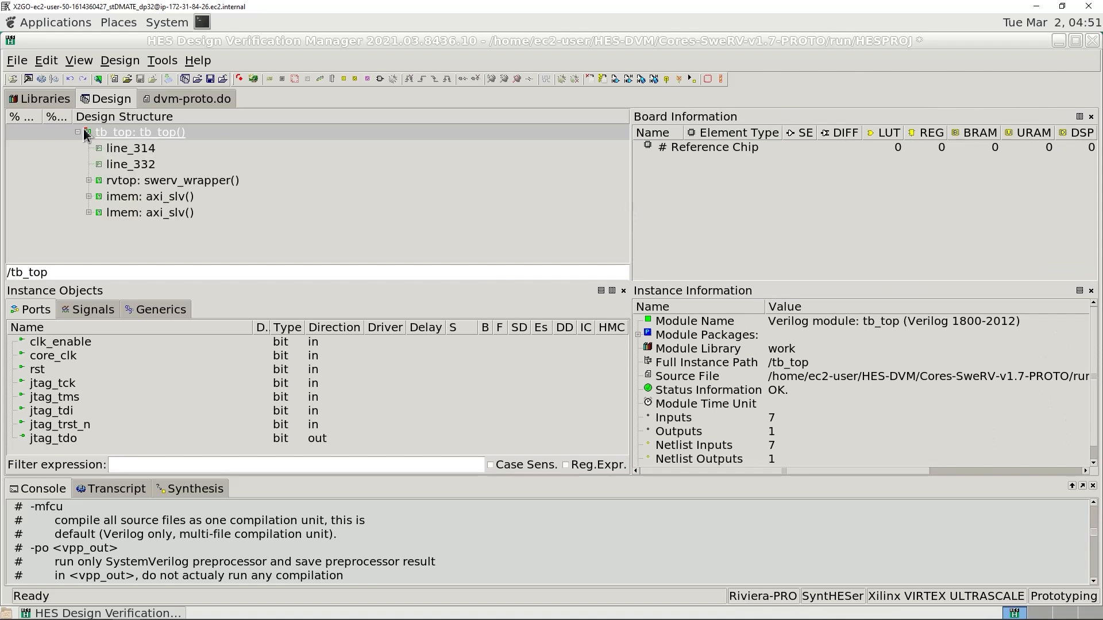
pyautogui.click(89, 181)
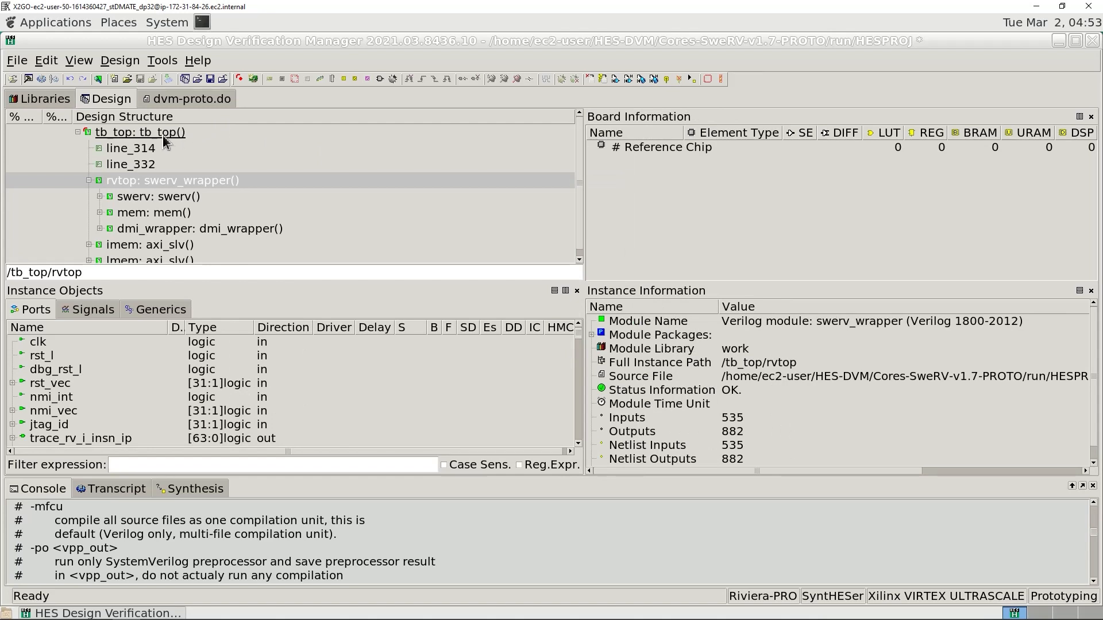
pyautogui.click(165, 133)
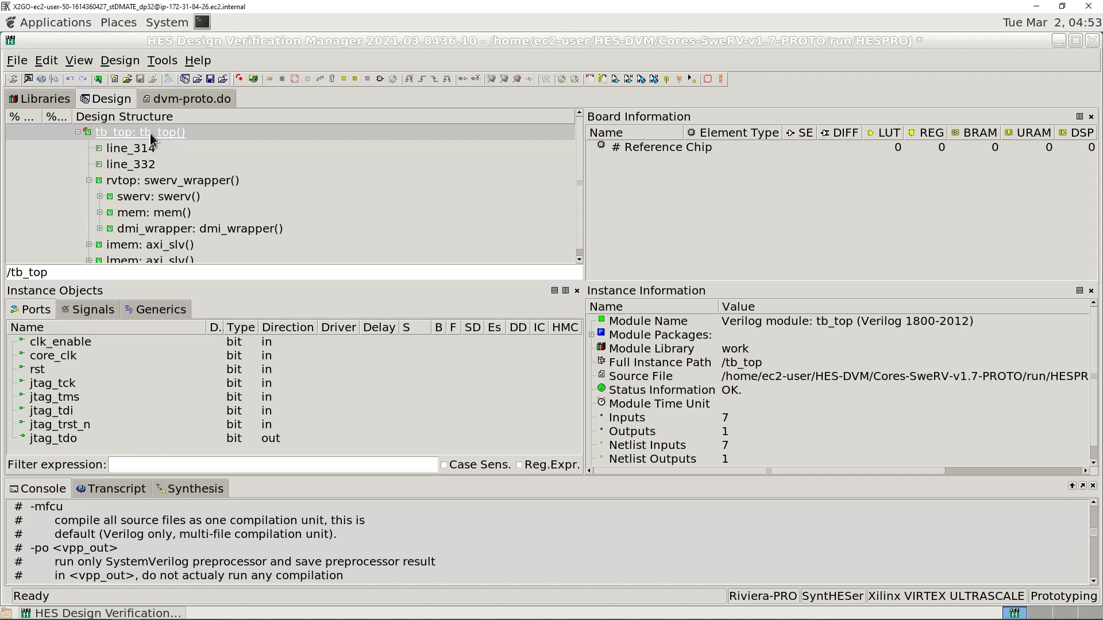
# Start setting the board for tb_top, choosing the Aldec hardware platform and the HESXUS1320BPX board type.
pyautogui.click(123, 63)
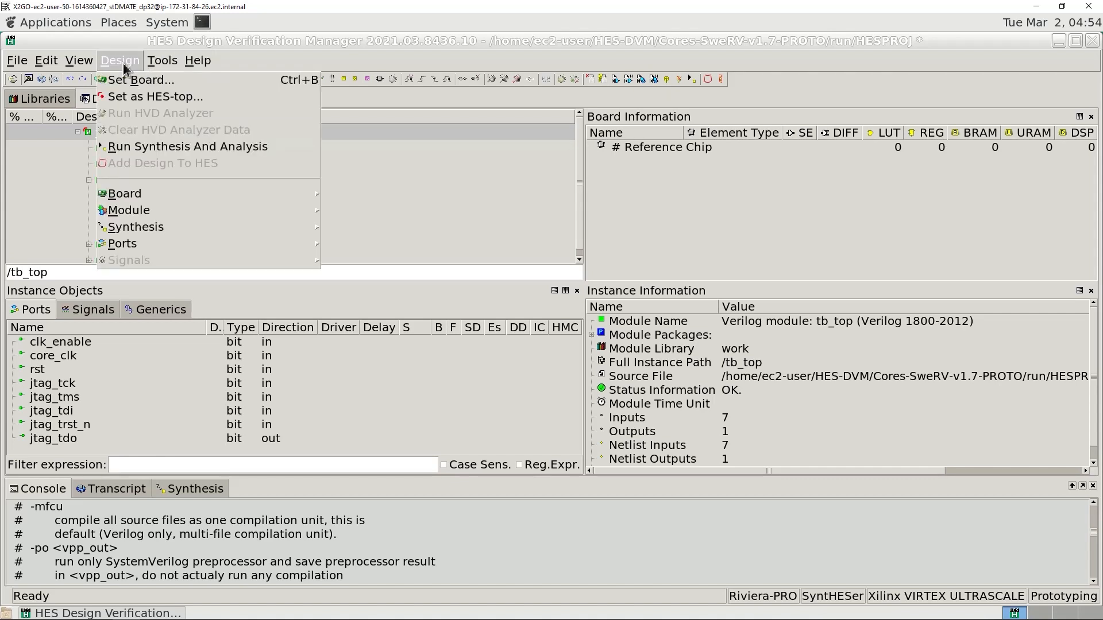
pyautogui.click(132, 80)
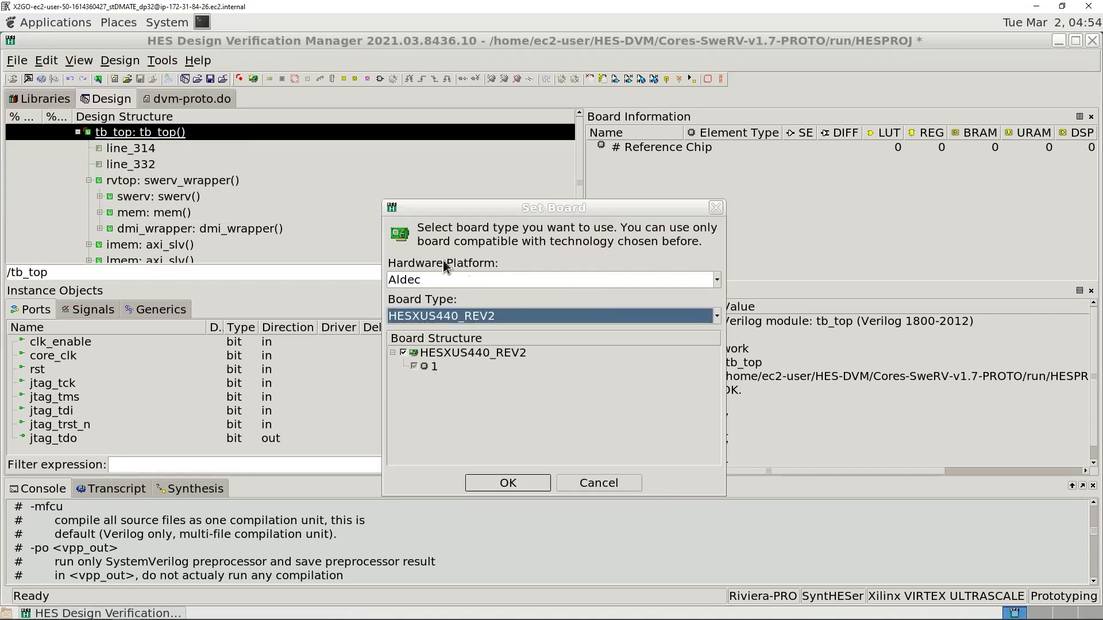
pyautogui.click(479, 280)
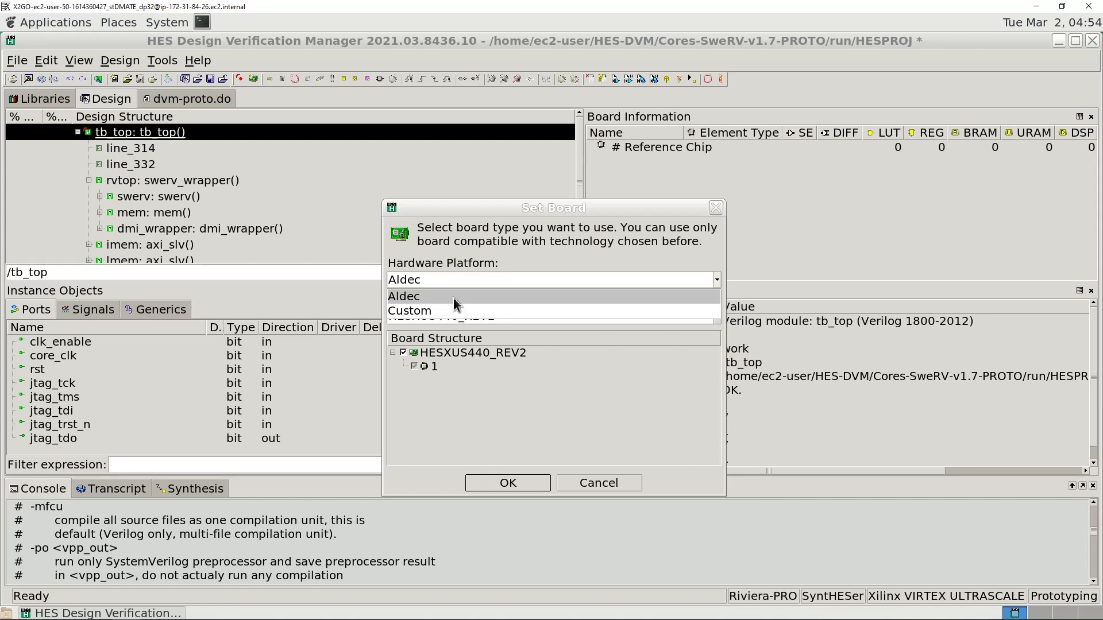
pyautogui.click(454, 296)
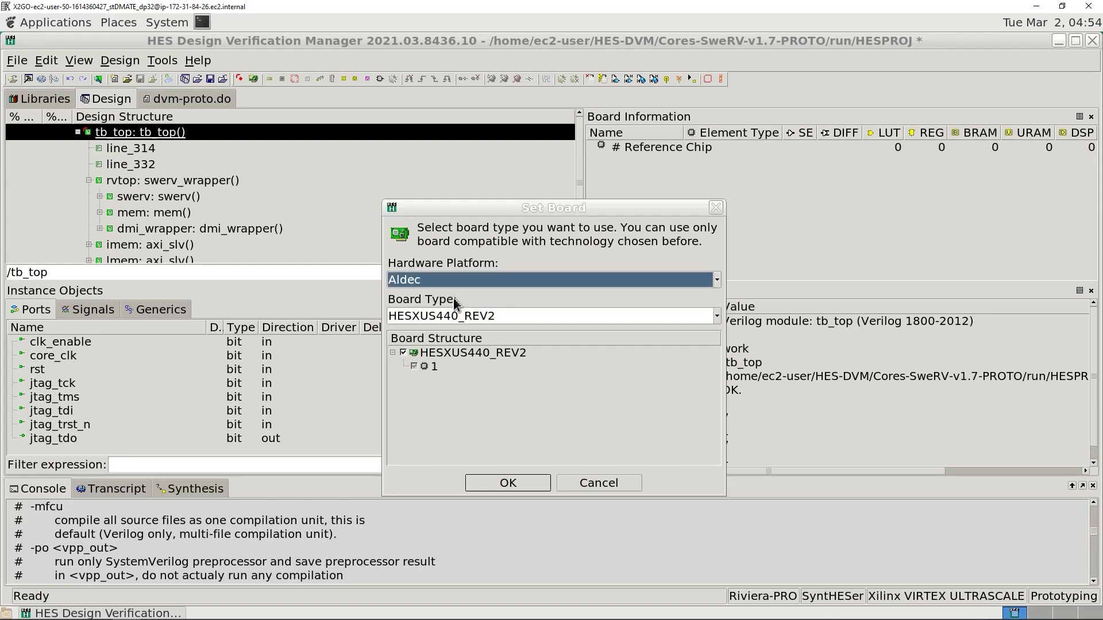
pyautogui.click(485, 319)
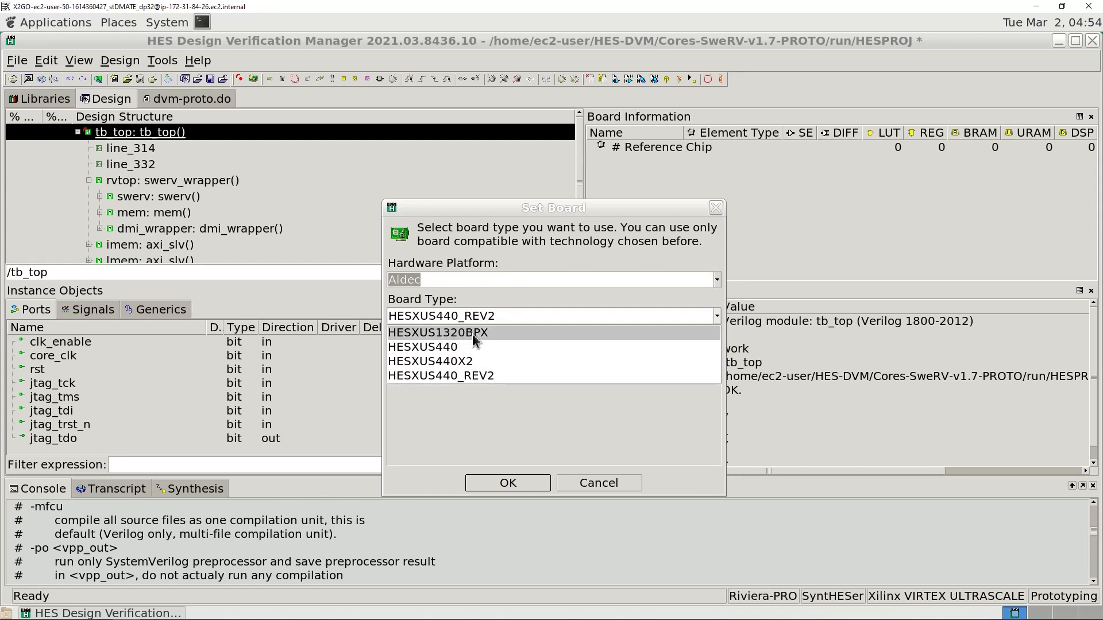
pyautogui.click(481, 340)
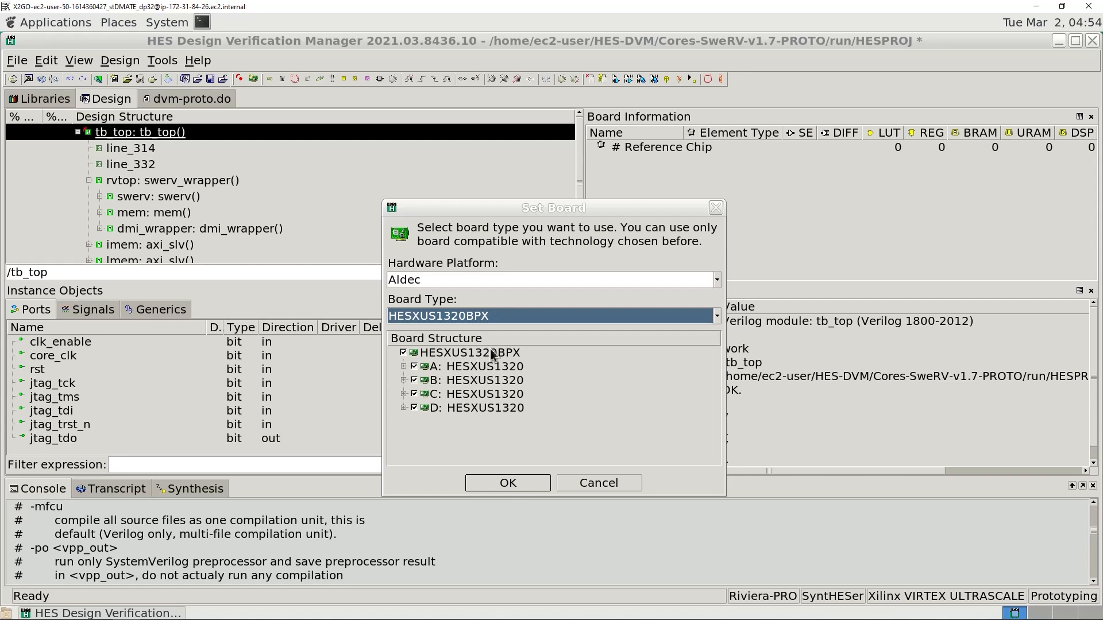
# Check board A's FPGAs, exclude HESXUS1320 boards B, C and D from the board structure, and apply the board setup.
pyautogui.click(405, 367)
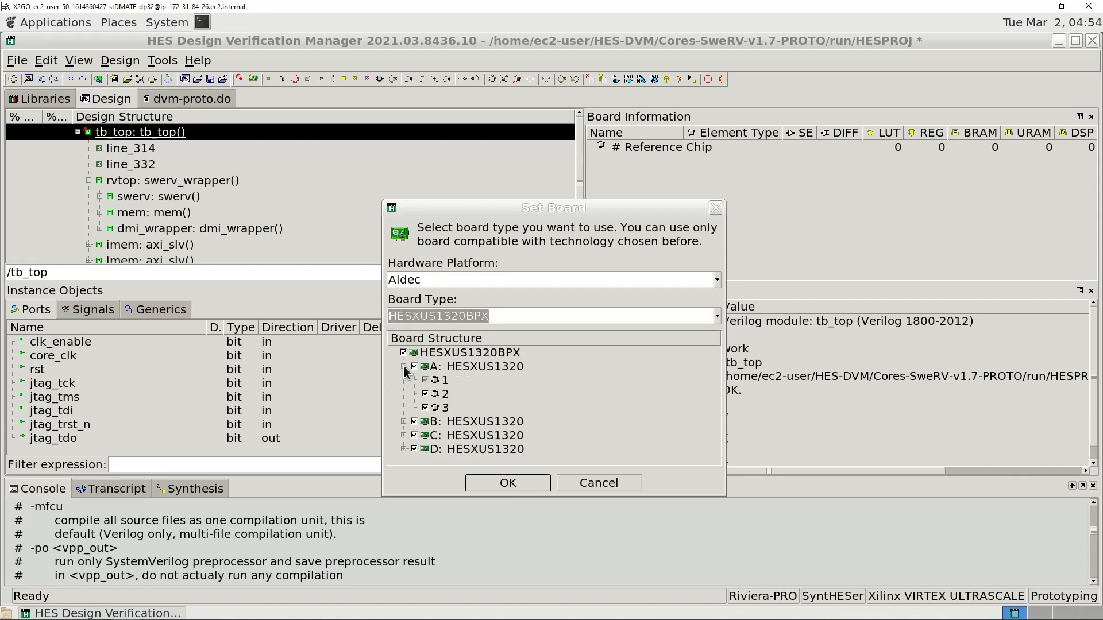
pyautogui.click(404, 368)
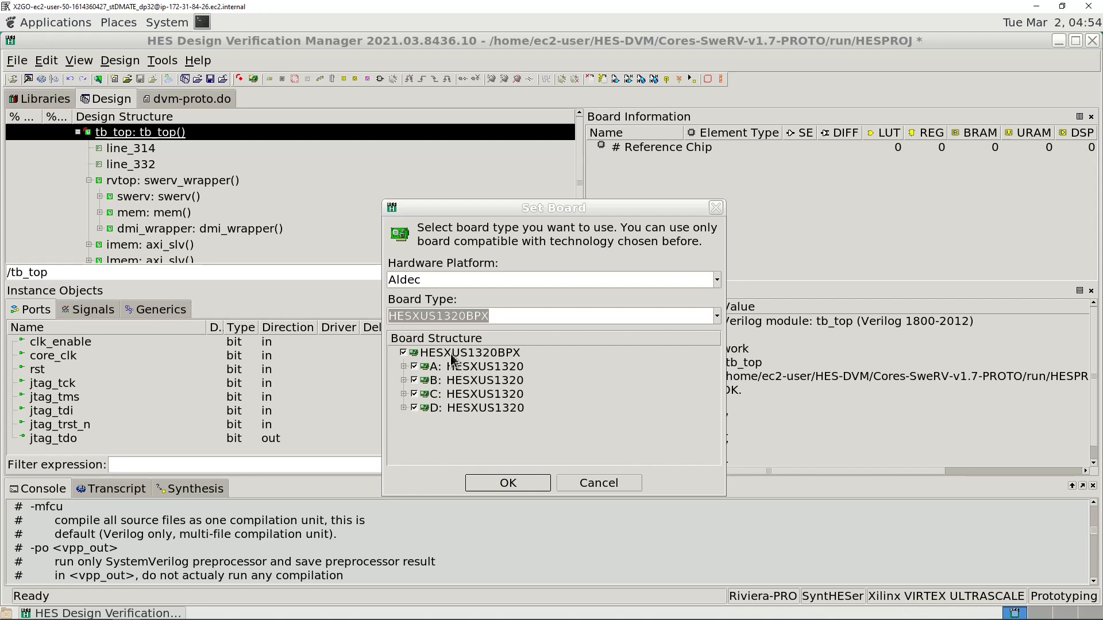
pyautogui.click(414, 408)
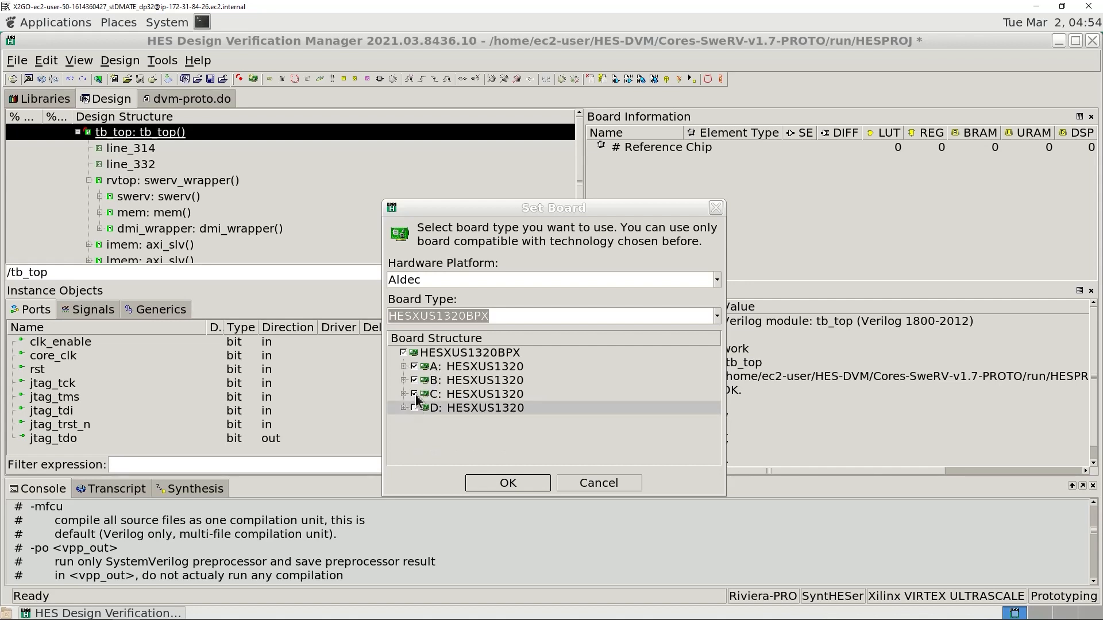
pyautogui.click(414, 394)
pyautogui.click(414, 381)
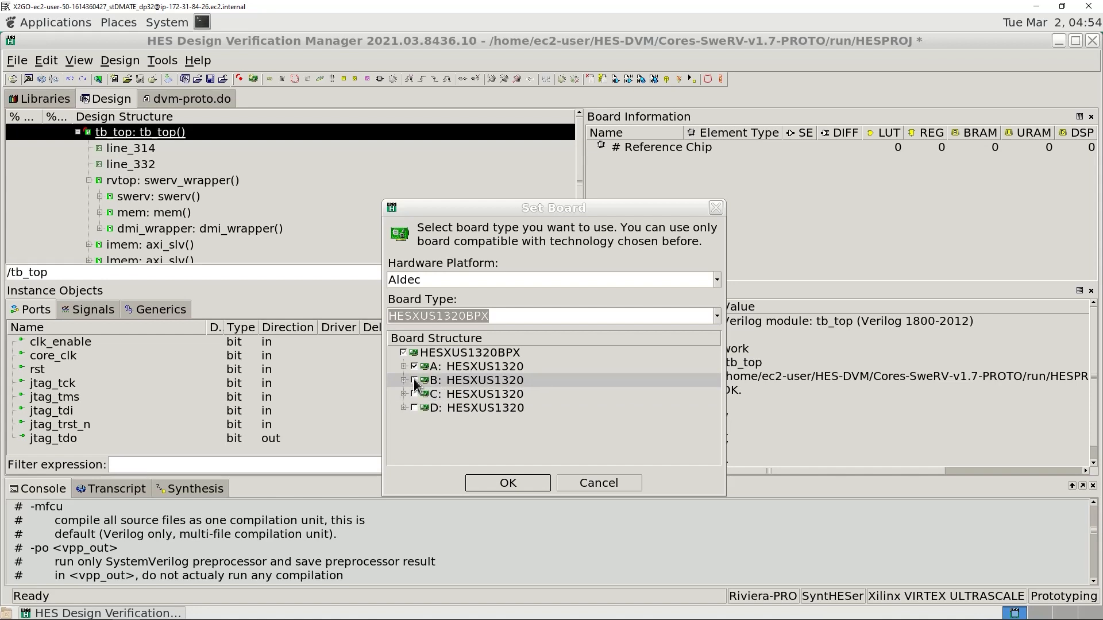
pyautogui.click(507, 483)
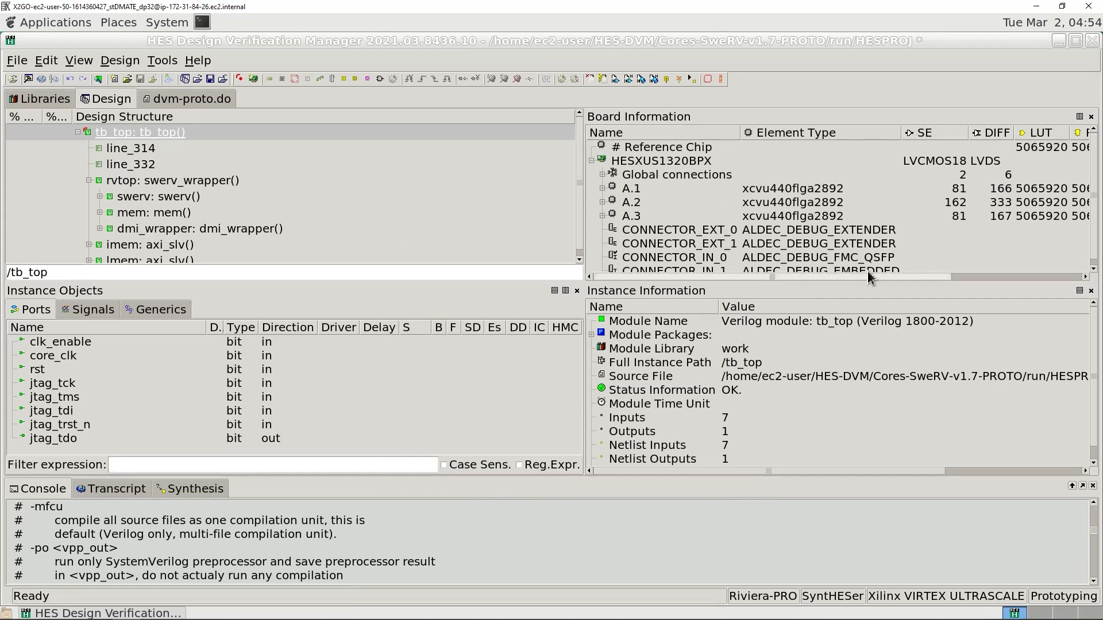
# Examine the element types, I/O and logic resources of FPGAs A.1 to A.3 in the board information.
pyautogui.moveTo(879, 277)
pyautogui.mouseDown()
pyautogui.moveTo(929, 278)
pyautogui.moveTo(866, 291)
pyautogui.mouseUp()
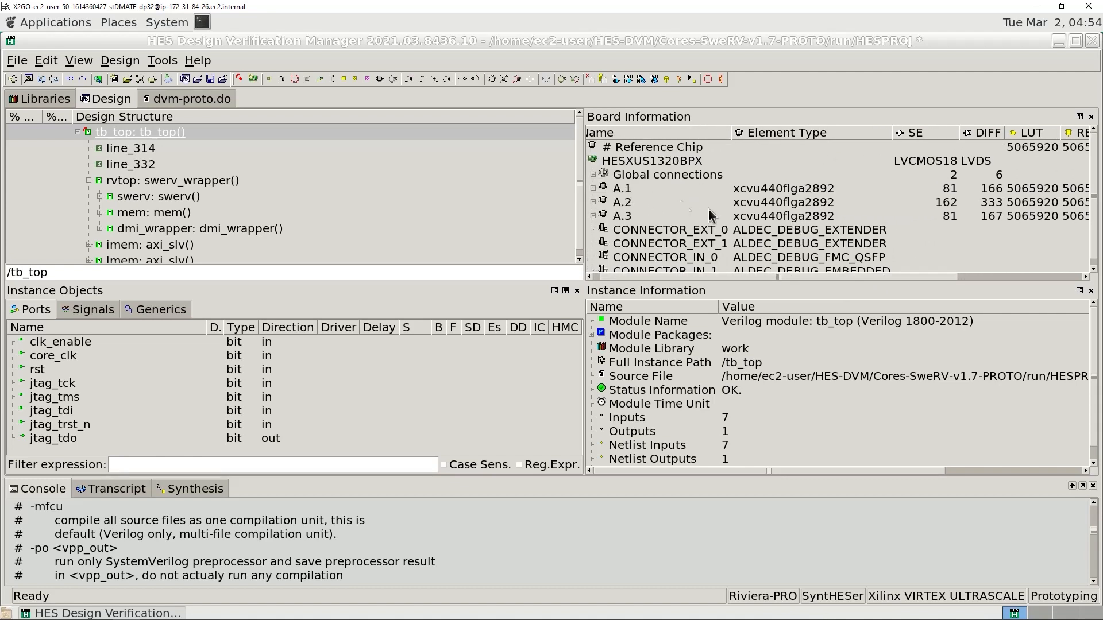
pyautogui.moveTo(913, 278); pyautogui.dragTo(974, 278)
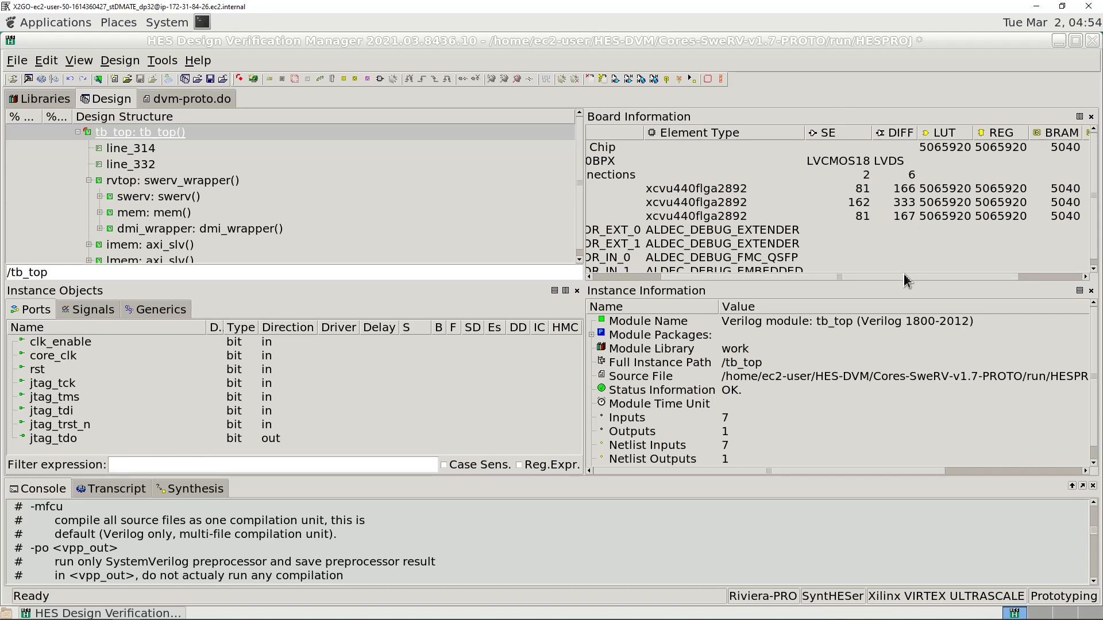
pyautogui.moveTo(919, 280); pyautogui.dragTo(792, 290)
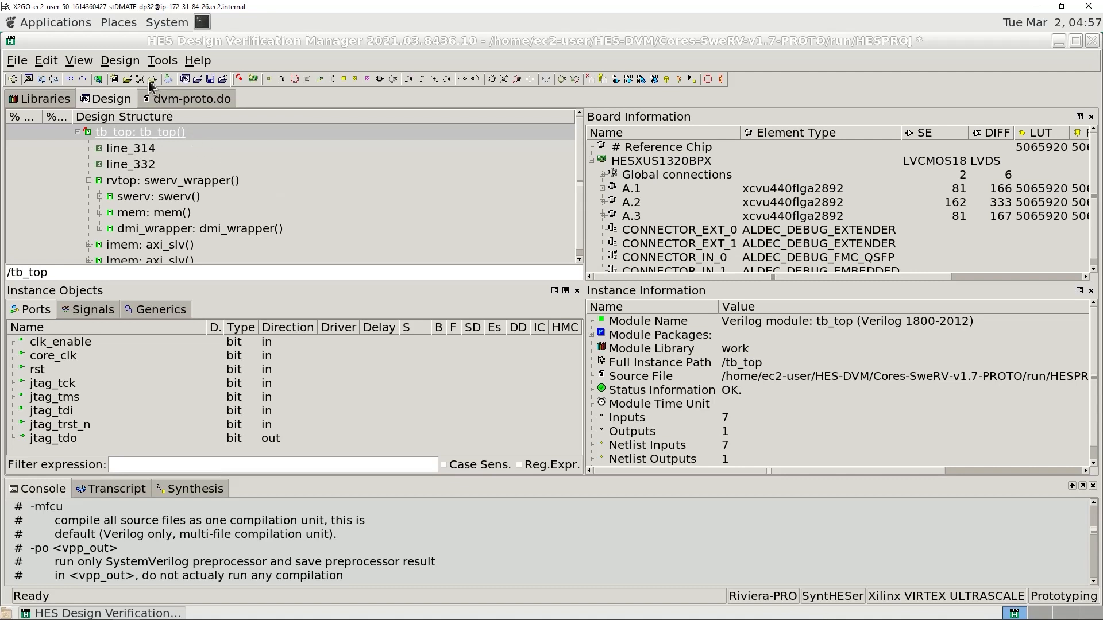
# Run synthesis and analysis on the tb_top design.
pyautogui.click(129, 64)
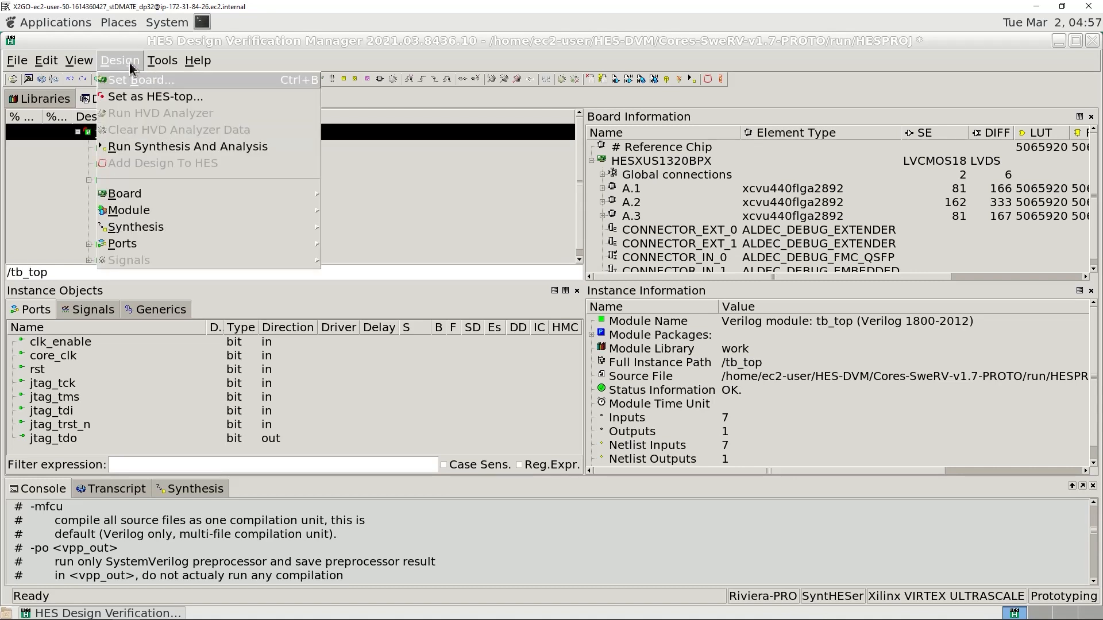
pyautogui.click(180, 153)
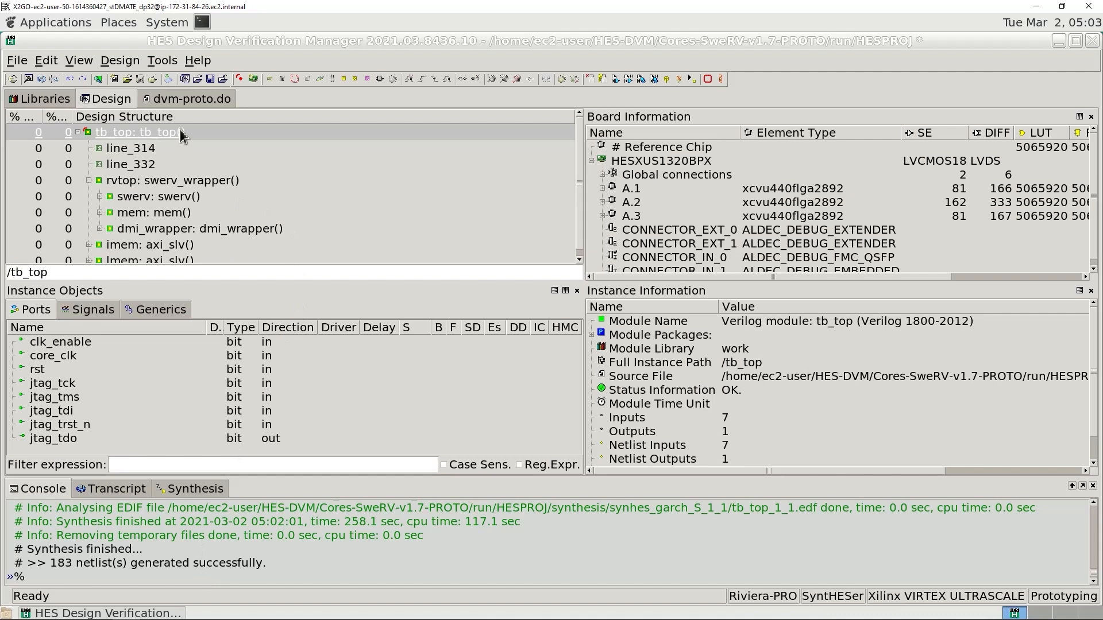
# Add the synthesized tb_top design to HES and open the list of its clocks.
pyautogui.click(129, 63)
pyautogui.click(162, 164)
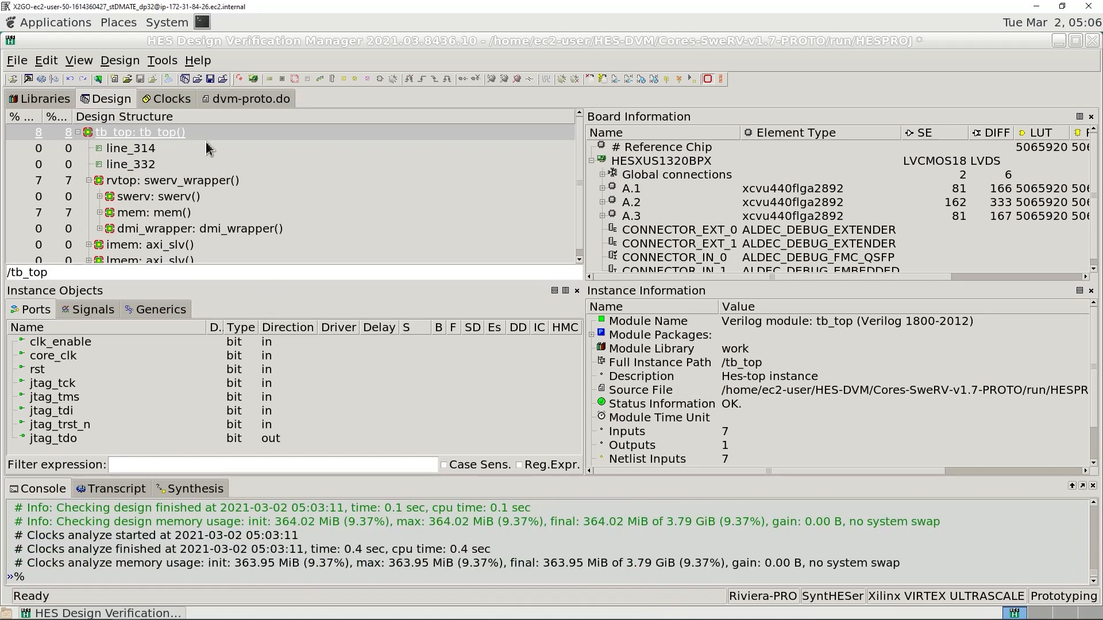
pyautogui.click(171, 103)
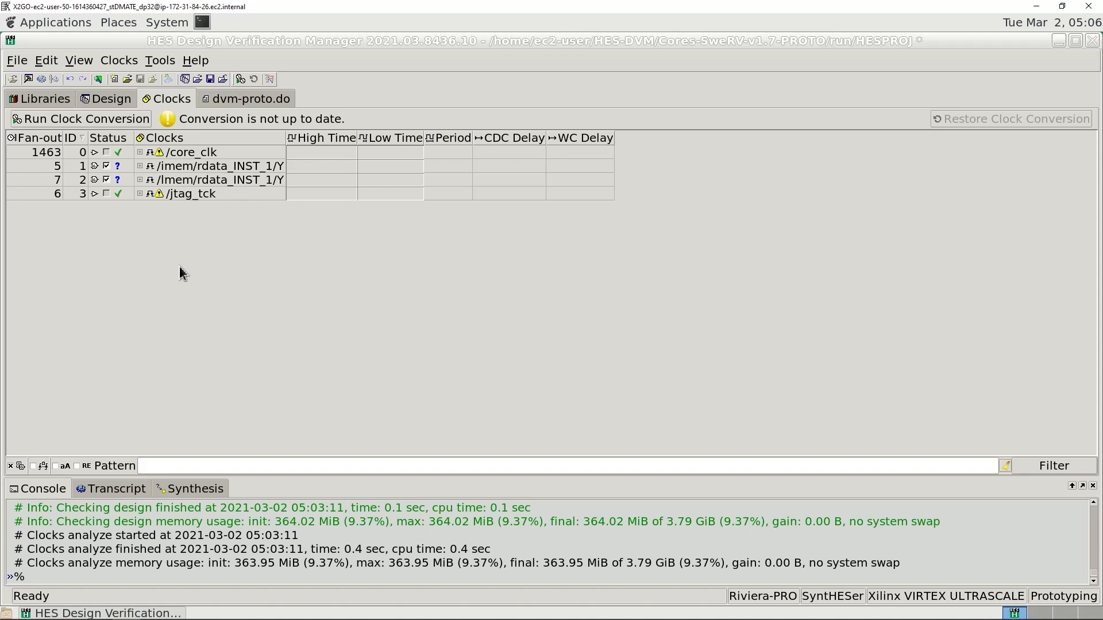
# Run the clock conversion and set the high time of the core_clk clock to 20 ns.
pyautogui.click(89, 124)
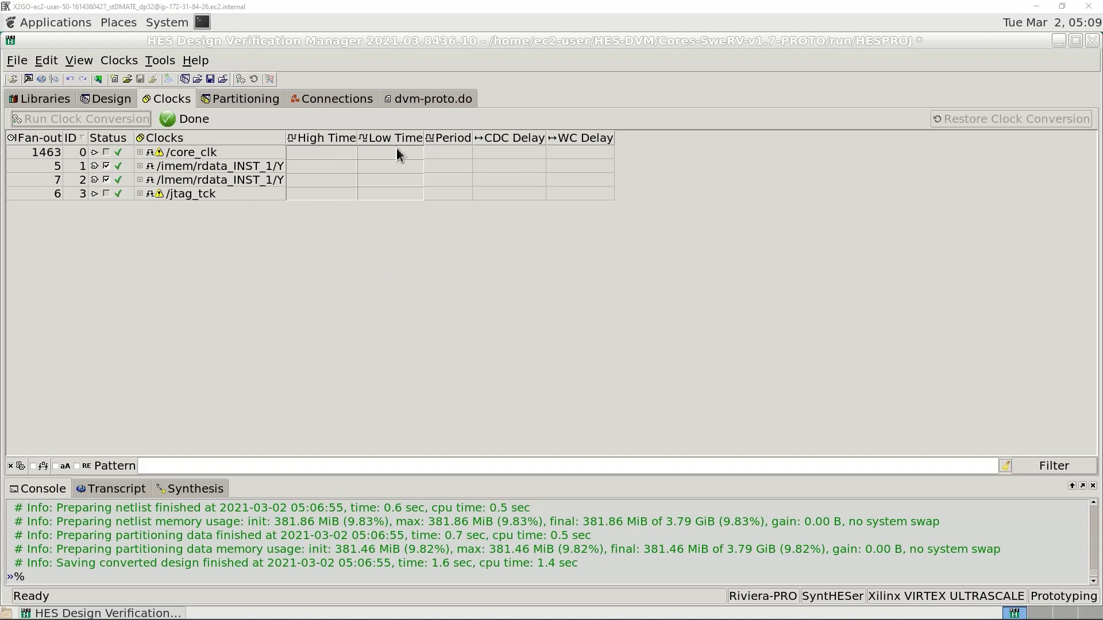
pyautogui.doubleClick(320, 152)
pyautogui.write('20')
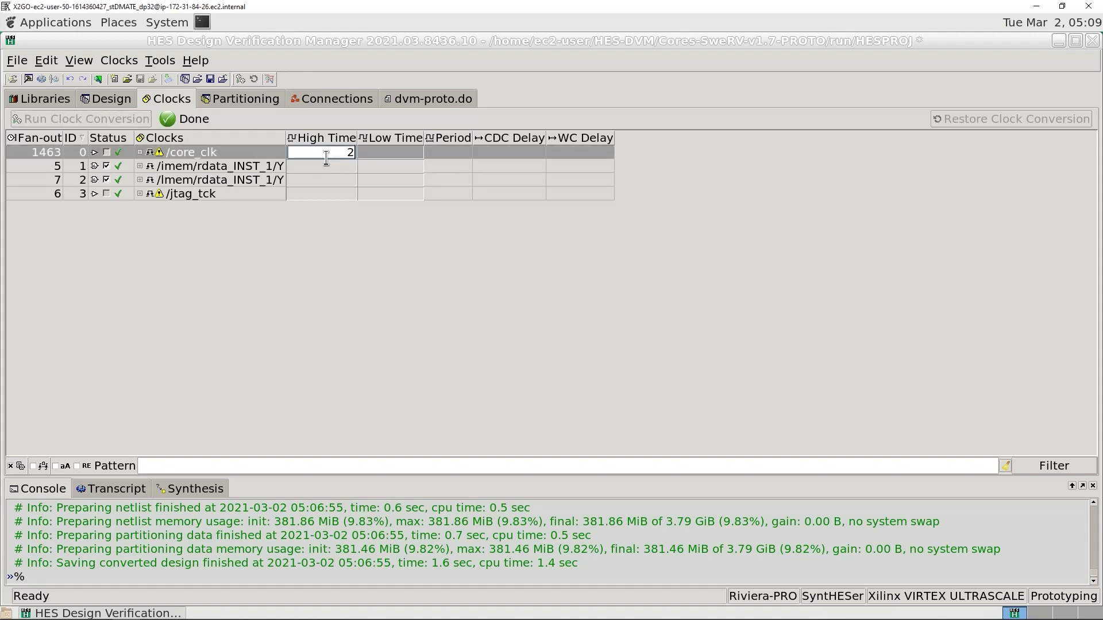
pyautogui.press('Return')
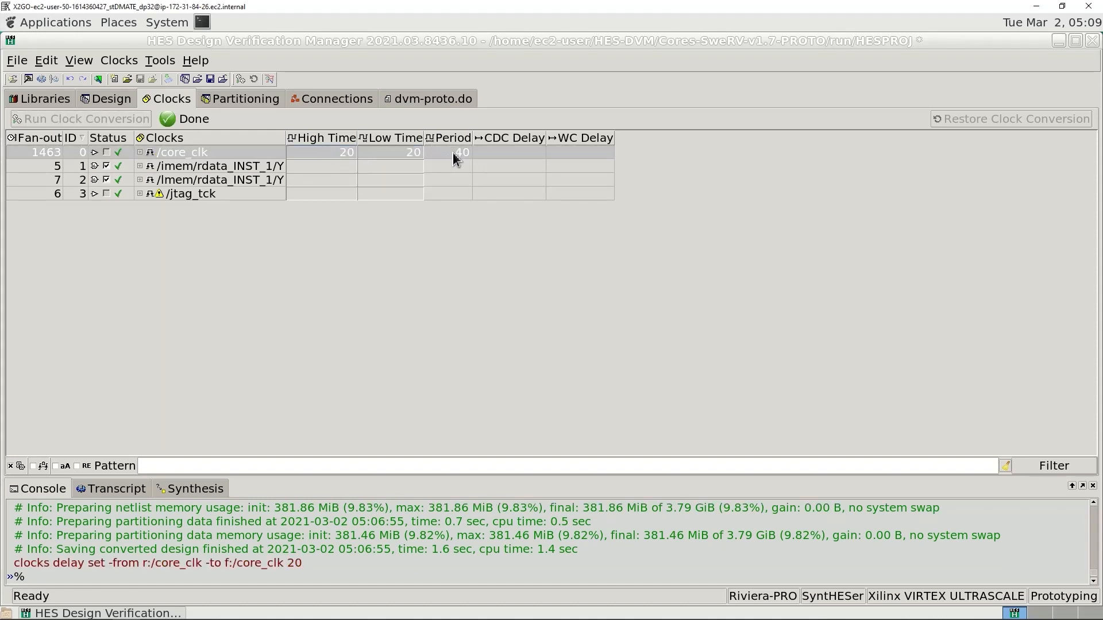
# Set the high time to 40 ns for the imem and lmem rdata_INST_1/Y clocks and 100 ns for jtag_tck.
pyautogui.doubleClick(332, 167)
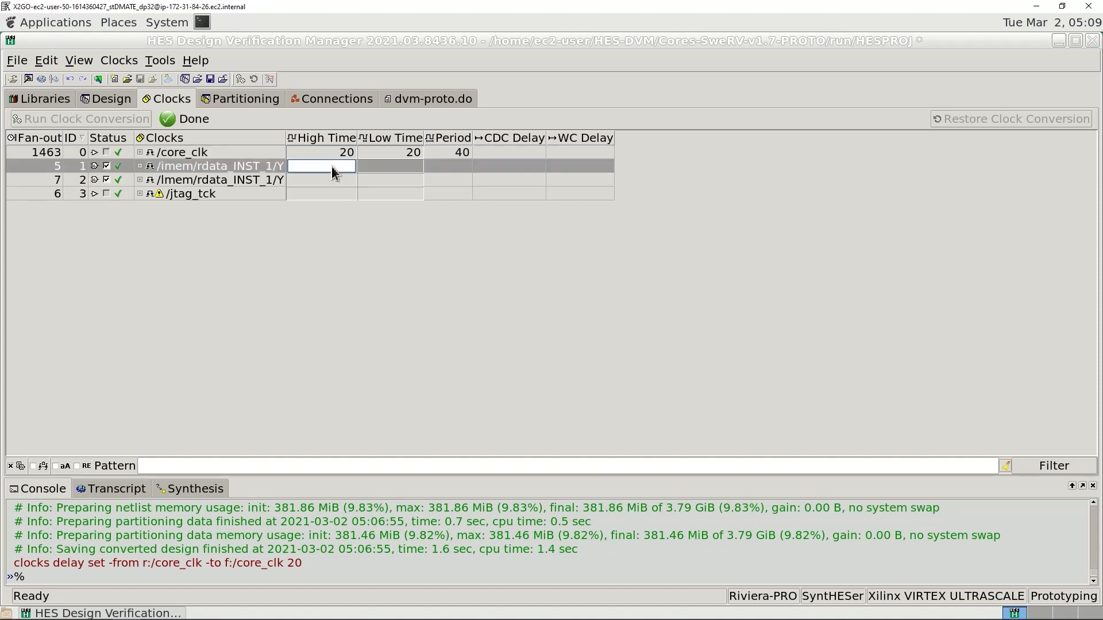
pyautogui.write('40')
pyautogui.press('Return')
pyautogui.doubleClick(320, 181)
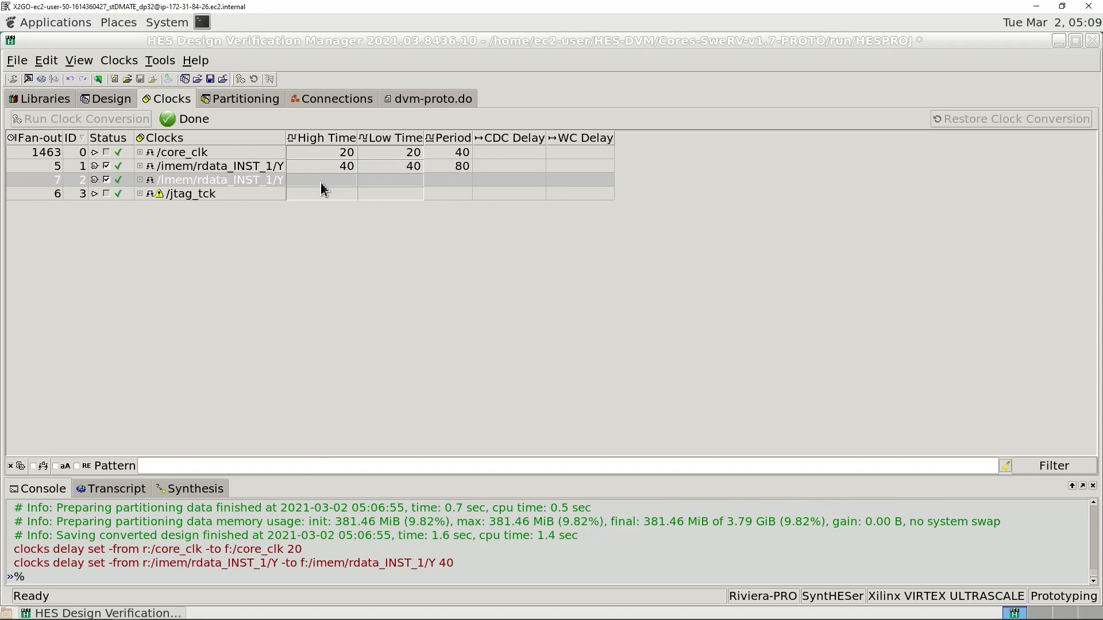
pyautogui.write('40')
pyautogui.press('Return')
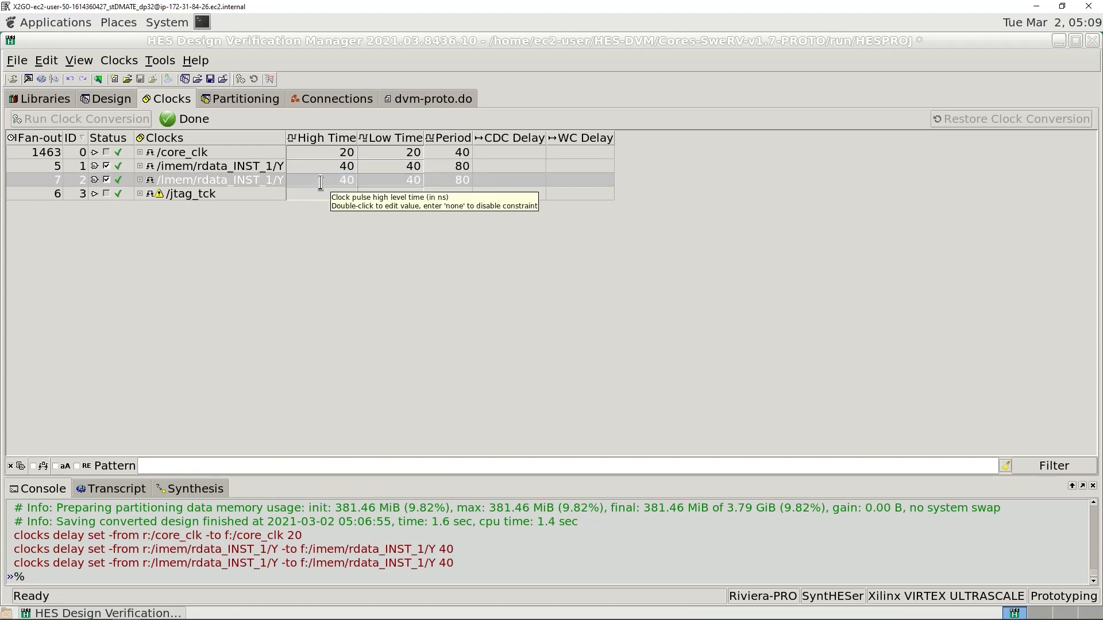
pyautogui.doubleClick(314, 193)
pyautogui.write('100')
pyautogui.press('Return')
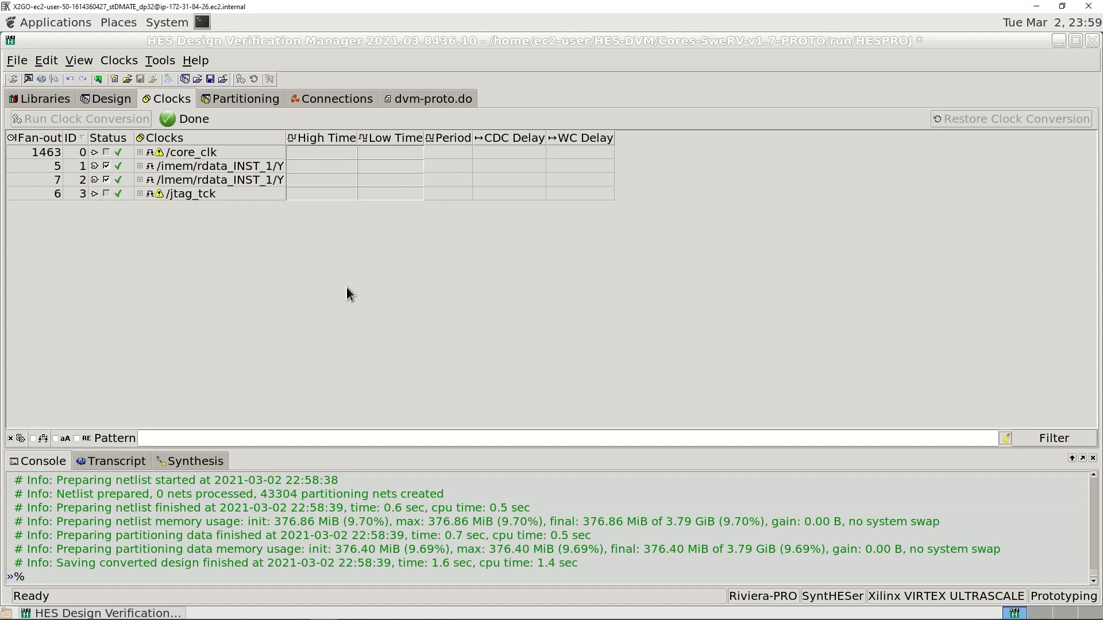
# Move the rvtop instance of the design into a new partition named P1.
pyautogui.click(246, 101)
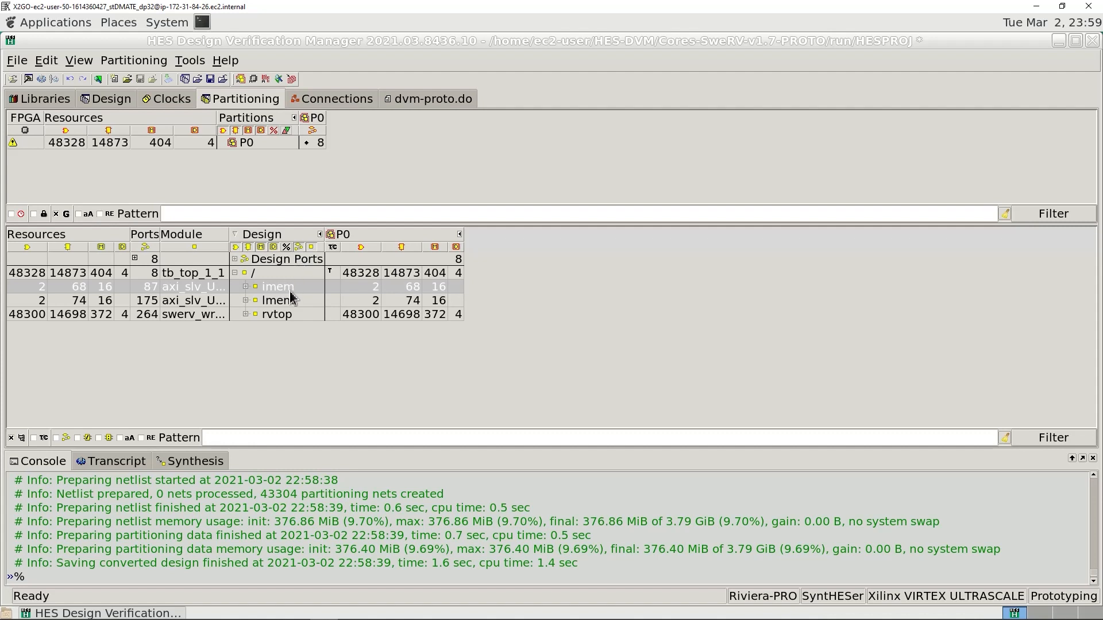
pyautogui.click(246, 286)
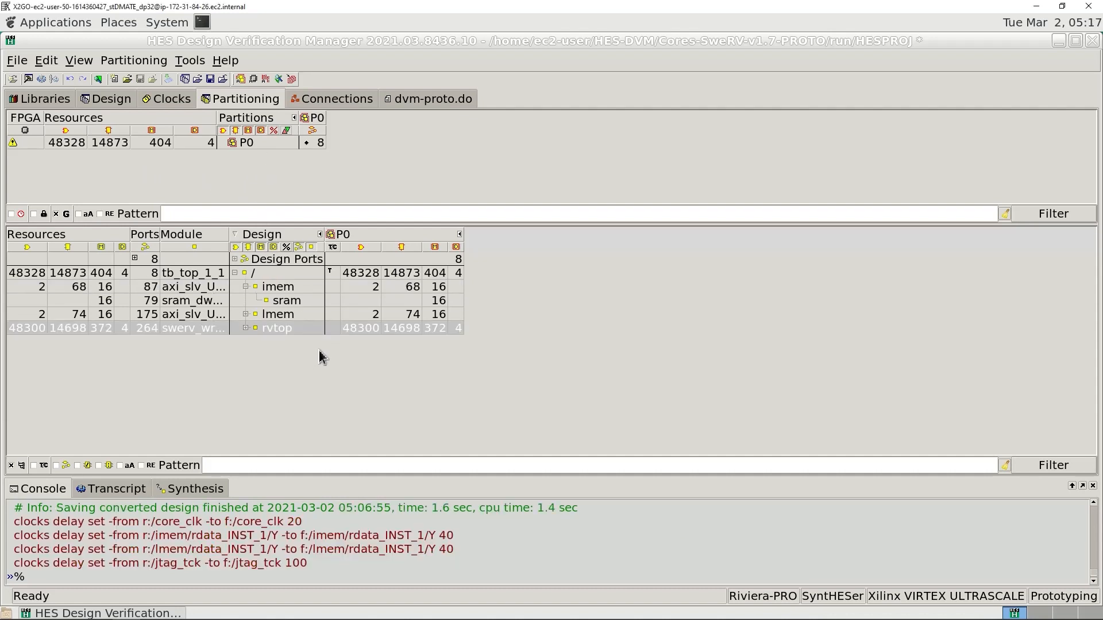
pyautogui.rightClick(287, 336)
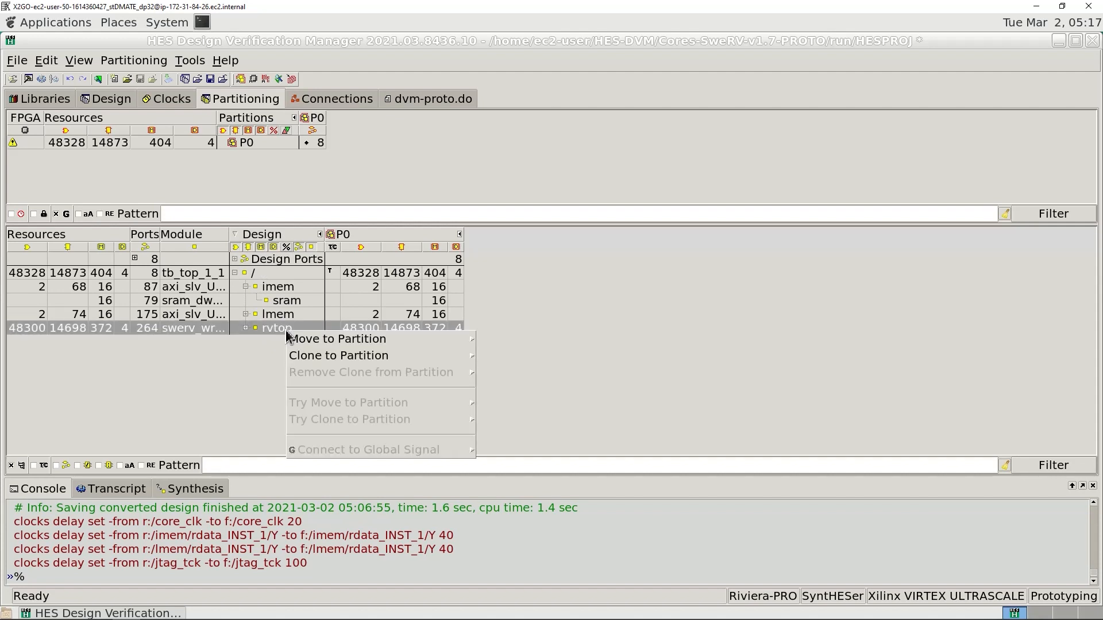
pyautogui.click(505, 344)
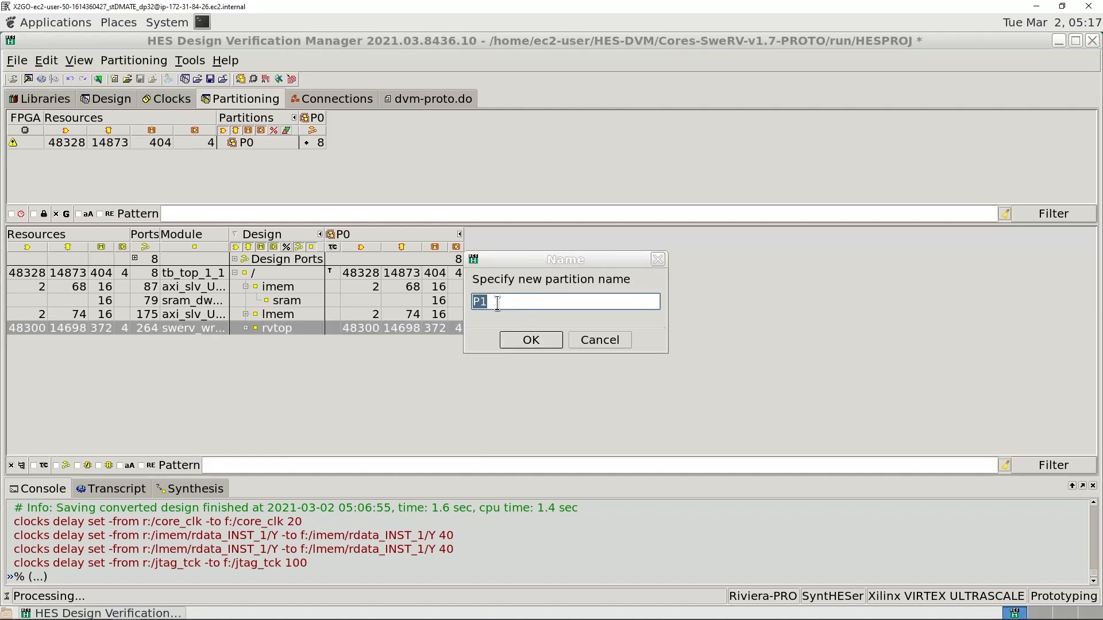
pyautogui.click(532, 340)
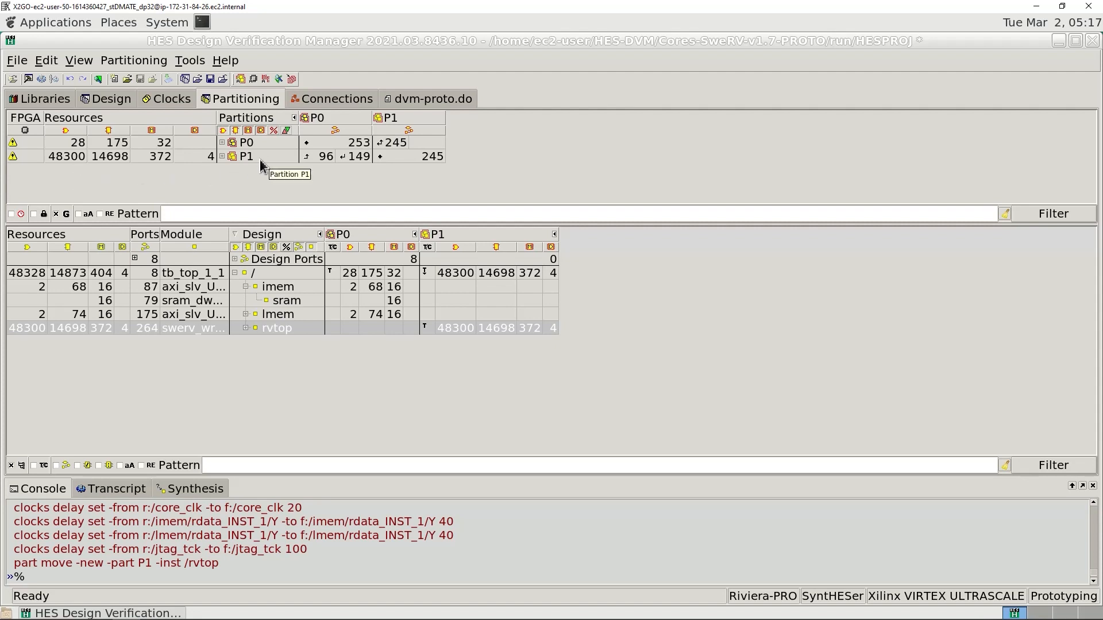
pyautogui.moveTo(325, 162)
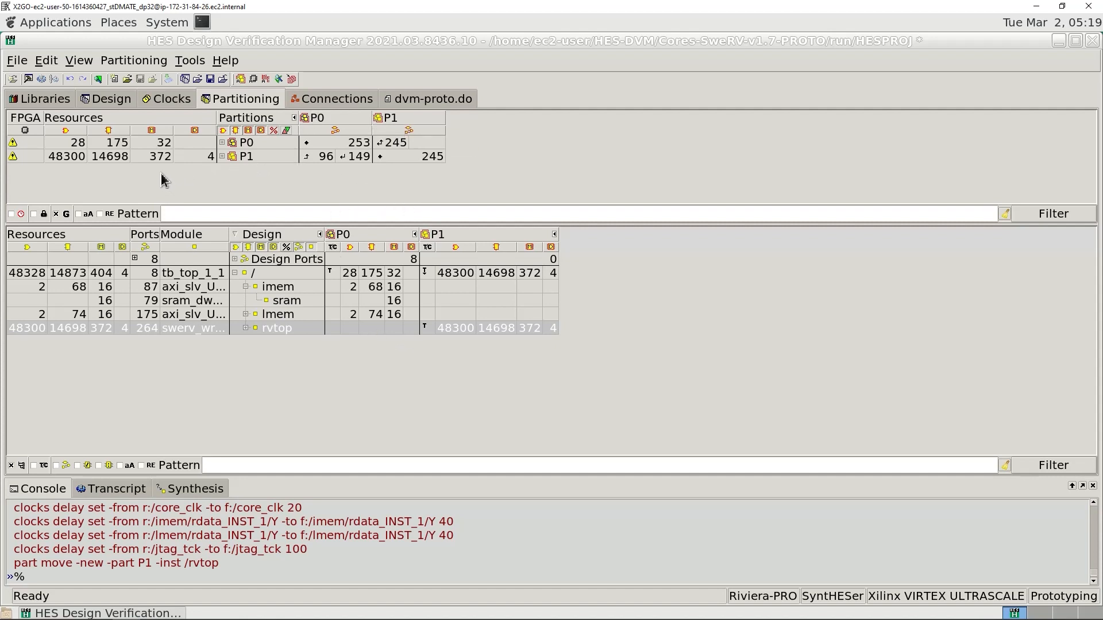
# Assign partition P0 to FPGA chip 1 of board A.
pyautogui.click(24, 144)
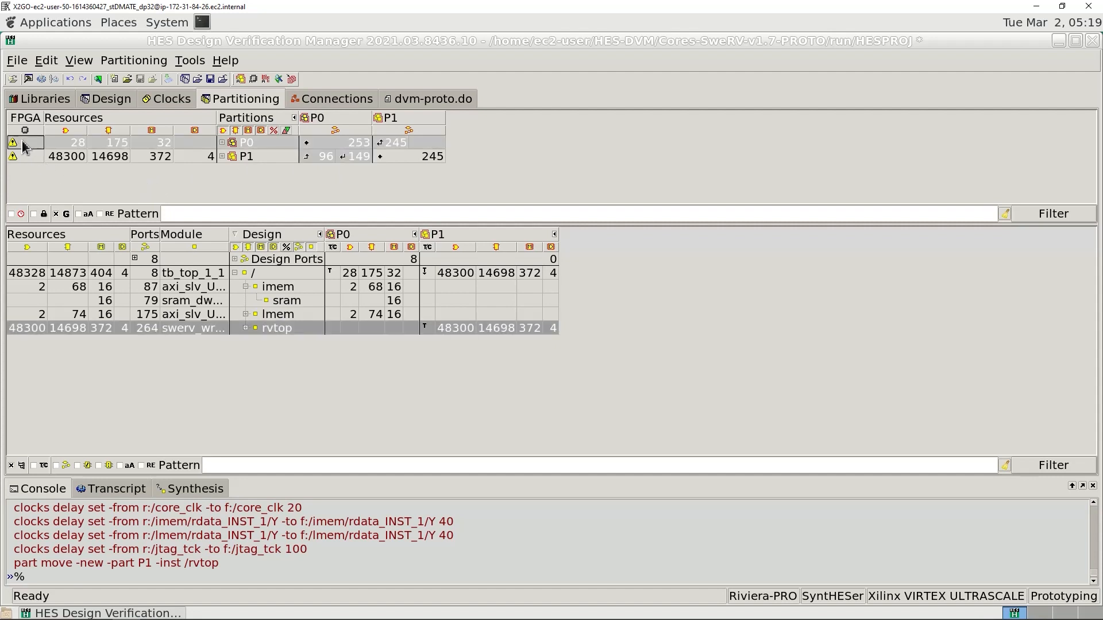
pyautogui.rightClick(24, 145)
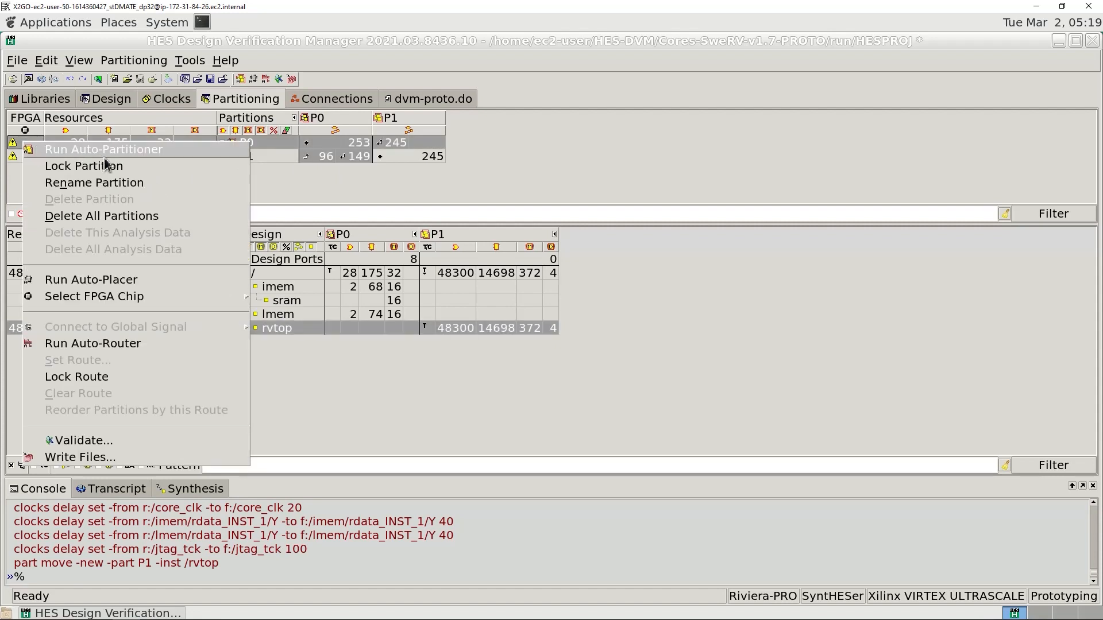
pyautogui.moveTo(130, 297)
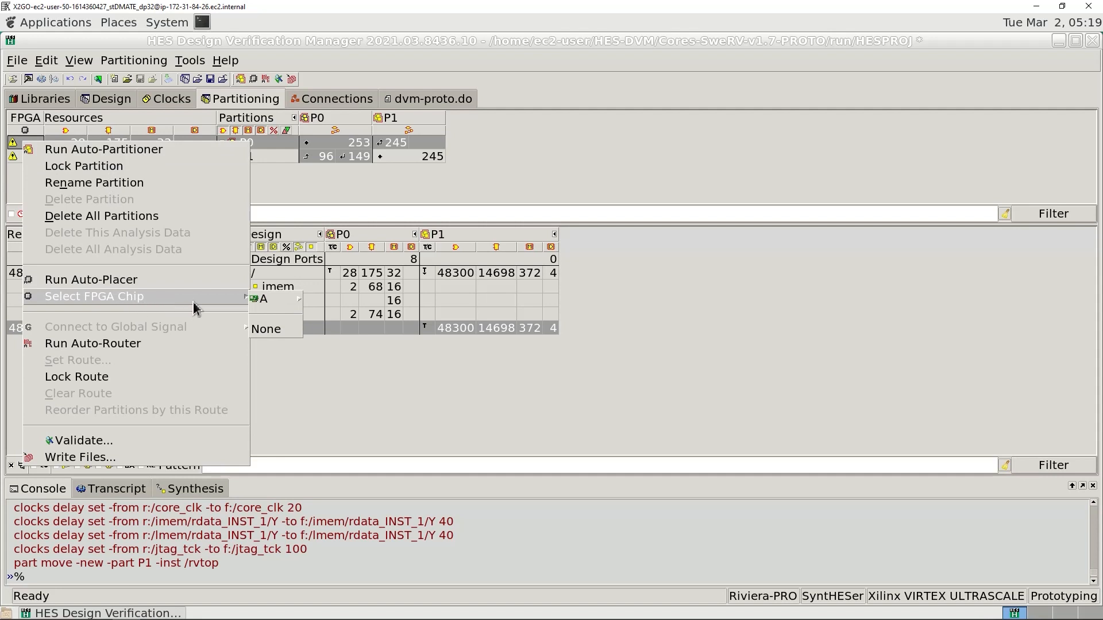
pyautogui.moveTo(280, 308)
pyautogui.click(324, 304)
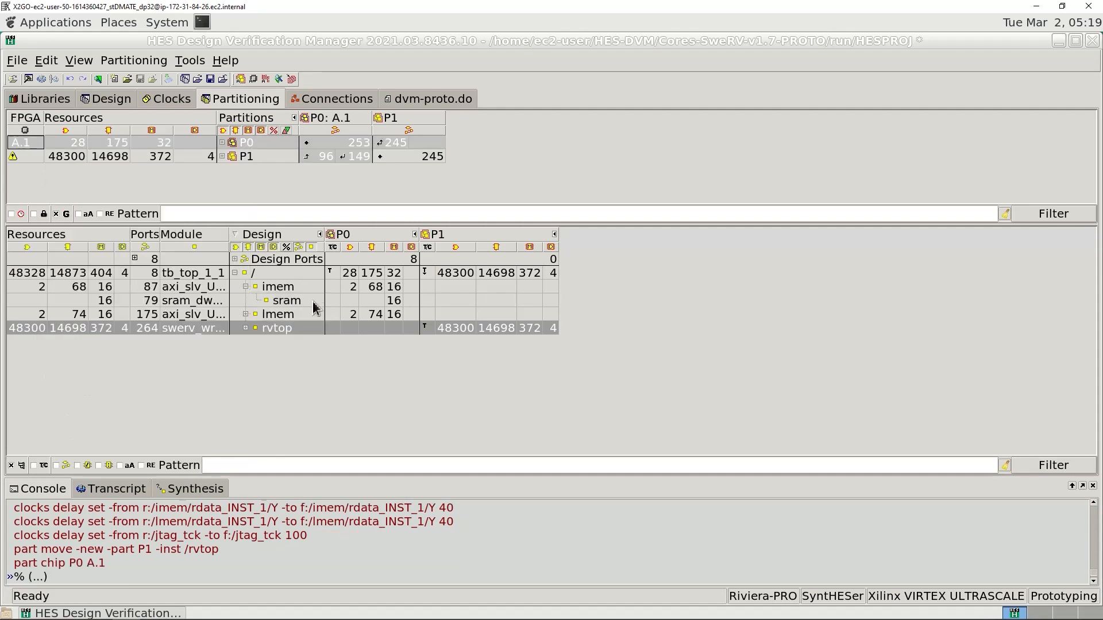
# Assign partition P1 to FPGA chip 2 of board A.
pyautogui.rightClick(25, 161)
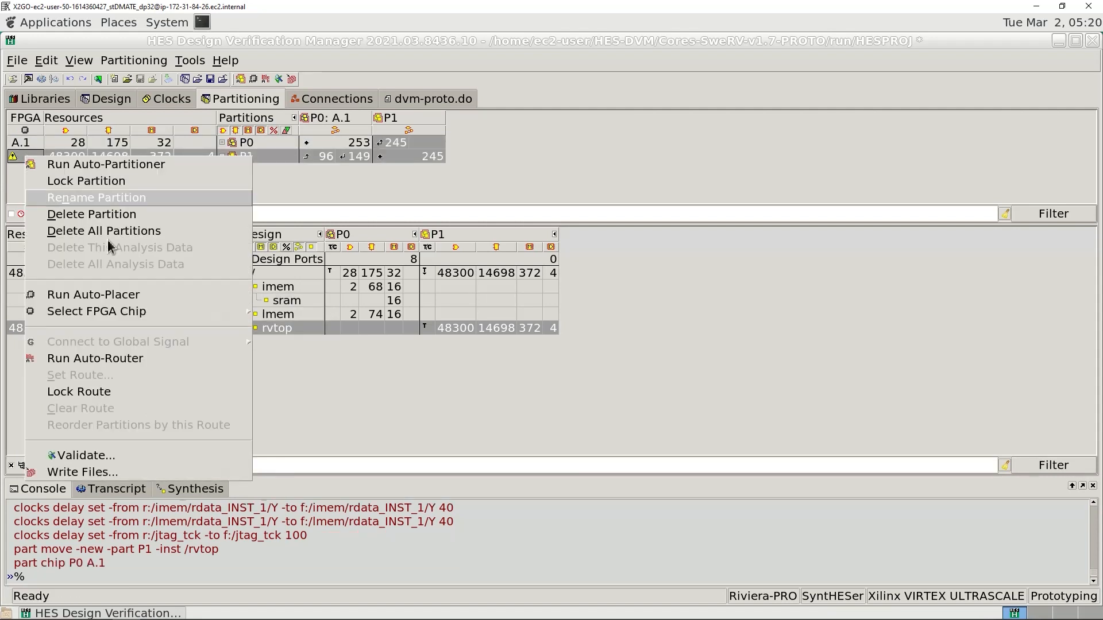
pyautogui.moveTo(170, 317)
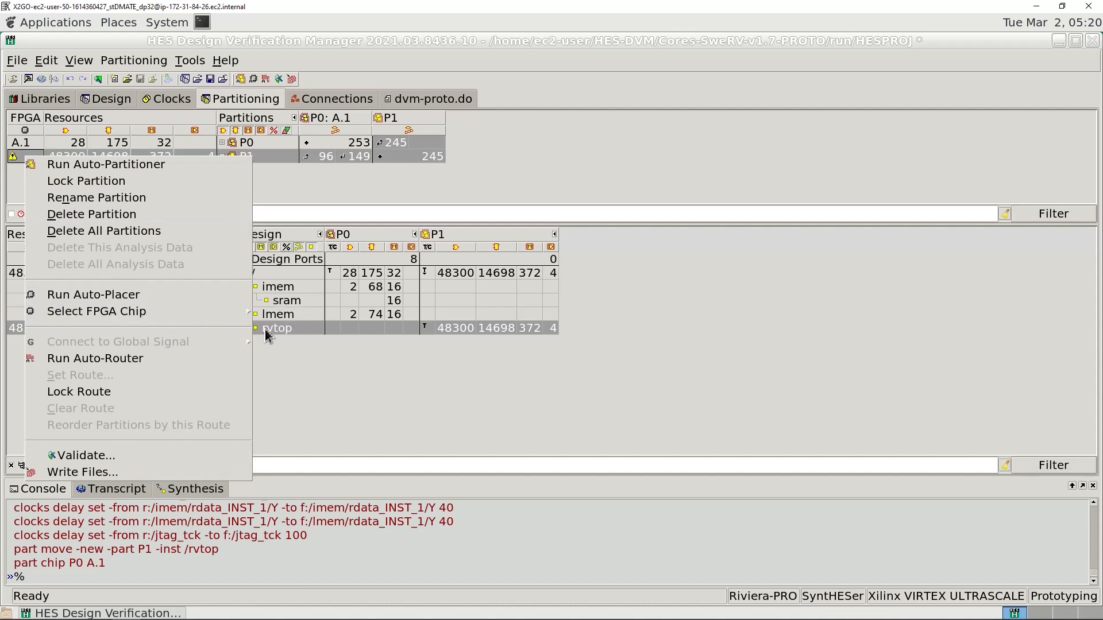
pyautogui.moveTo(273, 315)
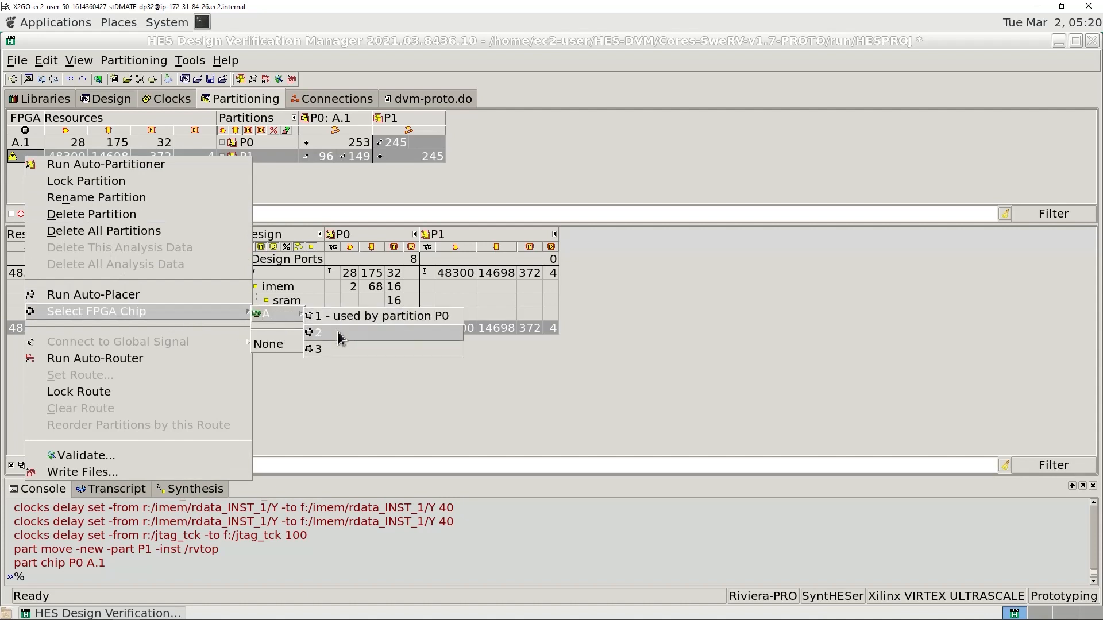
pyautogui.click(335, 333)
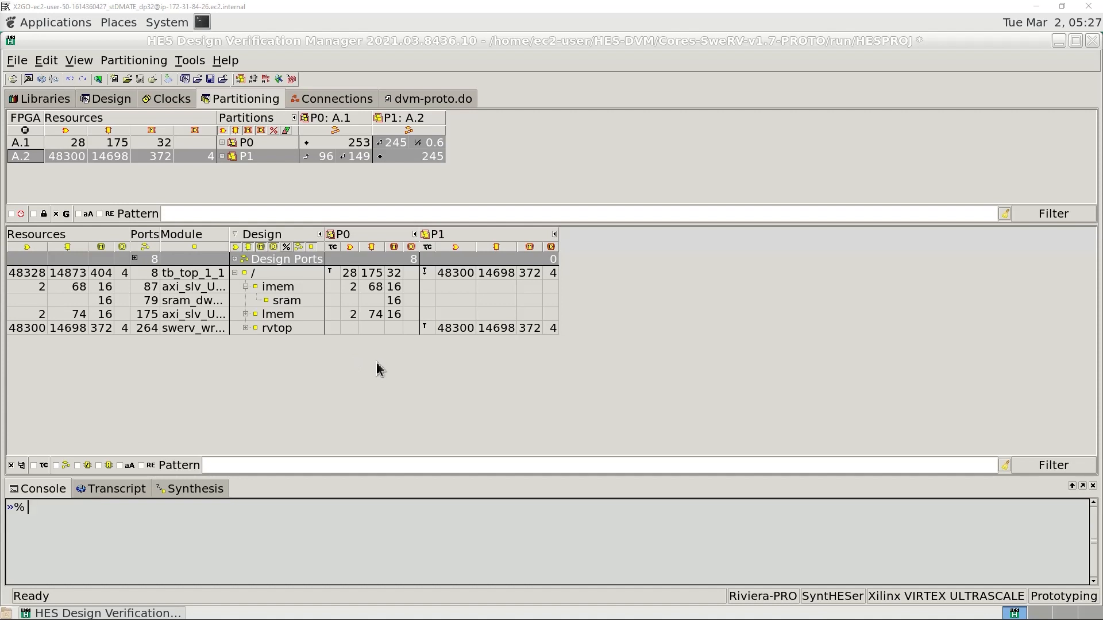
# Connect the core_clk design port to the 200 MHz global signal clk0_FPGA.
pyautogui.click(235, 259)
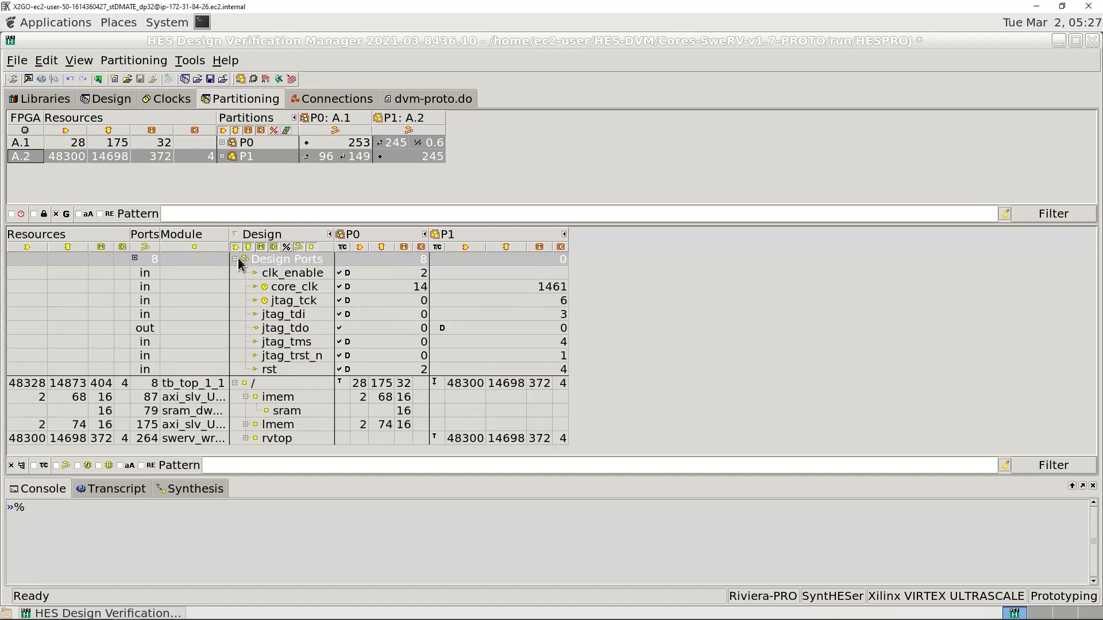
pyautogui.click(296, 287)
pyautogui.rightClick(296, 288)
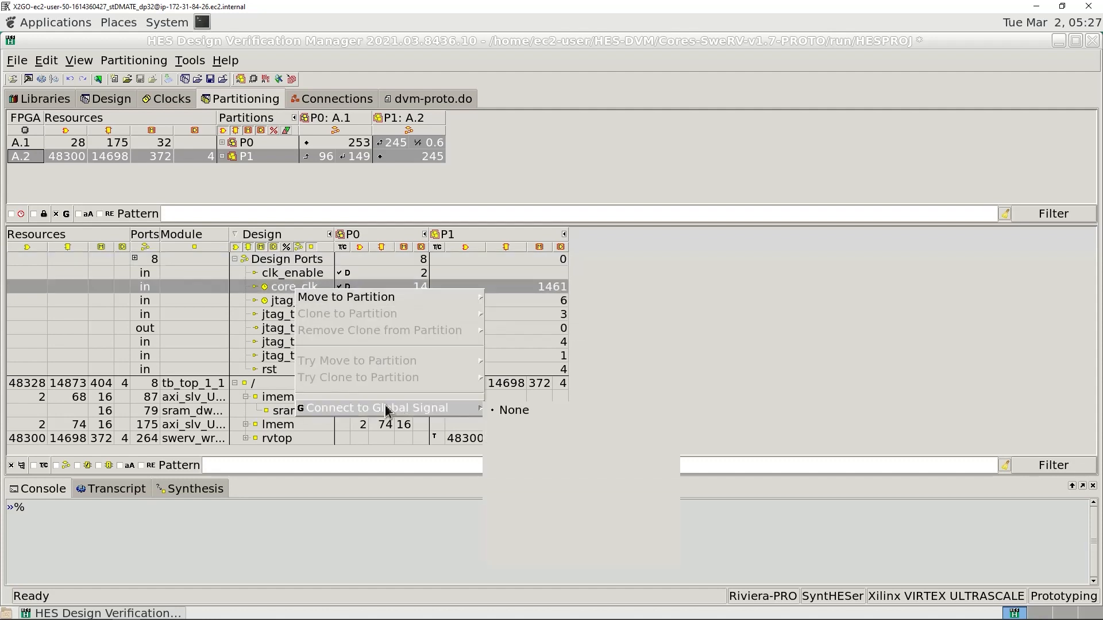
pyautogui.moveTo(396, 409)
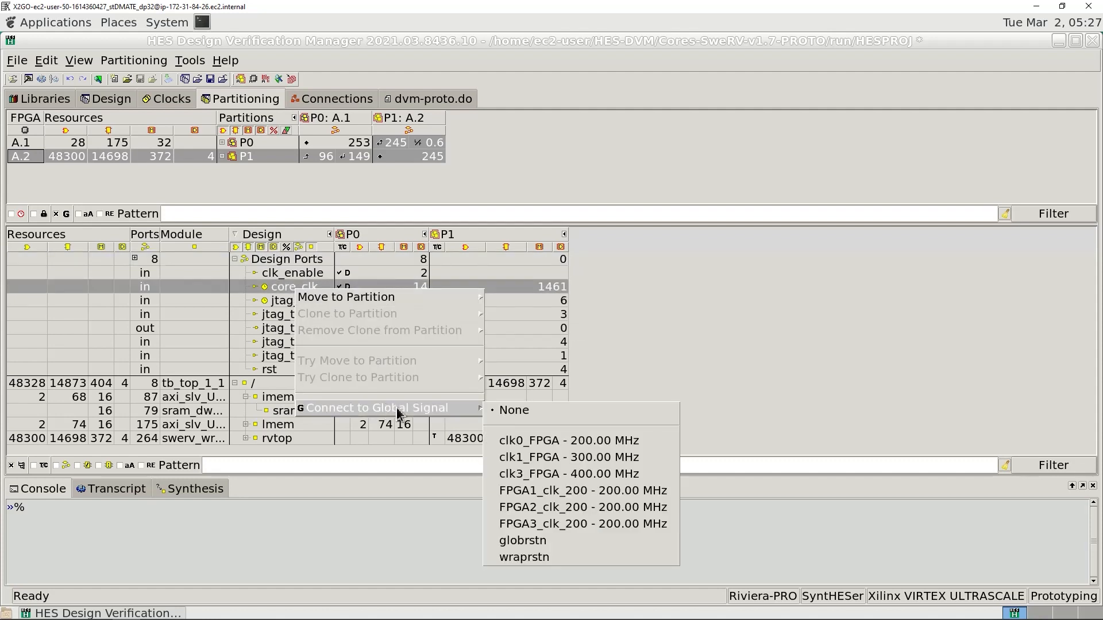
pyautogui.click(563, 441)
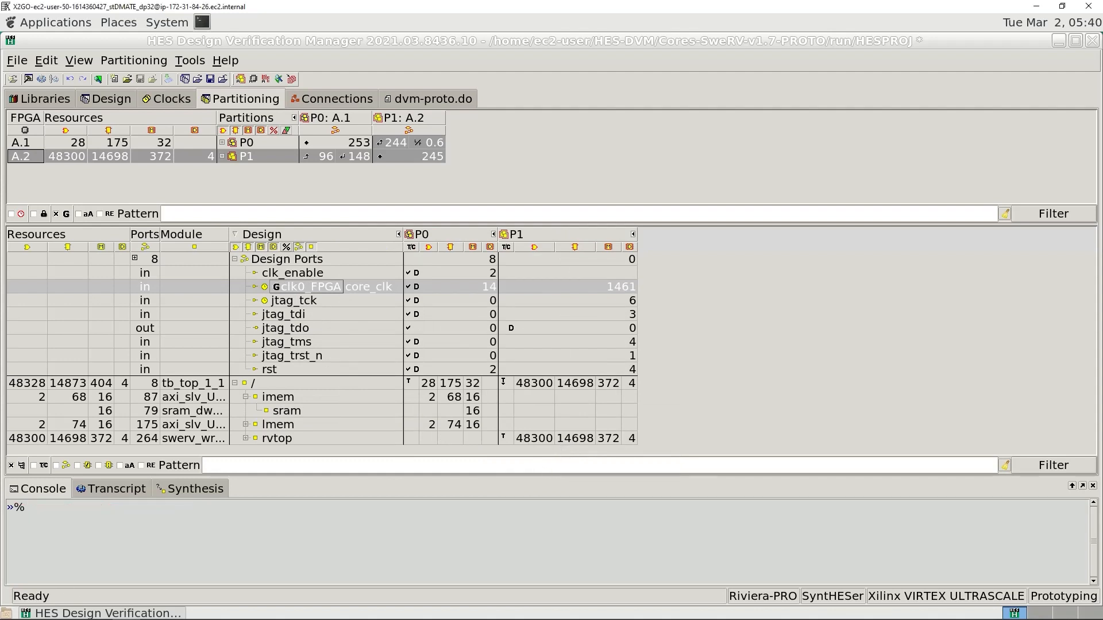
# Auto-connect the signals between the partitions and auto-assign their pins.
pyautogui.click(325, 99)
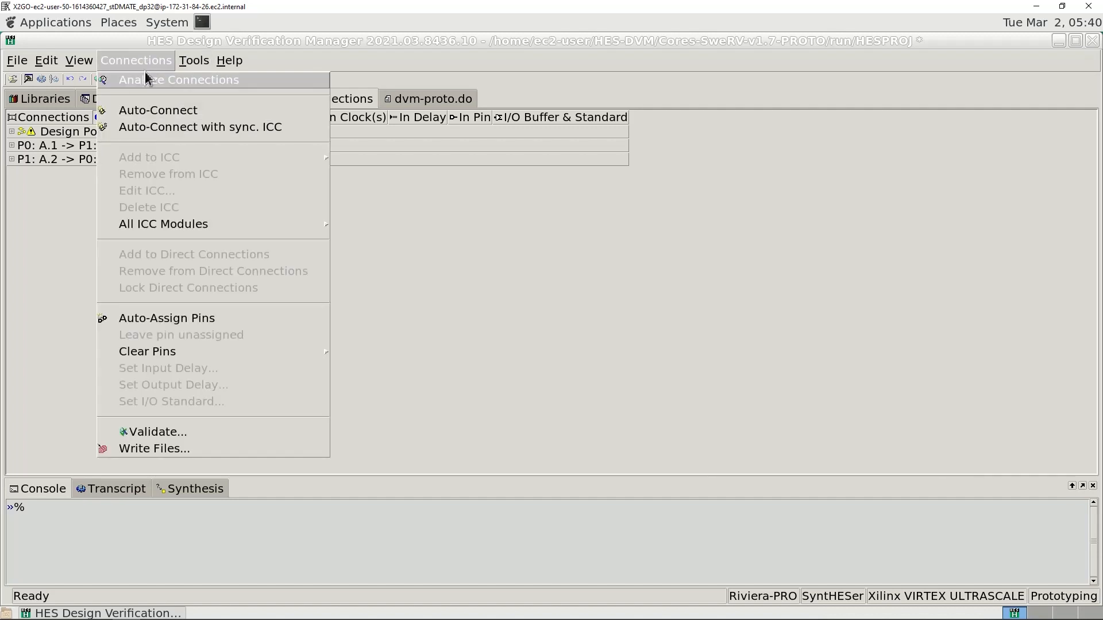
pyautogui.click(162, 111)
pyautogui.click(138, 62)
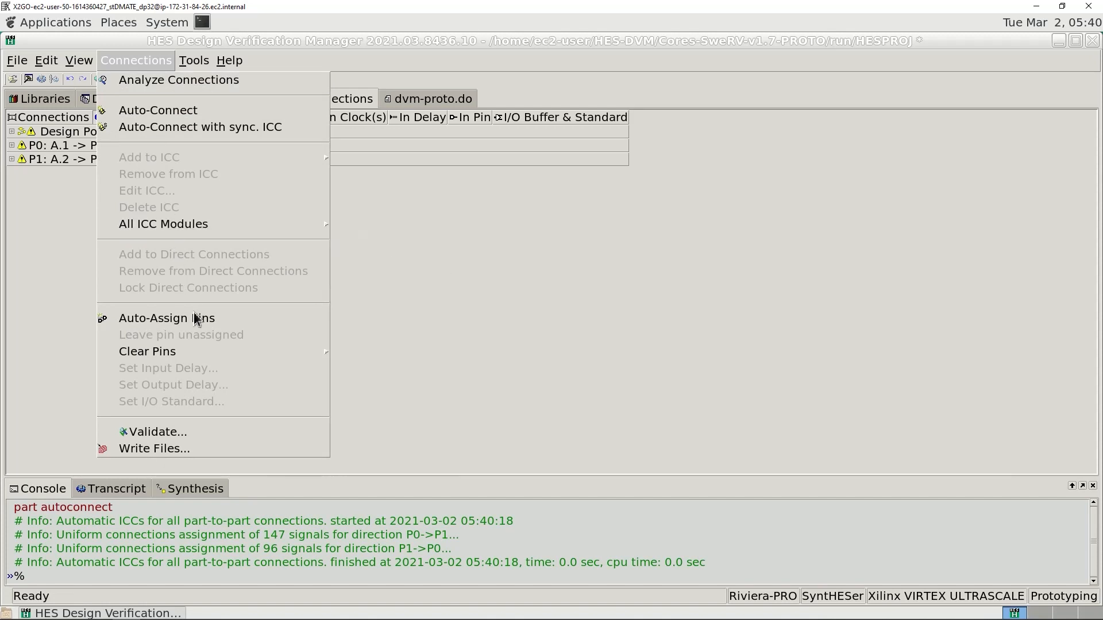
pyautogui.click(213, 319)
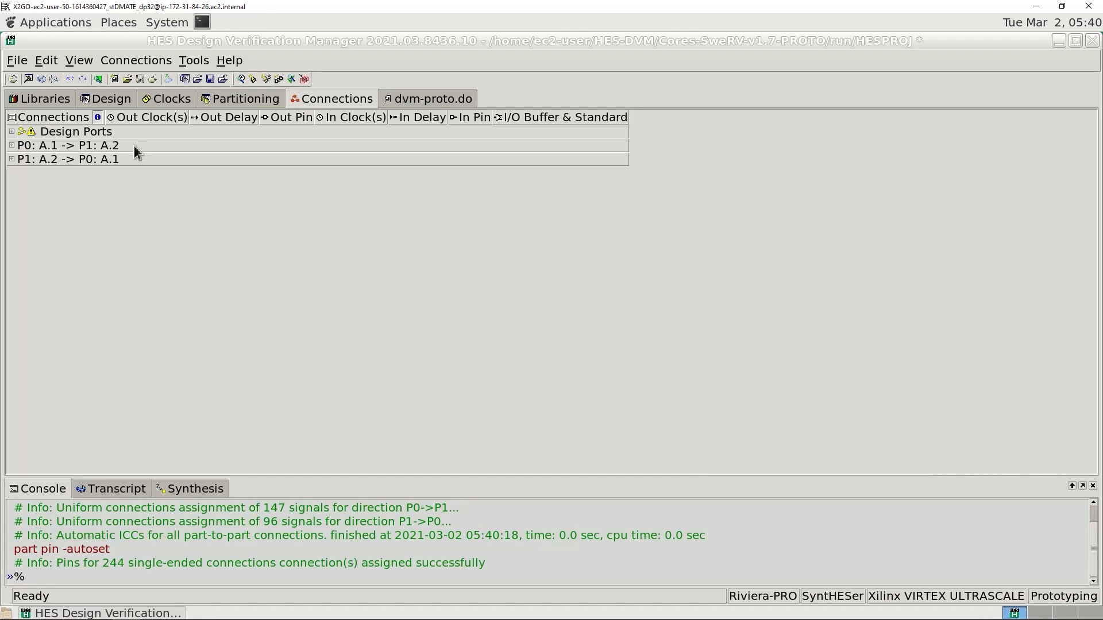
# Assign input pin M54 to the clk_enable design port of partition P0.
pyautogui.click(12, 131)
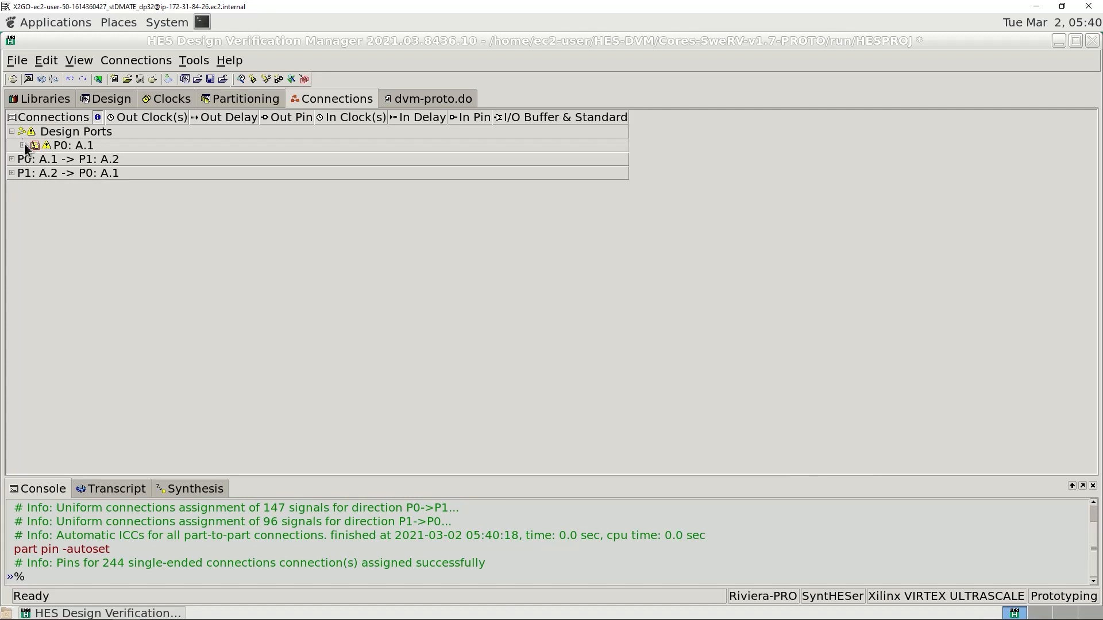
pyautogui.click(24, 145)
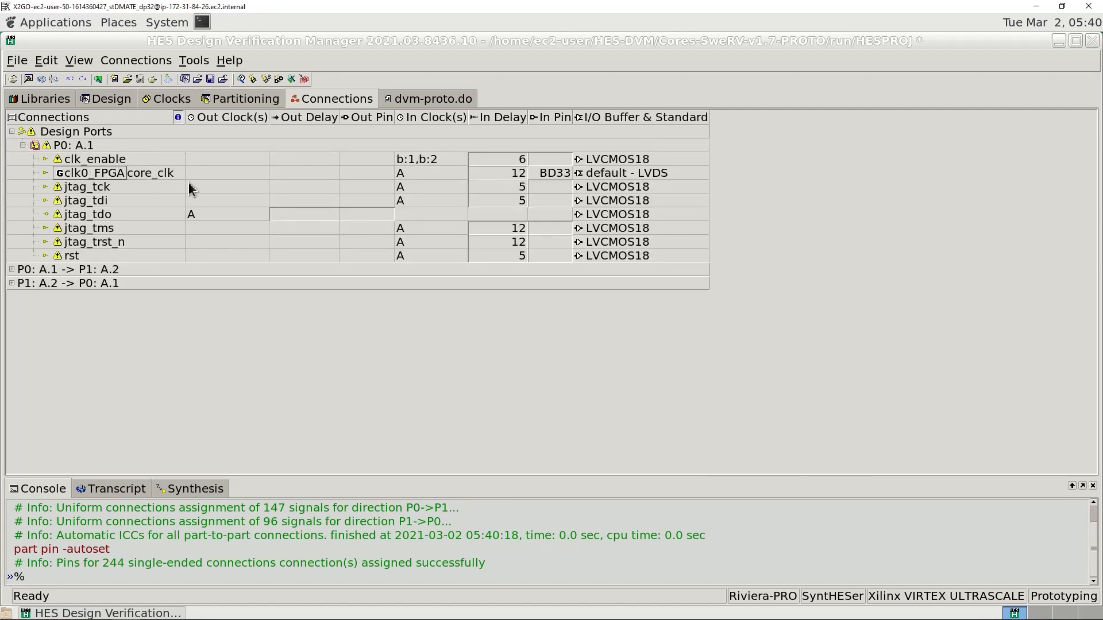
pyautogui.doubleClick(554, 162)
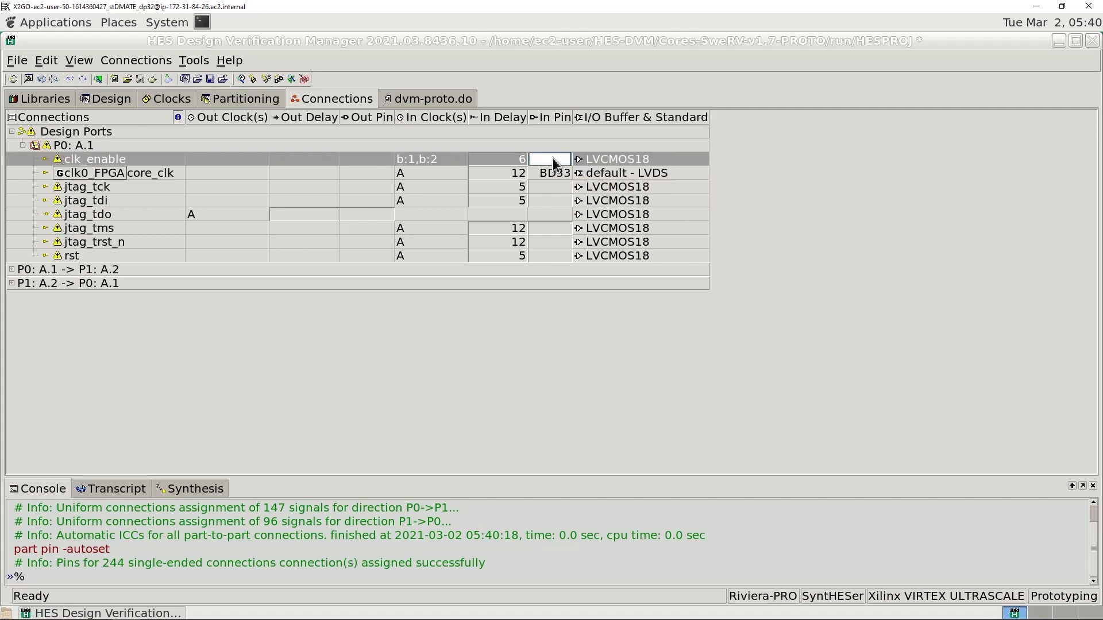
pyautogui.write('M54')
pyautogui.press('Return')
# Assign input pin M52 to the jtag_tck design port after trying M53.
pyautogui.doubleClick(553, 189)
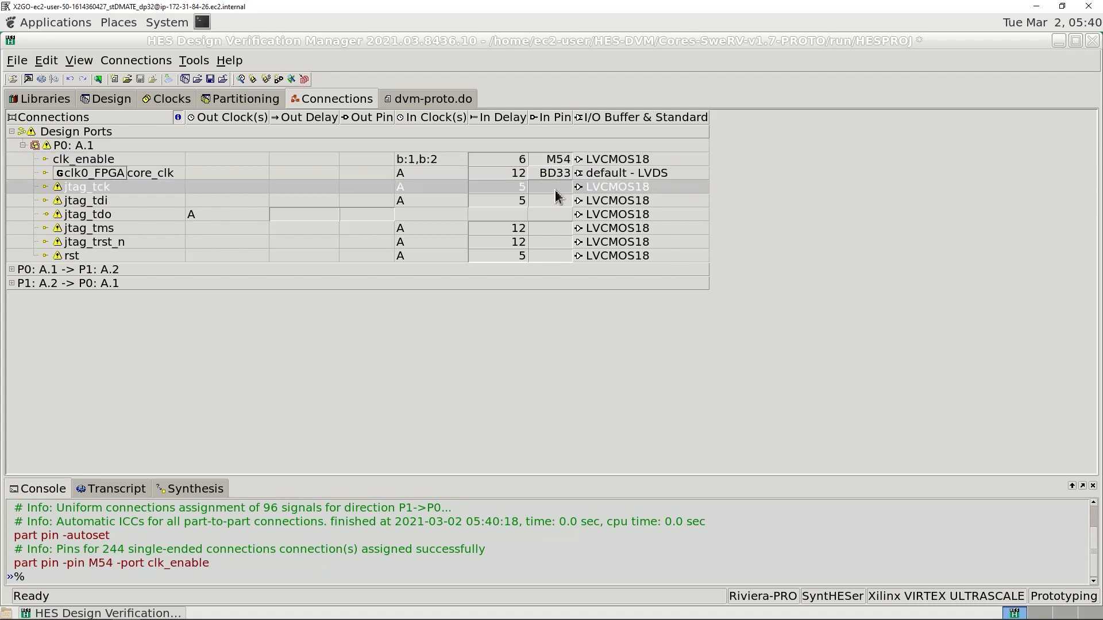
pyautogui.write('M53')
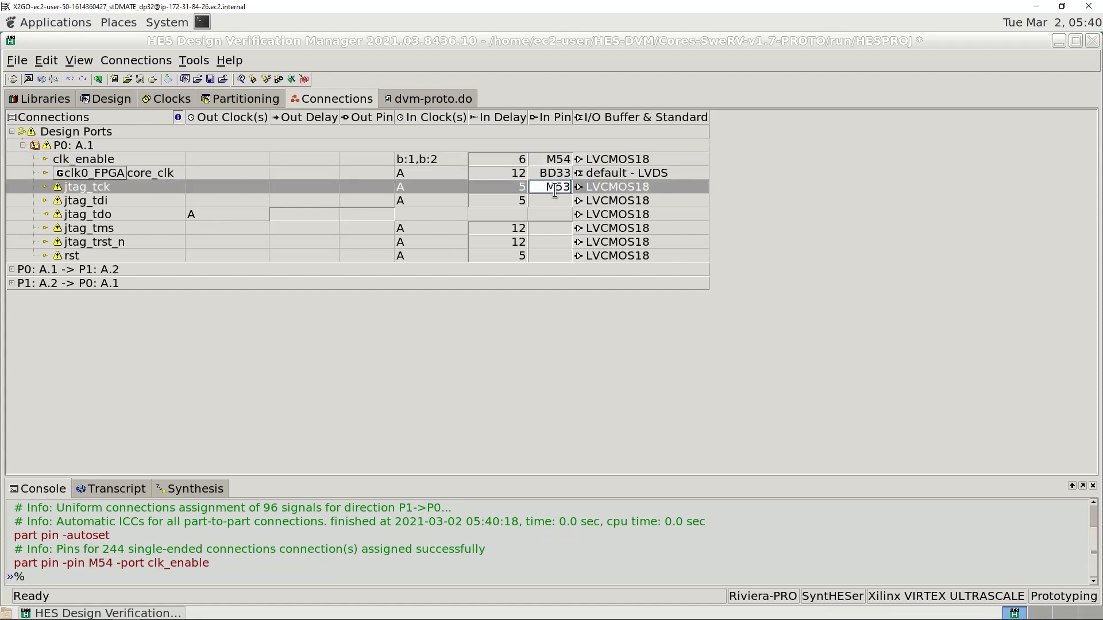
pyautogui.press('Return')
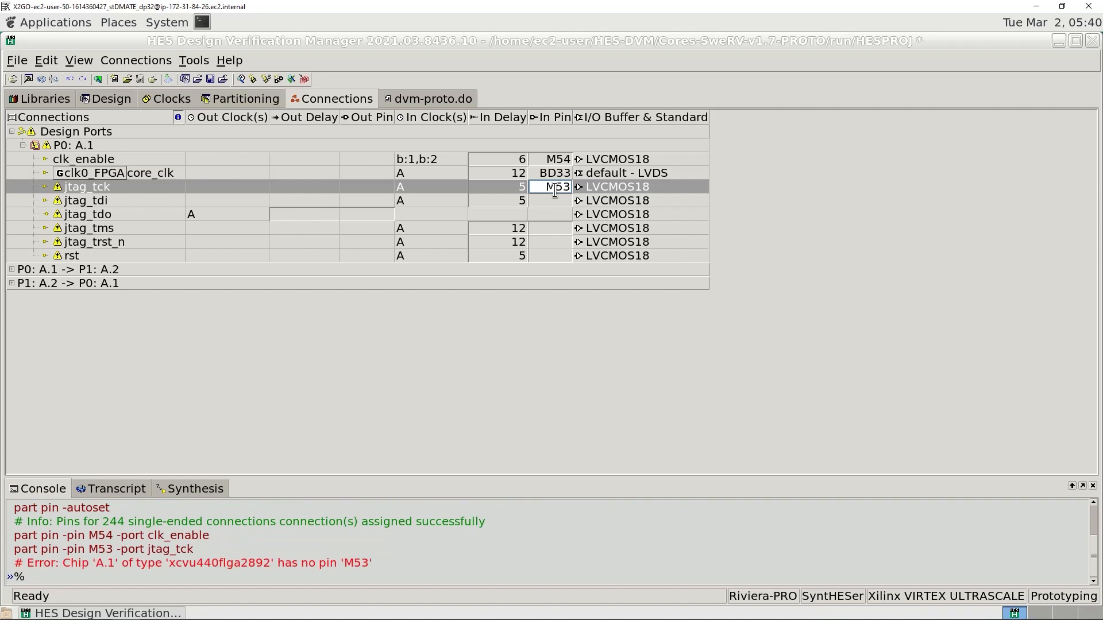
pyautogui.click(560, 331)
pyautogui.press('BackSpace')
pyautogui.write('2')
pyautogui.press('Return')
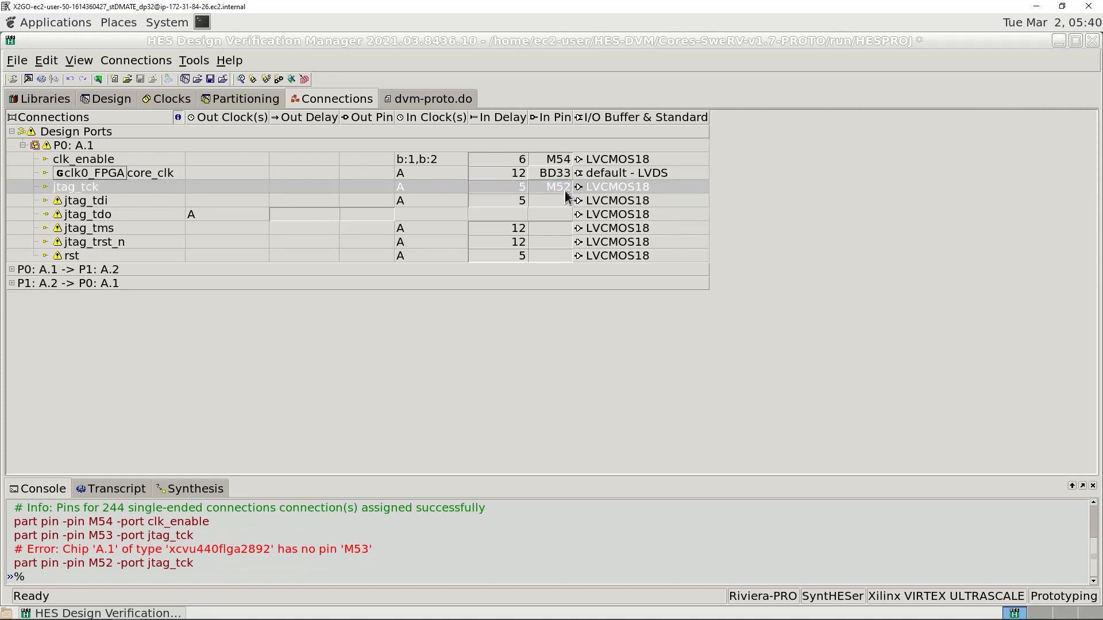
# Assign input pin M51 to the jtag_tdi design port and input pin D54 to jtag_tms.
pyautogui.click(560, 203)
pyautogui.click(560, 202)
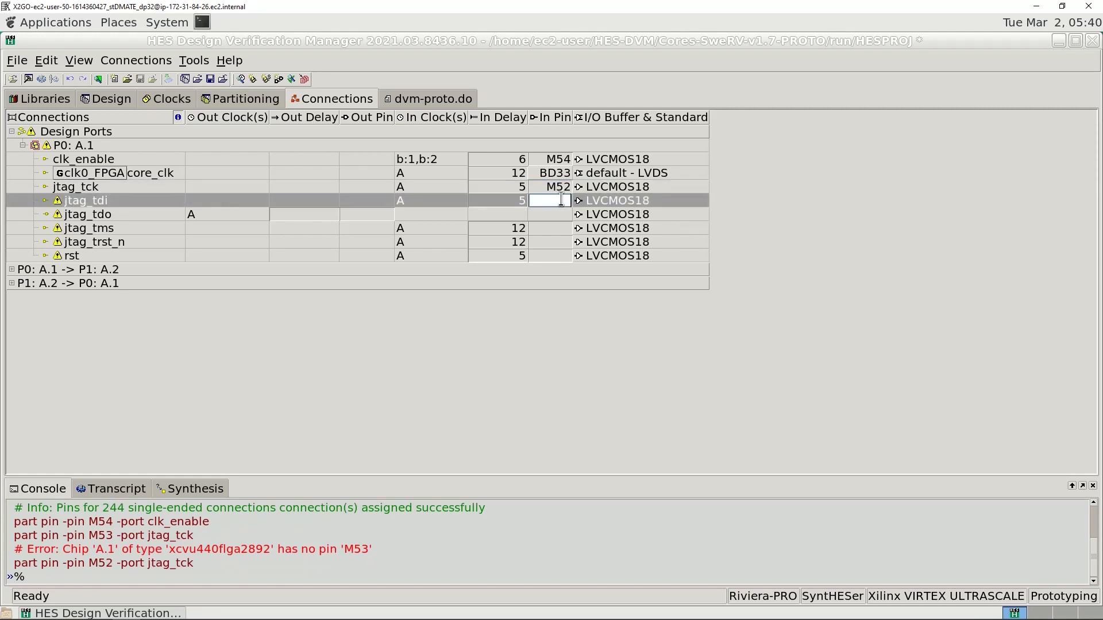
pyautogui.write('M51')
pyautogui.press('Return')
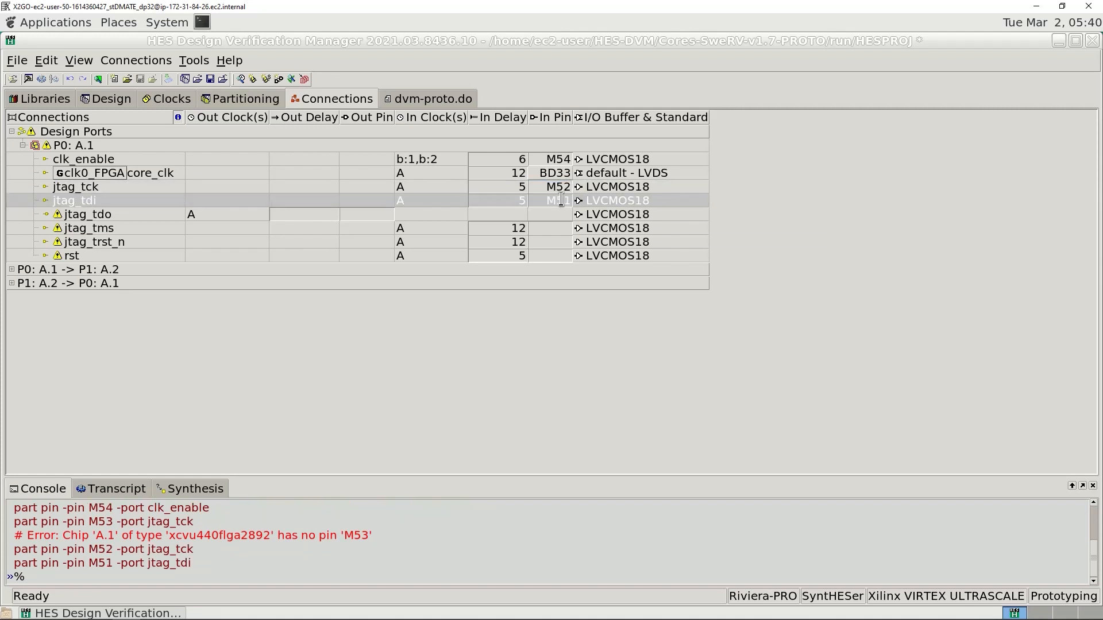
pyautogui.doubleClick(565, 228)
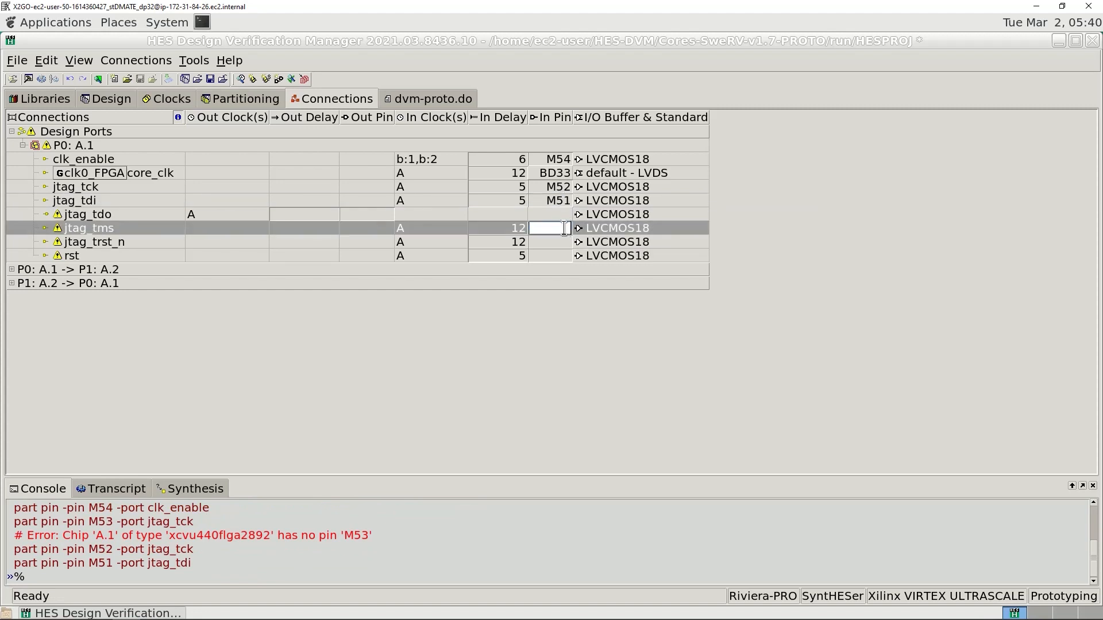
pyautogui.write('D54')
pyautogui.press('Return')
# Assign input pin D53 to the jtag_trst_n design port and input pin P54 to rst.
pyautogui.doubleClick(558, 242)
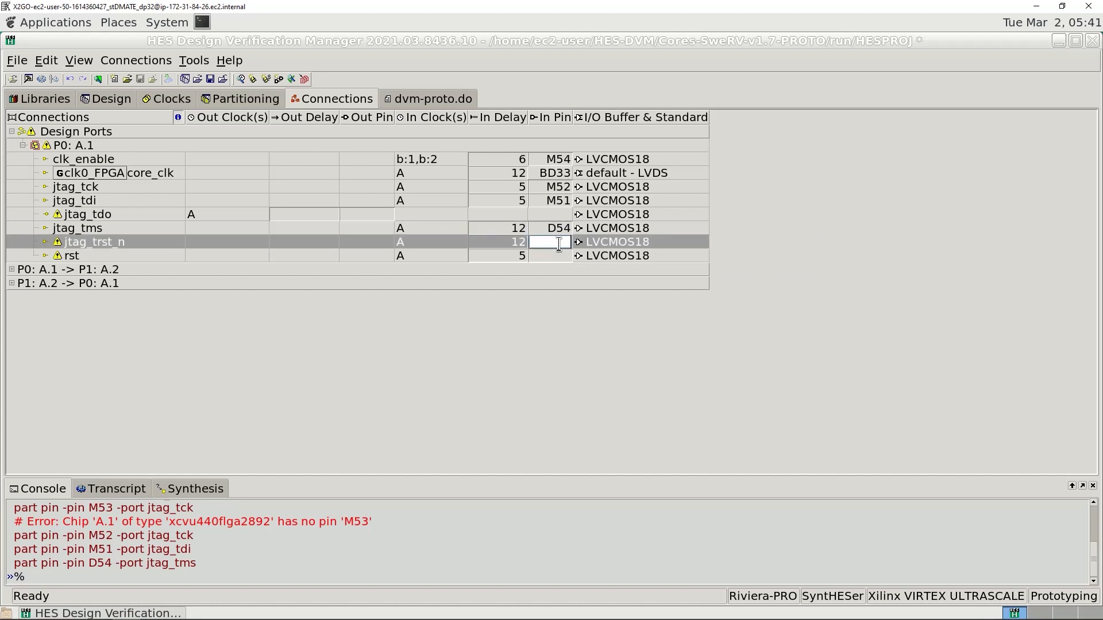
pyautogui.write('D53')
pyautogui.press('Return')
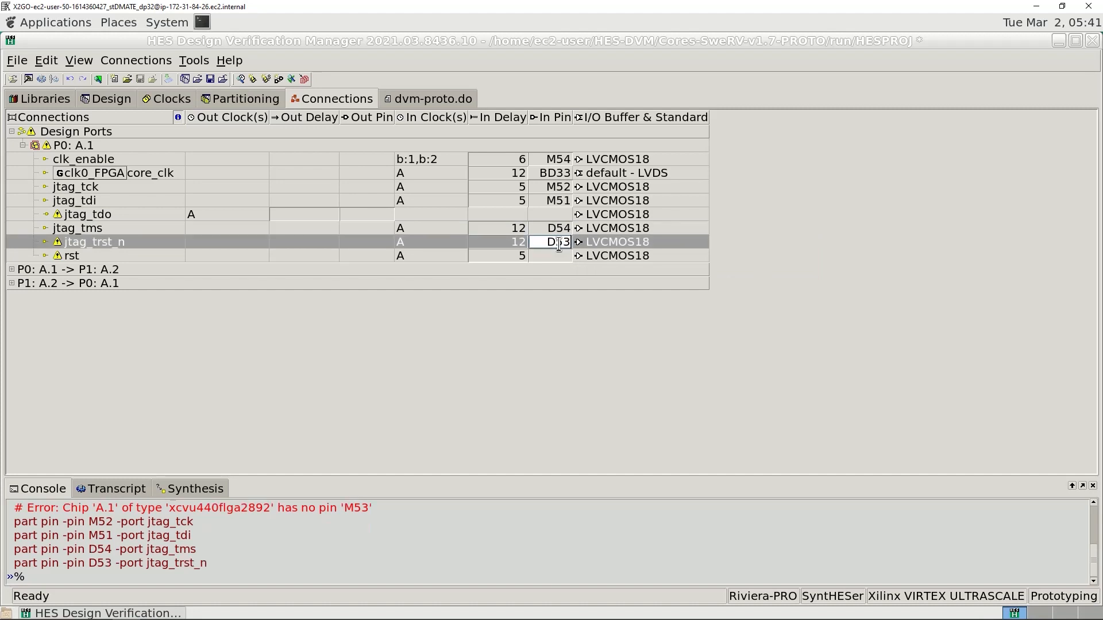
pyautogui.doubleClick(563, 257)
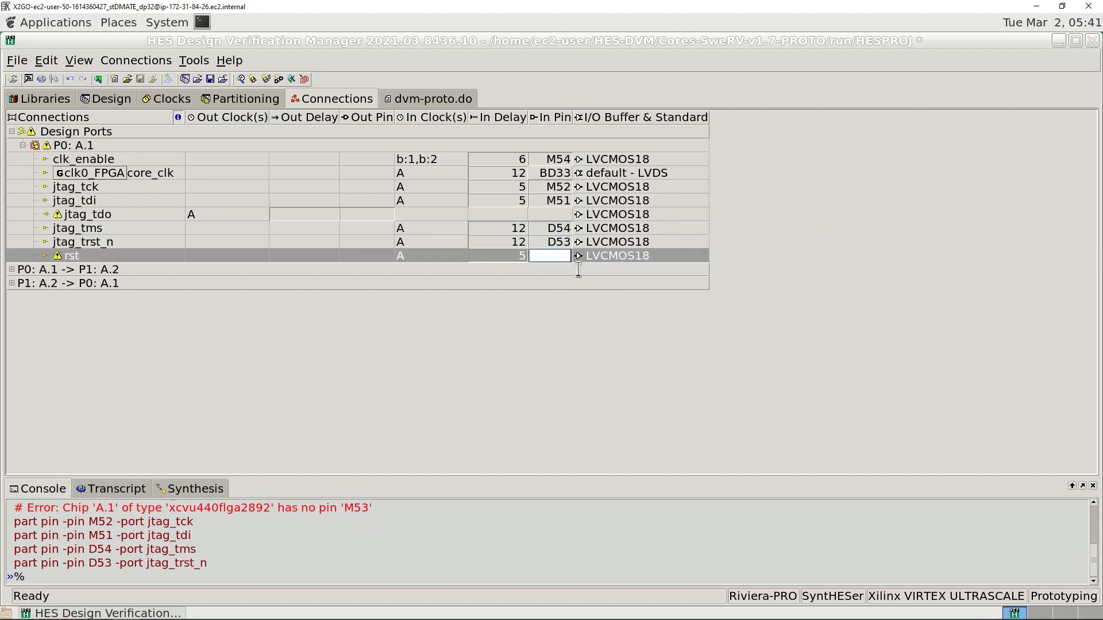
pyautogui.write('P')
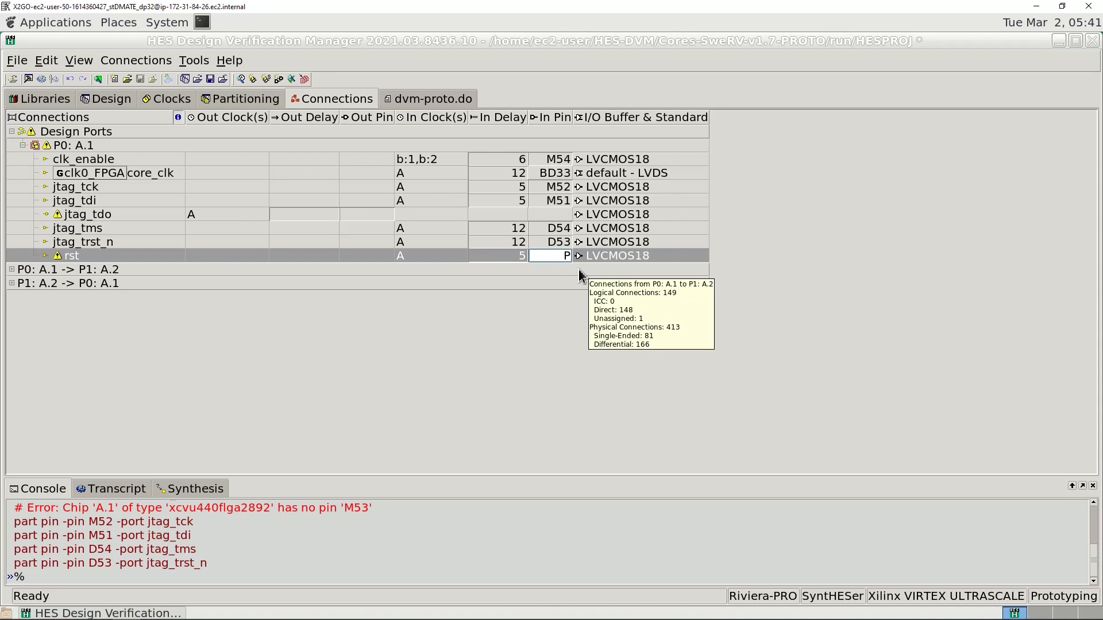
pyautogui.write('54')
pyautogui.press('Return')
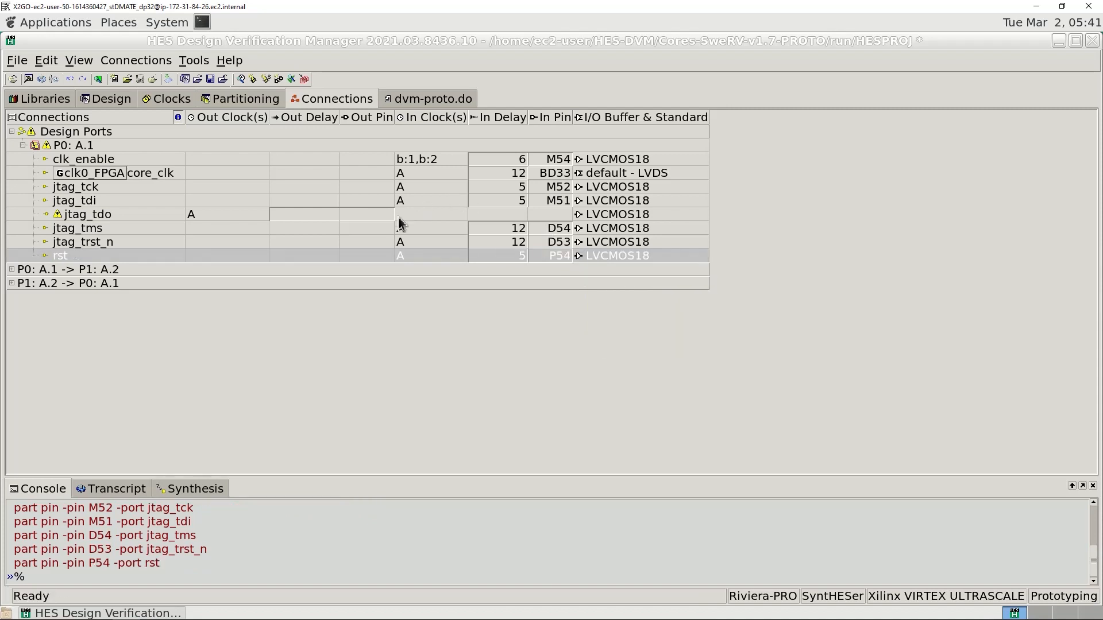
# Assign output pin L49 to the jtag_tdo design port of partition P0.
pyautogui.click(388, 220)
pyautogui.click(388, 220)
pyautogui.write('L49')
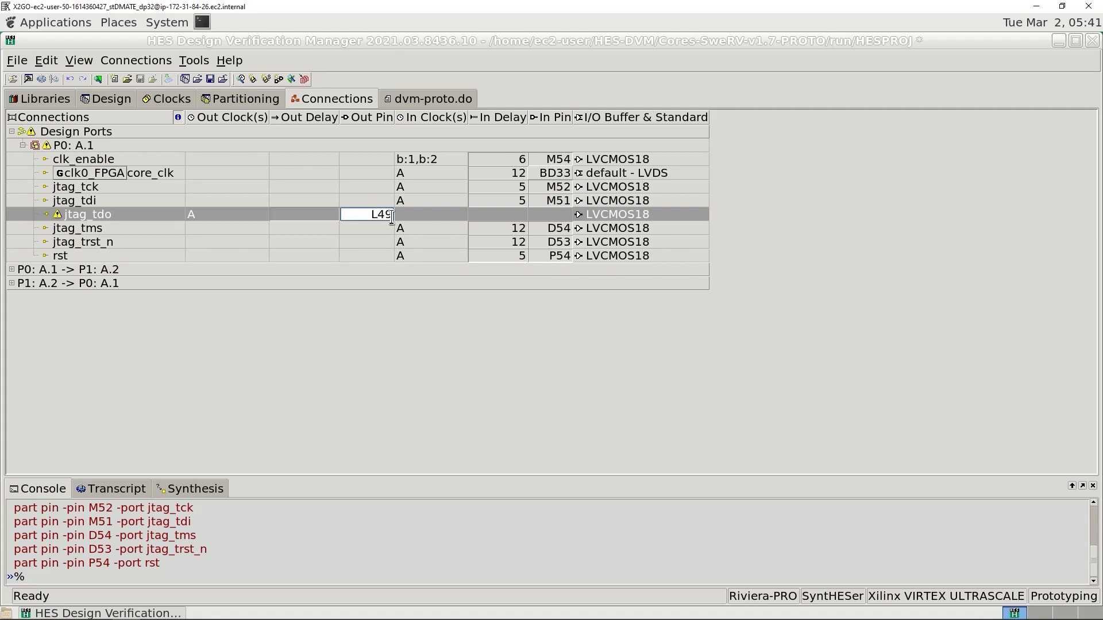
pyautogui.press('Return')
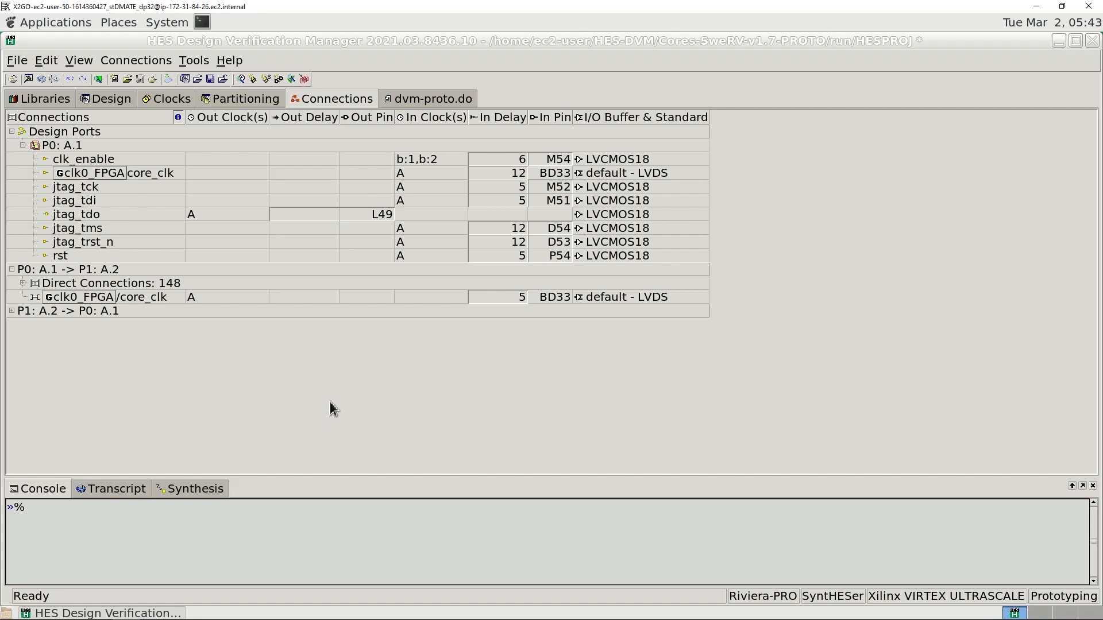
# Validate the partition connections and pin assignments.
pyautogui.click(142, 63)
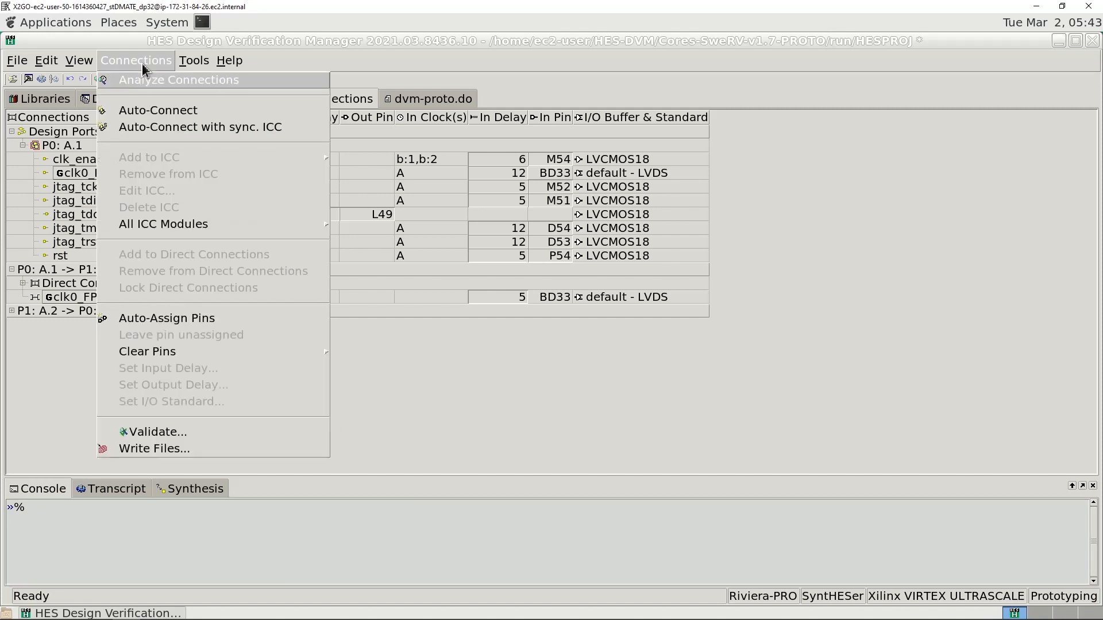
pyautogui.click(206, 436)
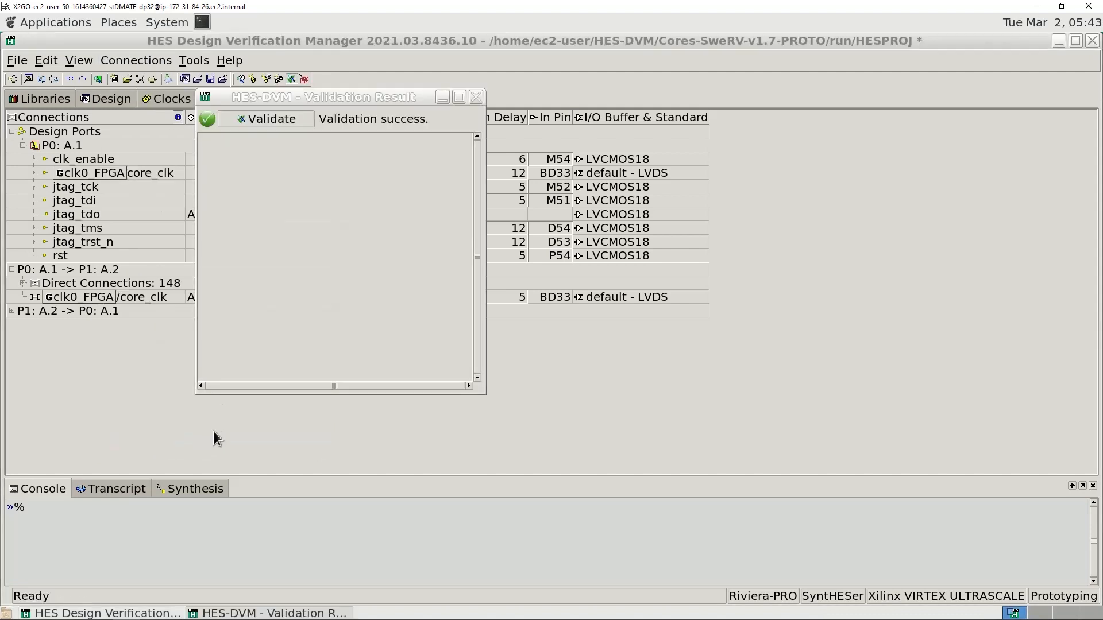
pyautogui.click(288, 118)
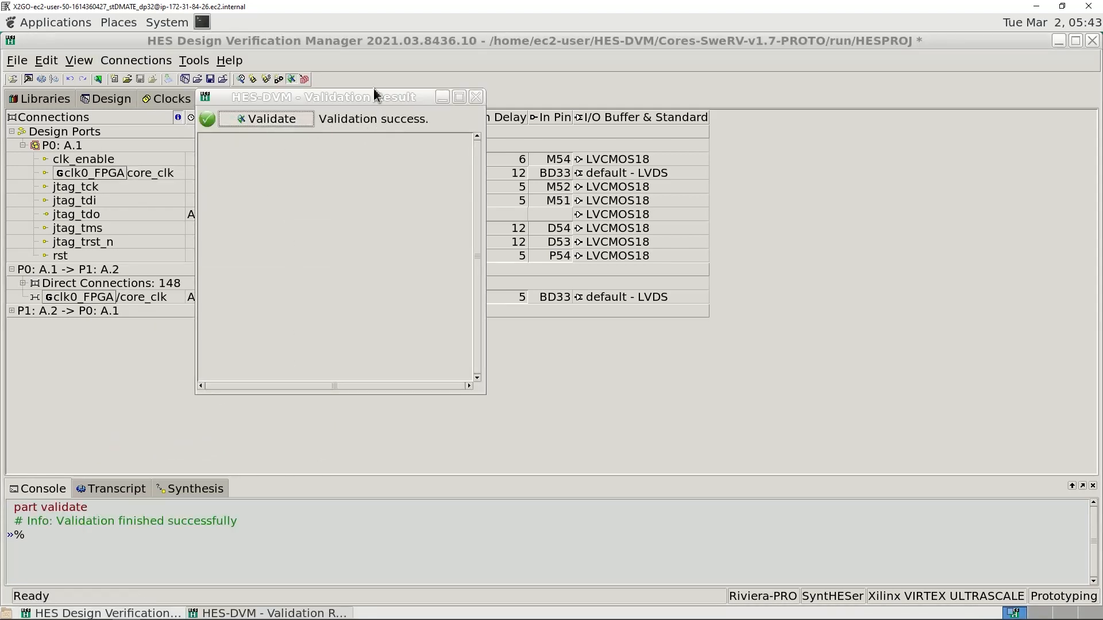
pyautogui.moveTo(359, 98); pyautogui.dragTo(505, 142)
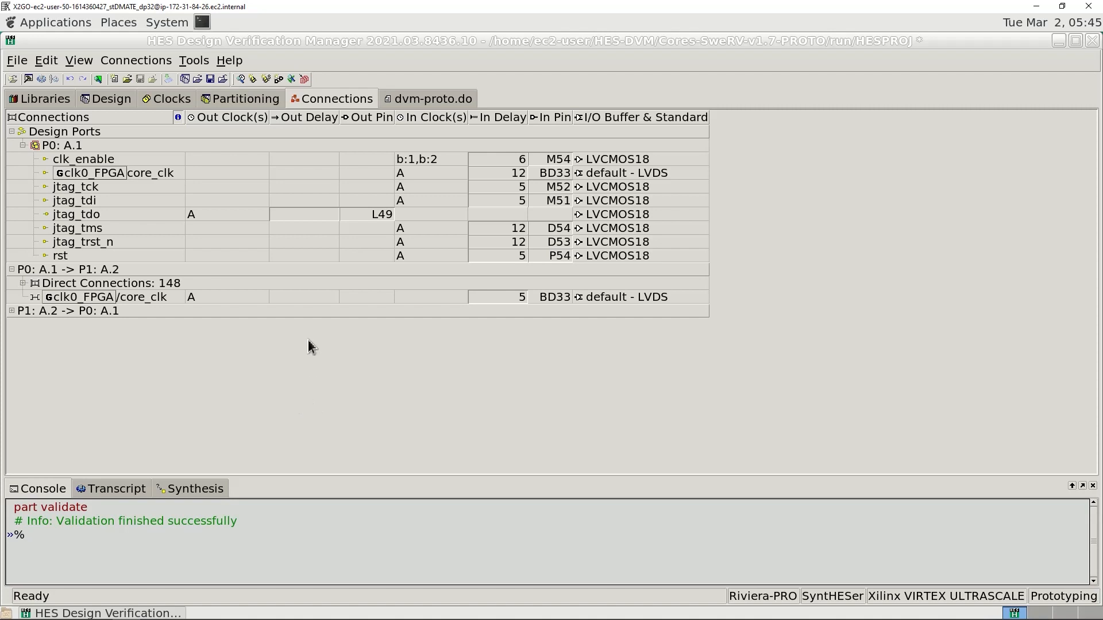
# Write the partitioned design files to the HES base directory as the next revision, 1.
pyautogui.click(150, 59)
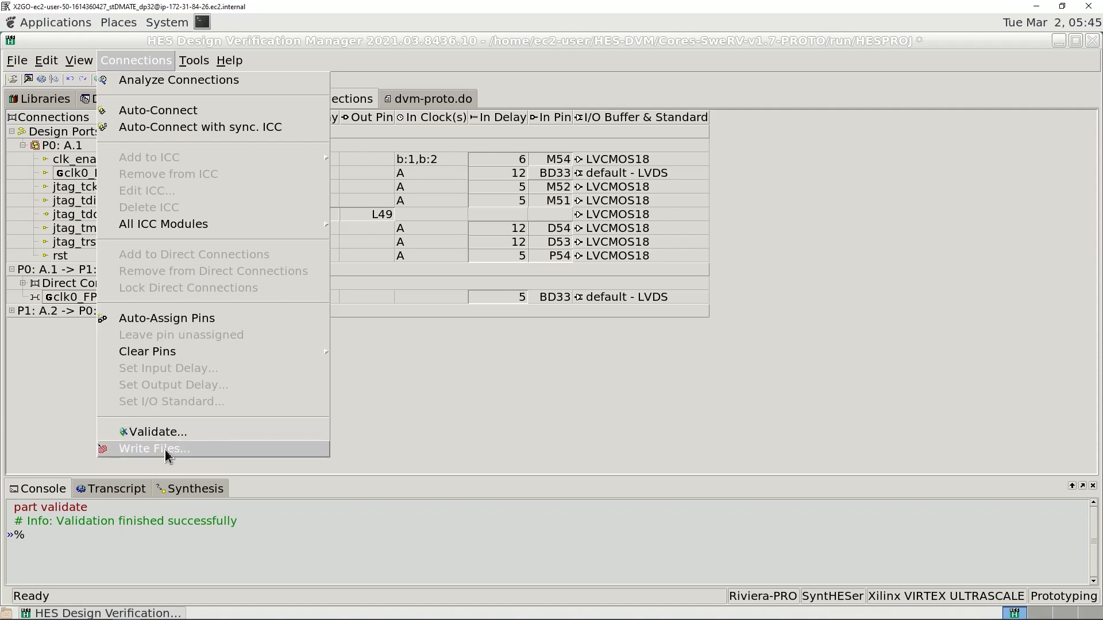
pyautogui.click(193, 450)
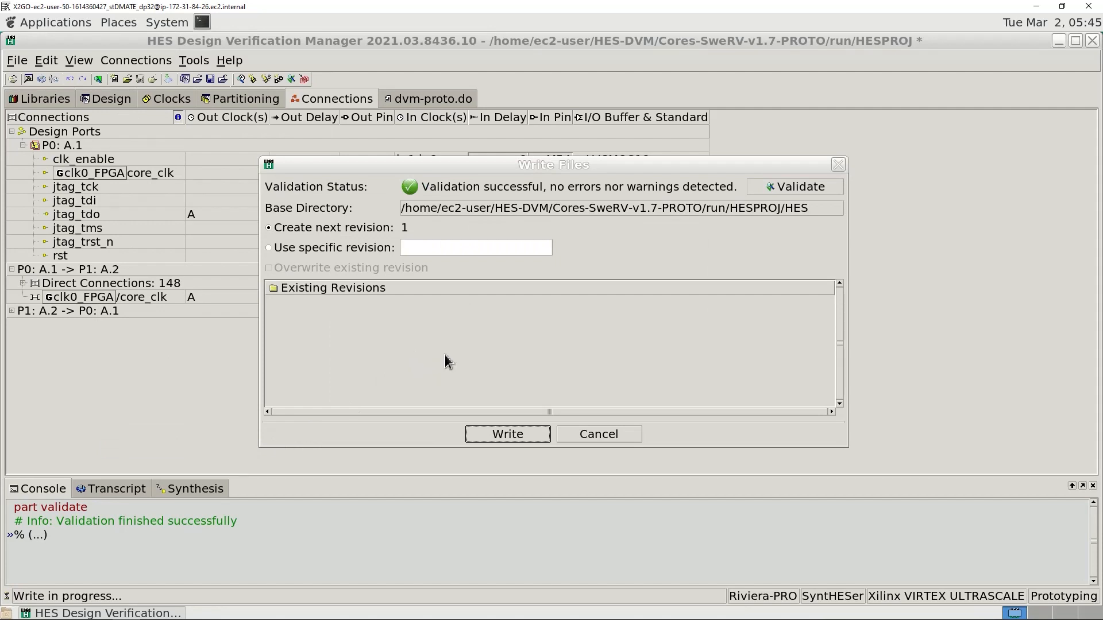
pyautogui.click(518, 440)
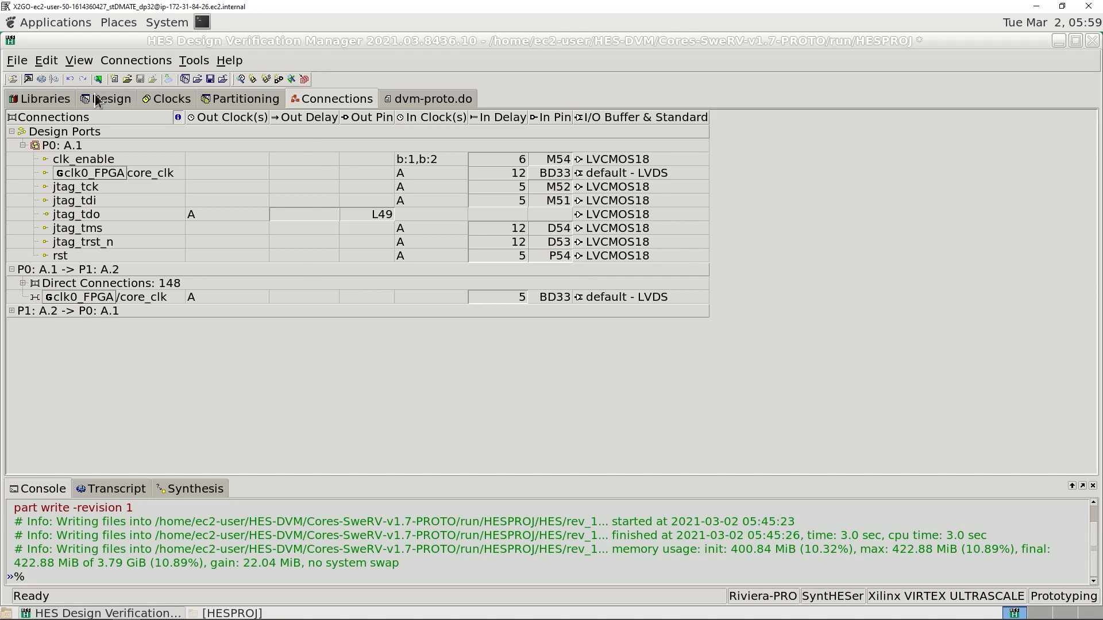
# Review the compiled libraries, the dvm-proto.do script, the design structure, the clocks, the partitioning and the connections in turn.
pyautogui.click(50, 97)
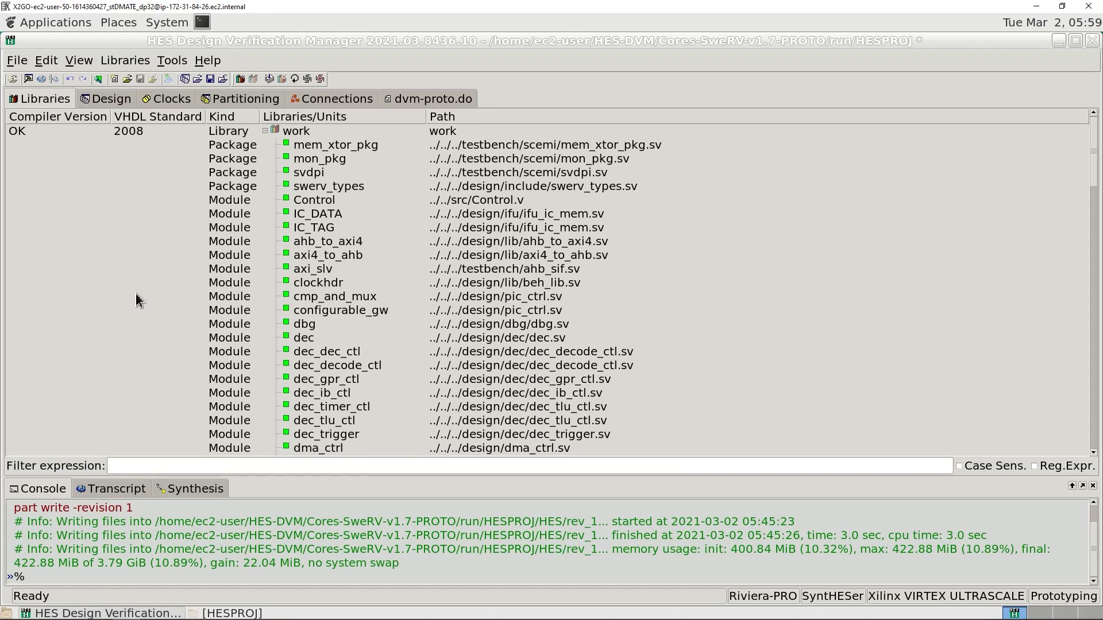
pyautogui.click(430, 100)
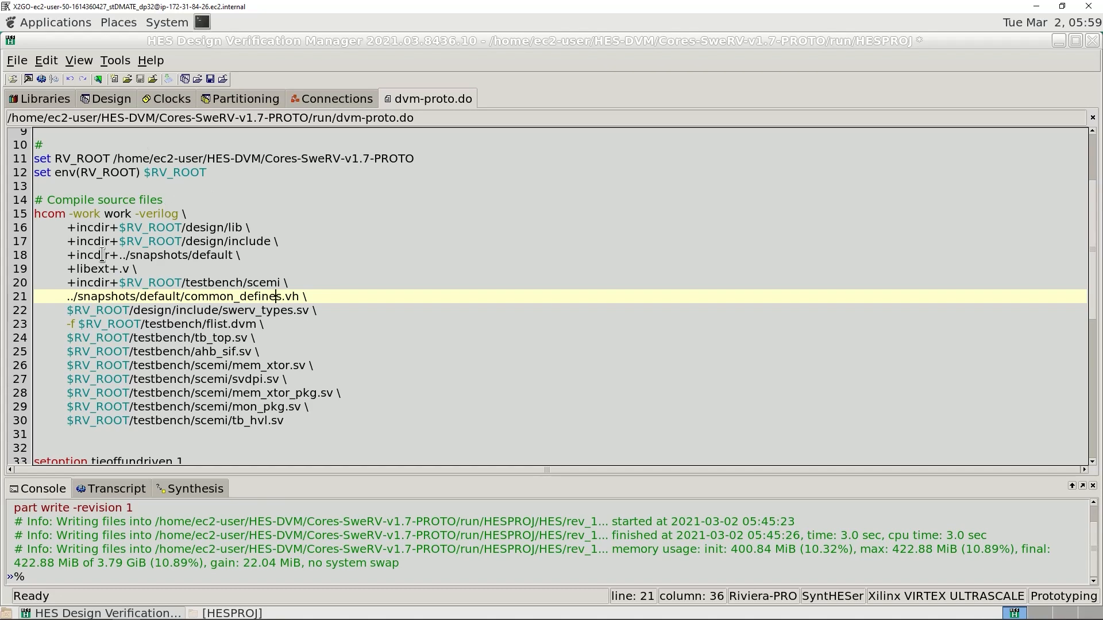
pyautogui.click(108, 104)
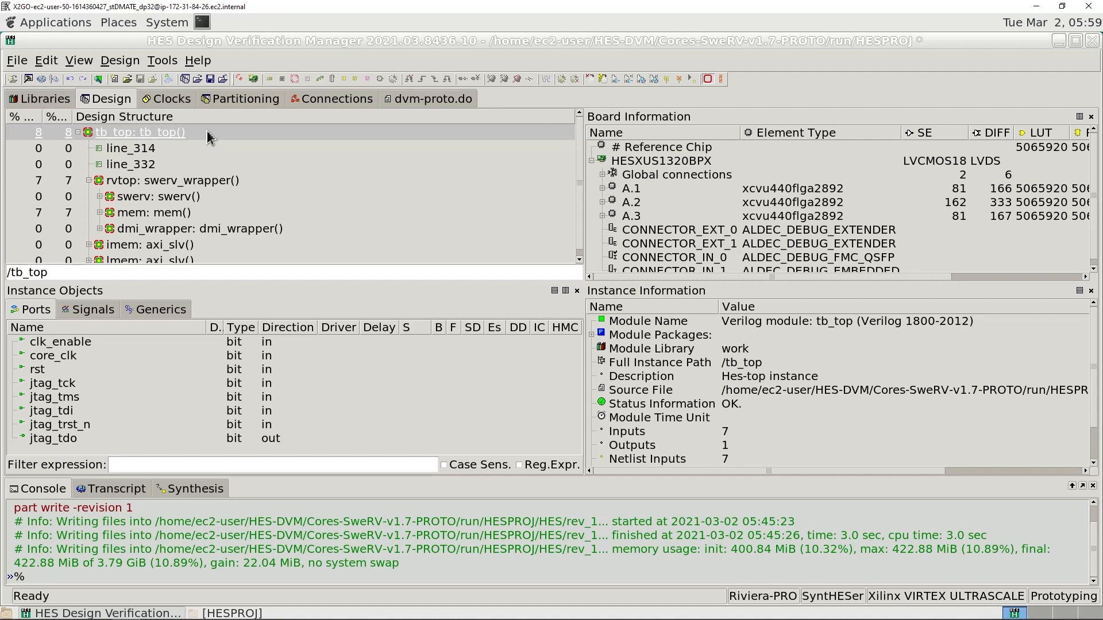
pyautogui.click(166, 102)
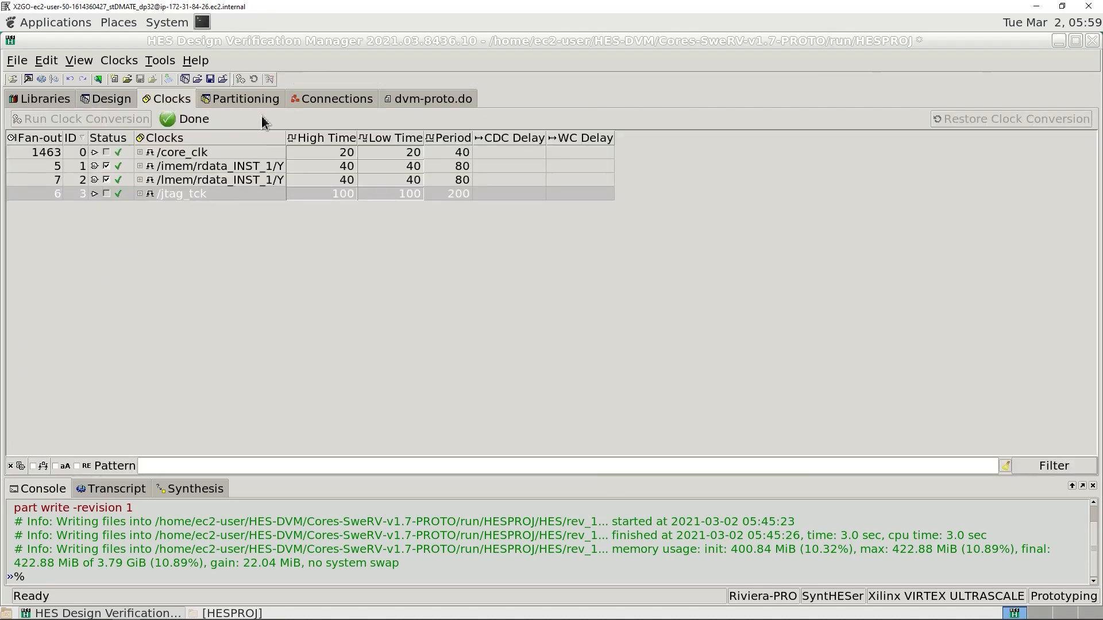
pyautogui.click(246, 102)
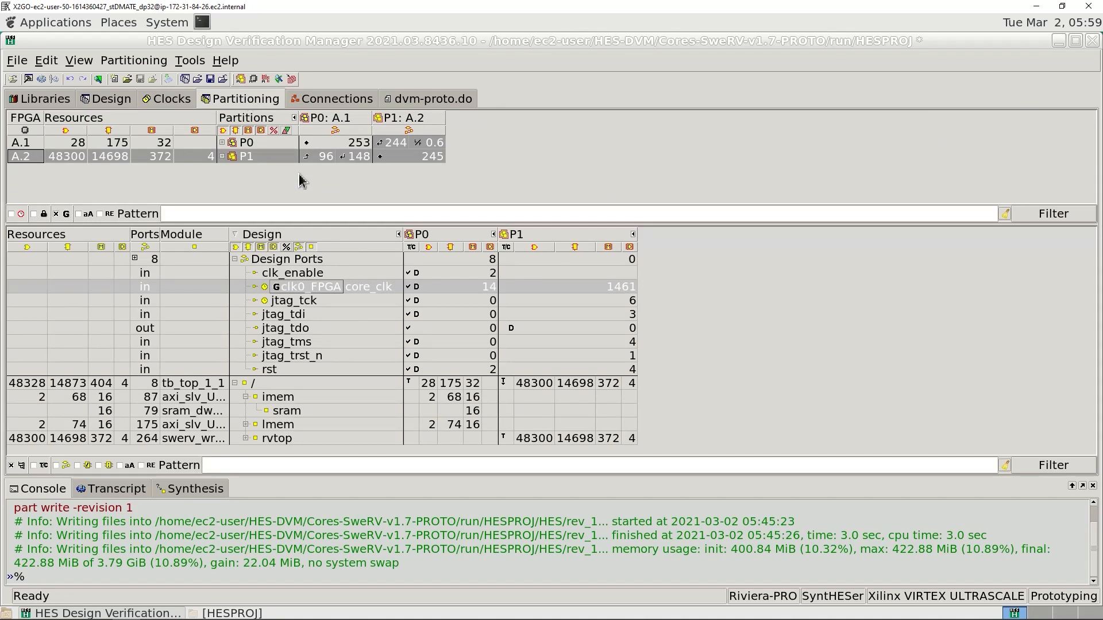
pyautogui.click(348, 97)
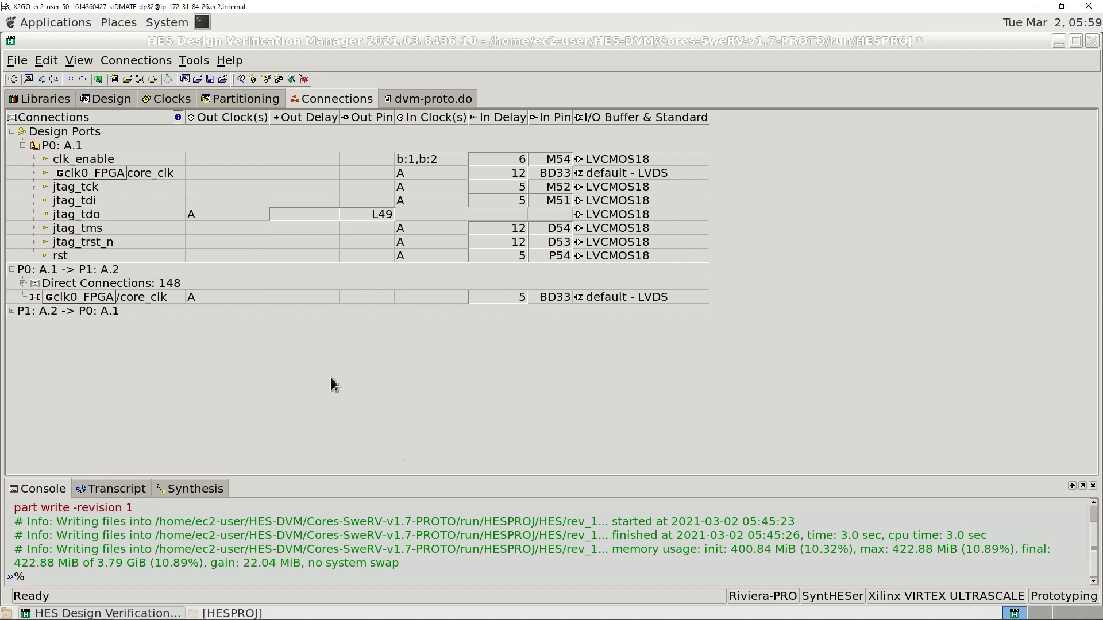
# Switch to the file manager and inspect the generated rev_1 output in HESPROJ/HES, opening partition P0's folder and selecting implementation.tcl.
pyautogui.click(257, 614)
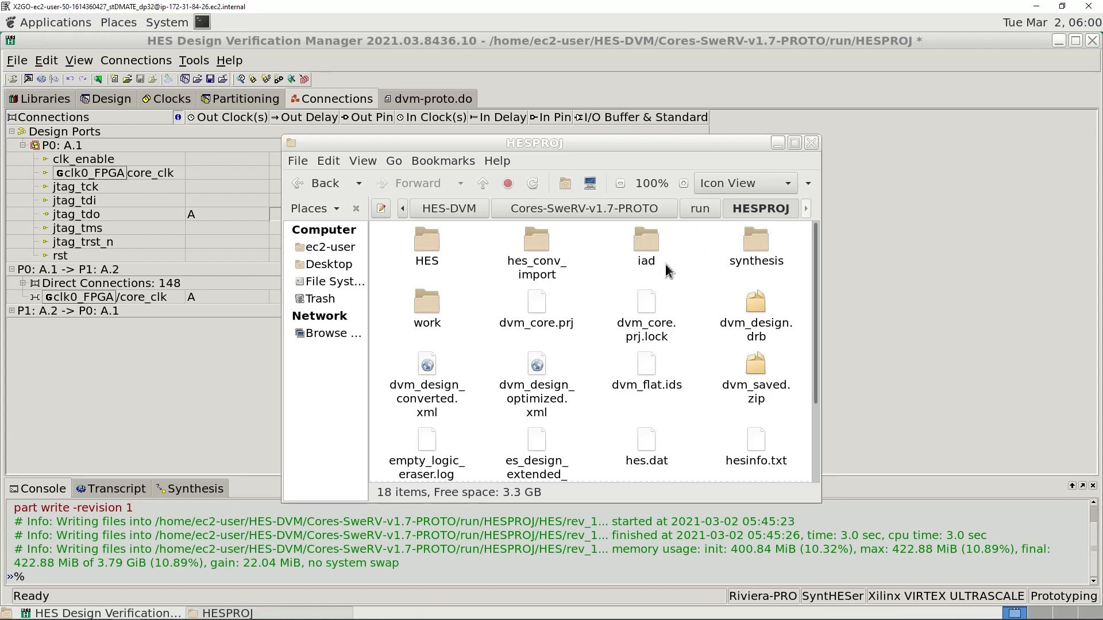
pyautogui.doubleClick(428, 247)
pyautogui.click(415, 248)
pyautogui.doubleClick(415, 249)
pyautogui.click(594, 247)
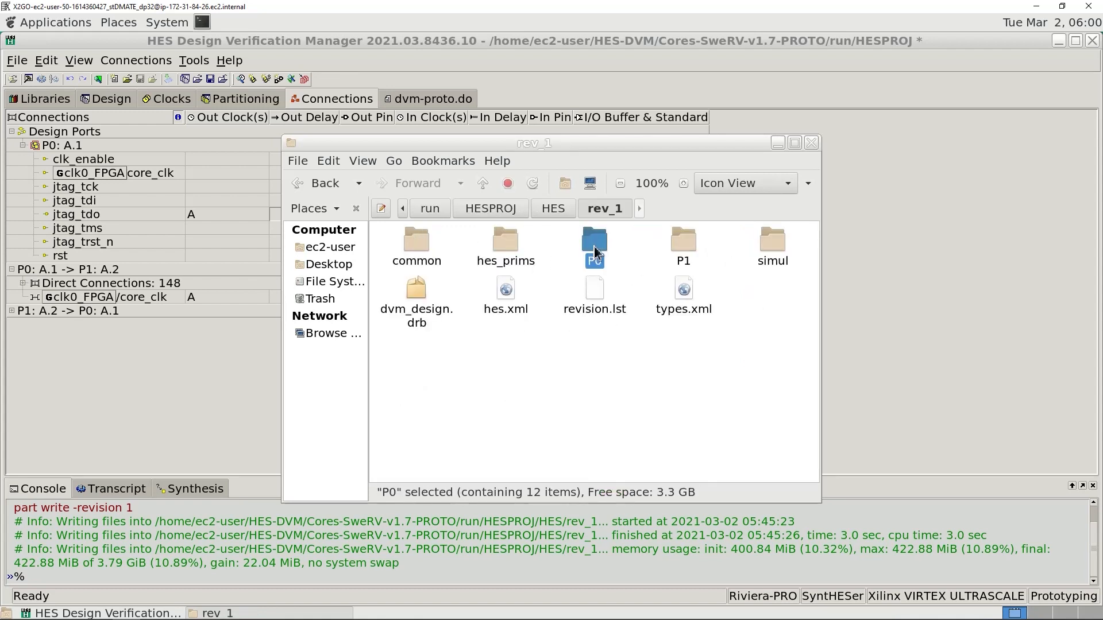
pyautogui.click(684, 244)
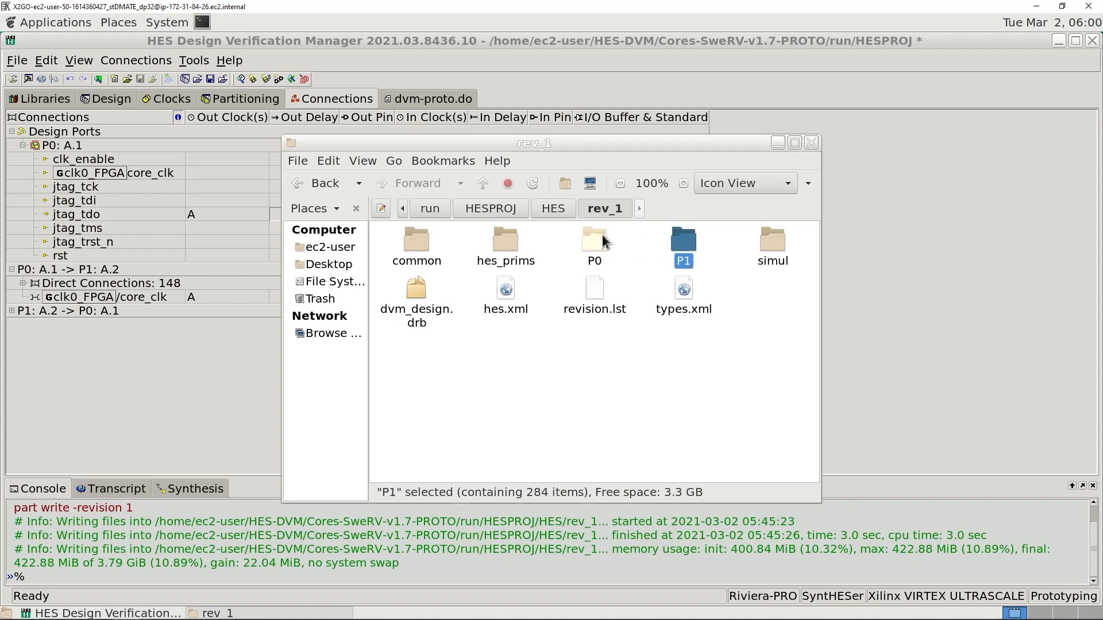
pyautogui.doubleClick(602, 241)
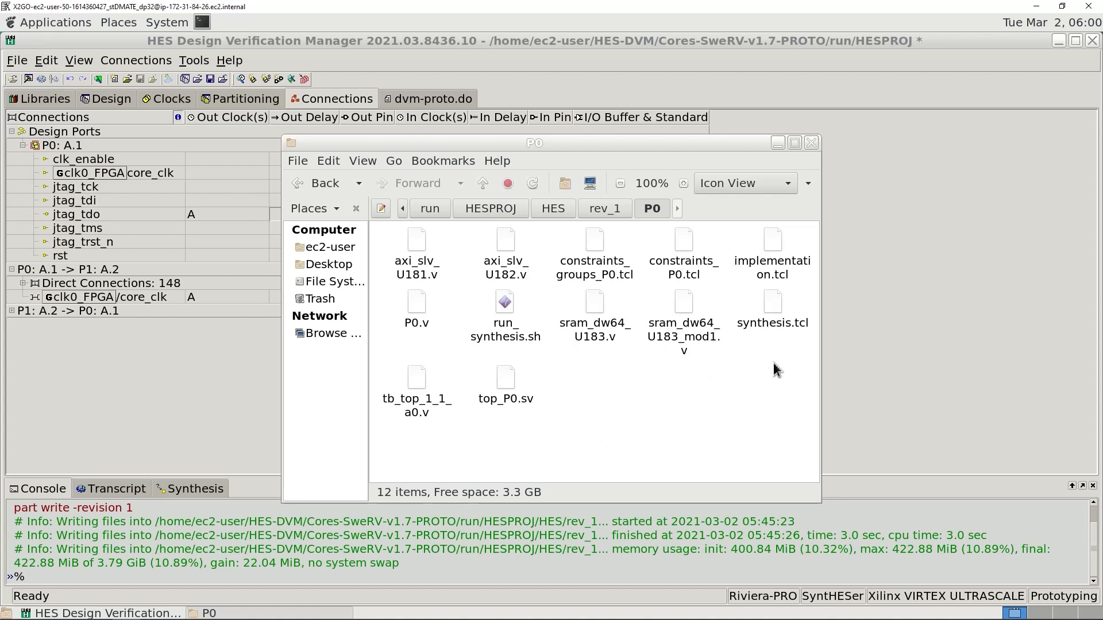
pyautogui.click(781, 249)
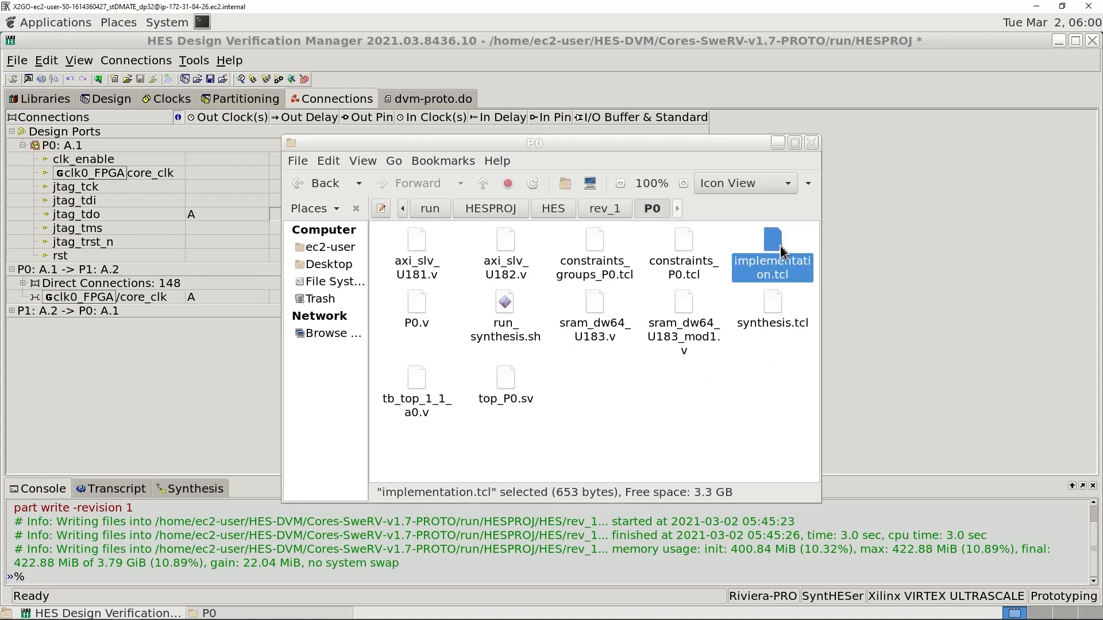